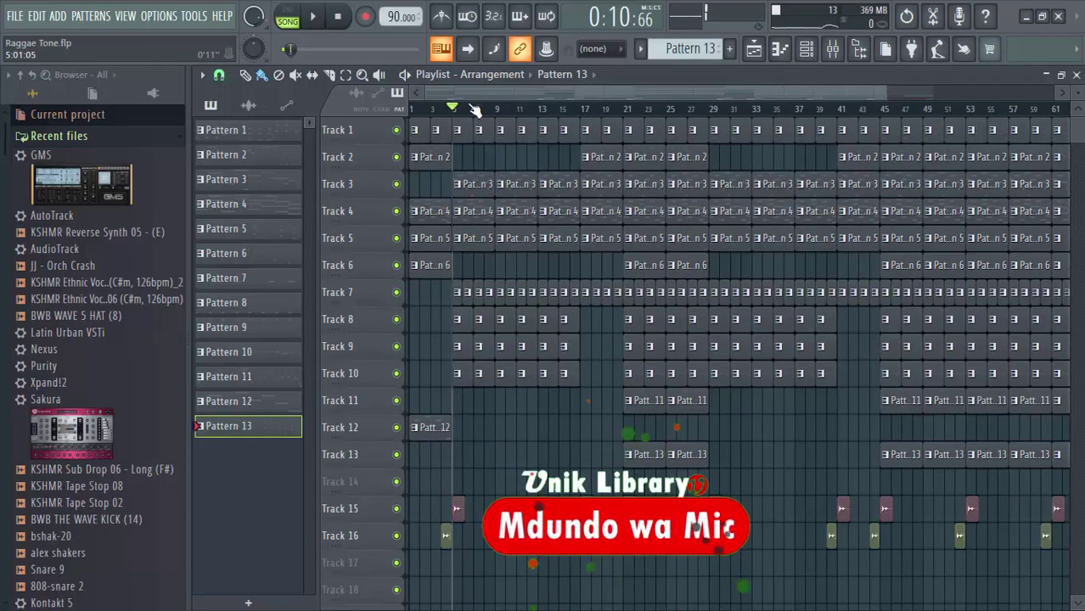
Route the selected channel rack channels to consecutive mixer tracks starting from Insert 3.
left_click(807, 49)
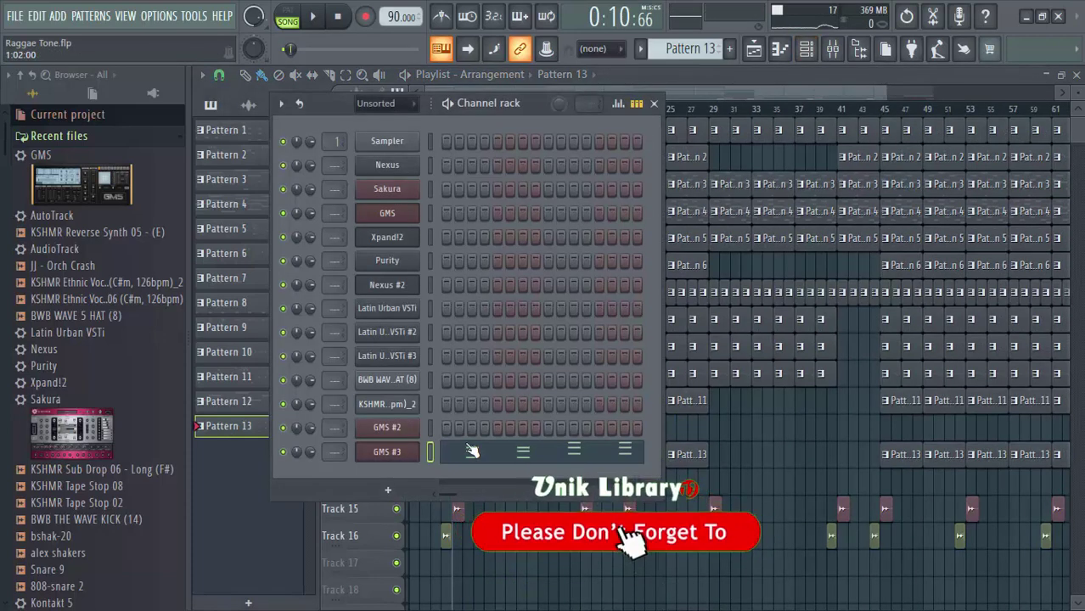
left_click(832, 49)
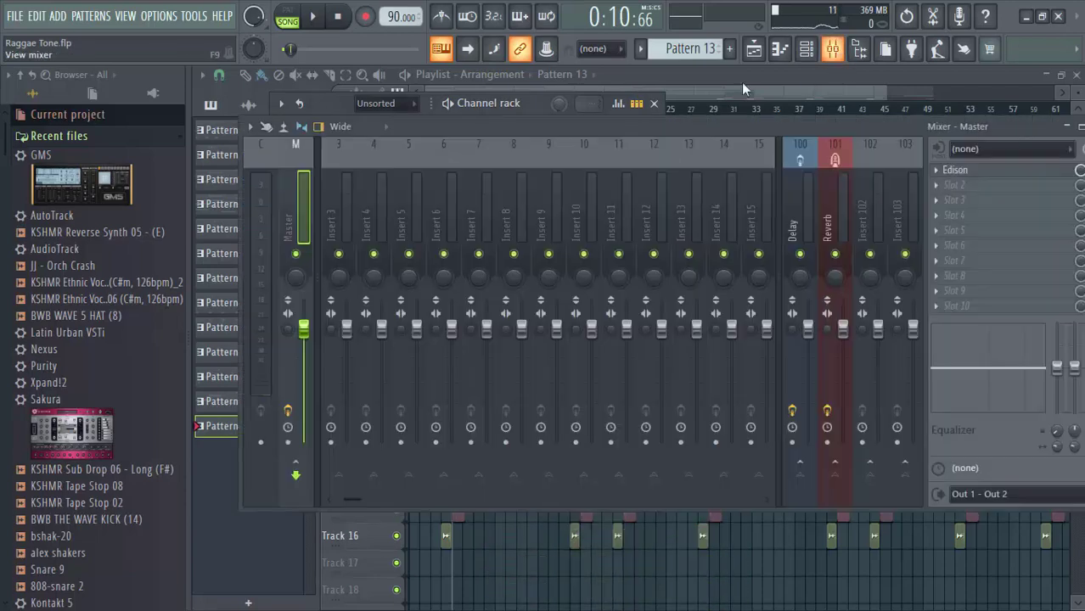
right_click(342, 188)
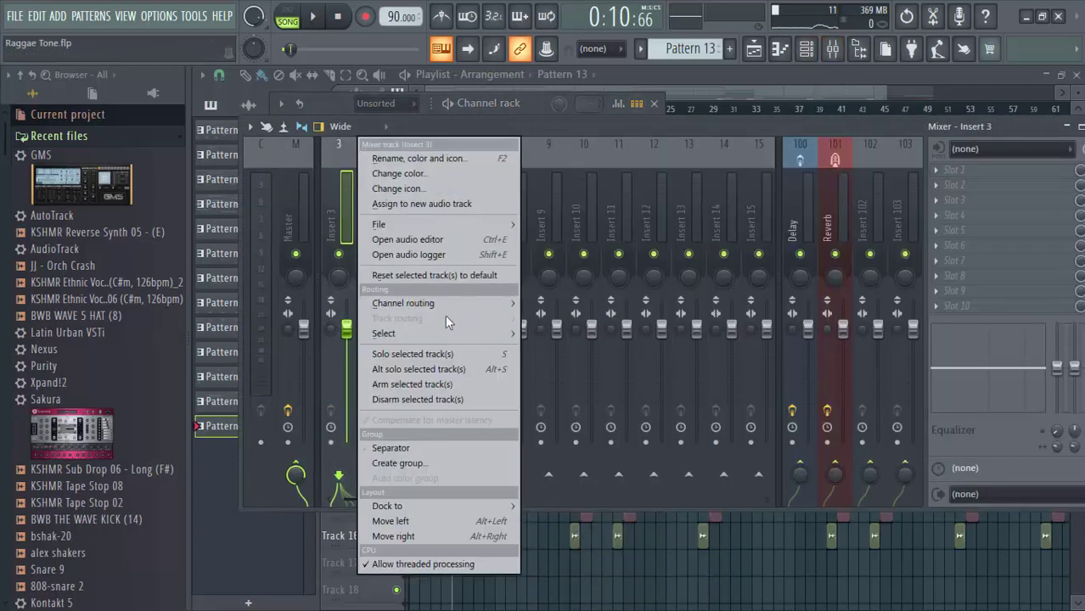
mouse_move(492, 304)
left_click(546, 320)
Play the song and solo the Latin Urban VSTi #2 mixer track.
key("space")
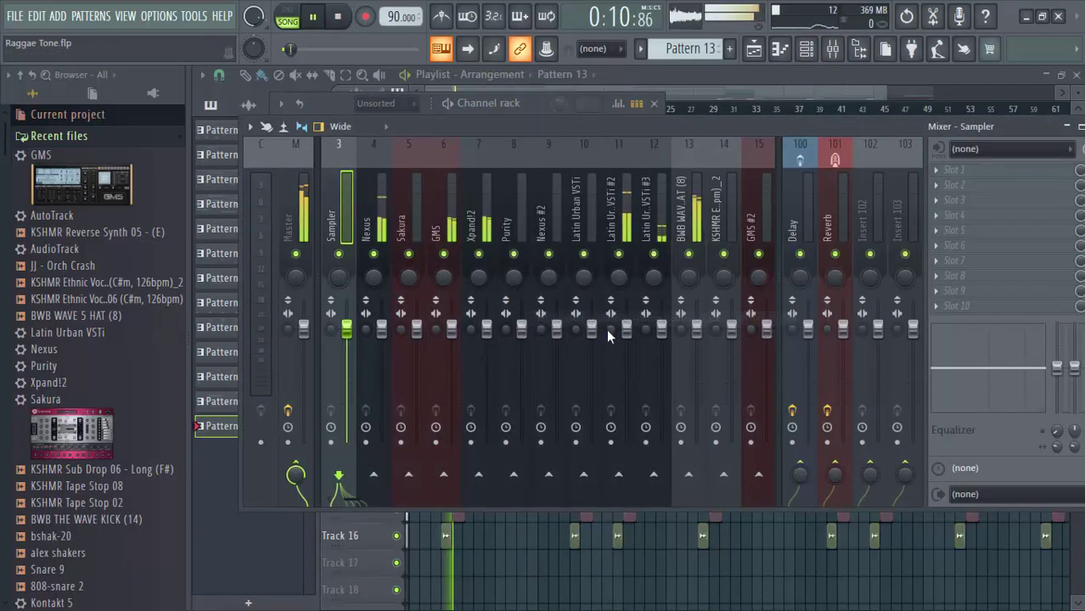
right_click(618, 253)
key("space")
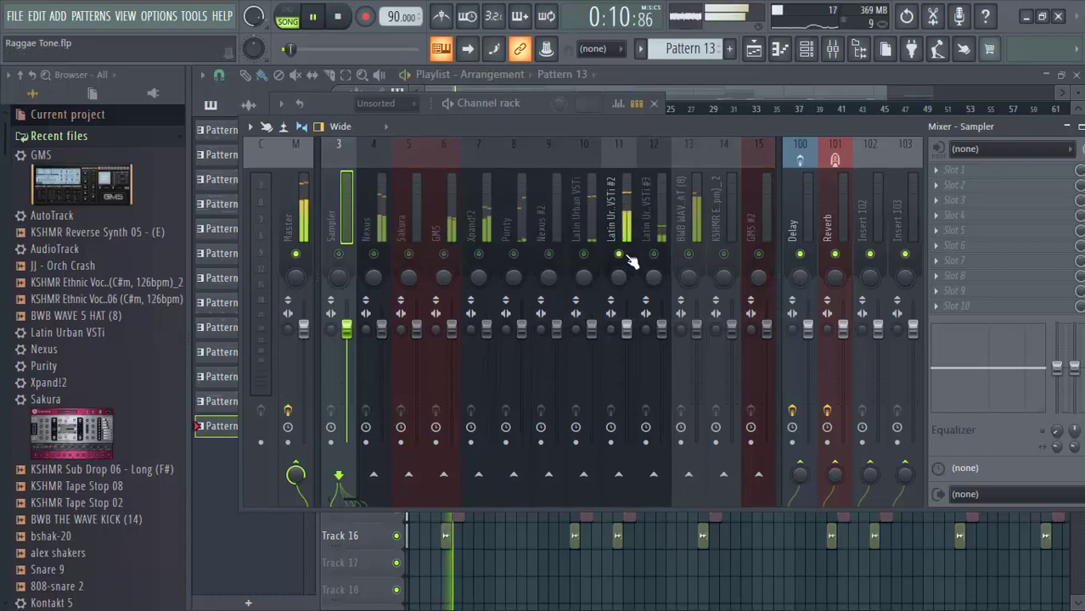
Filter the channel rack to Audio and route its two clip channels to mixer tracks starting from Insert 17.
key("F5")
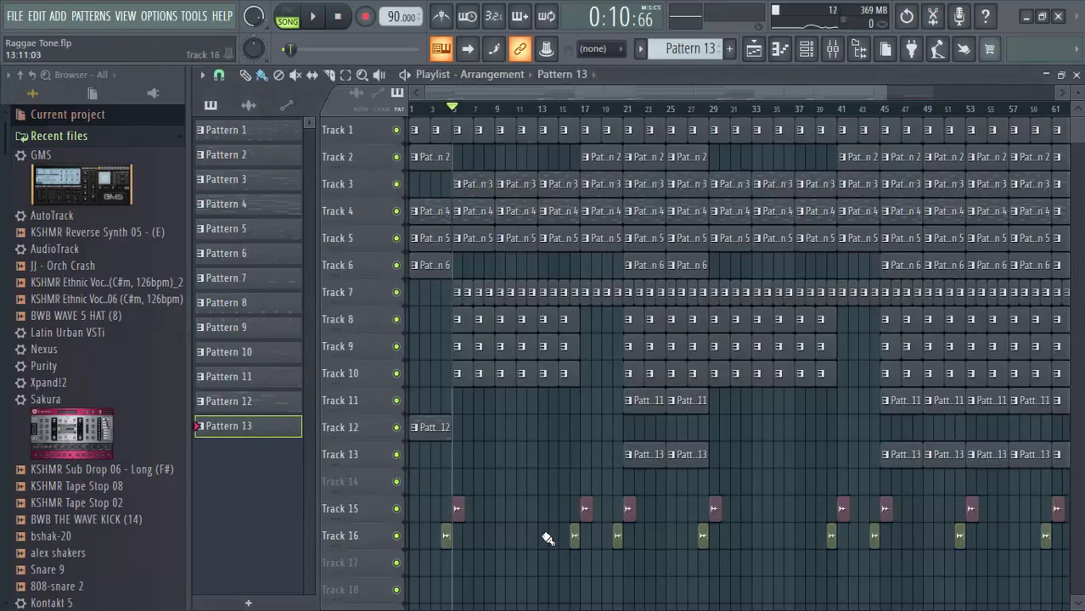
left_click(807, 53)
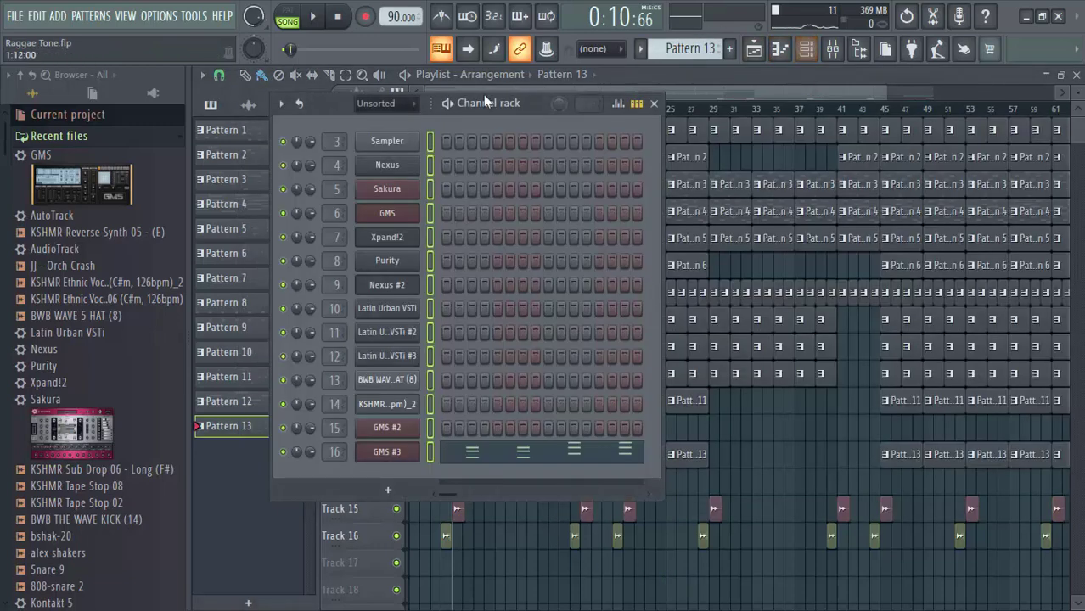
left_click(397, 106)
left_click(396, 142)
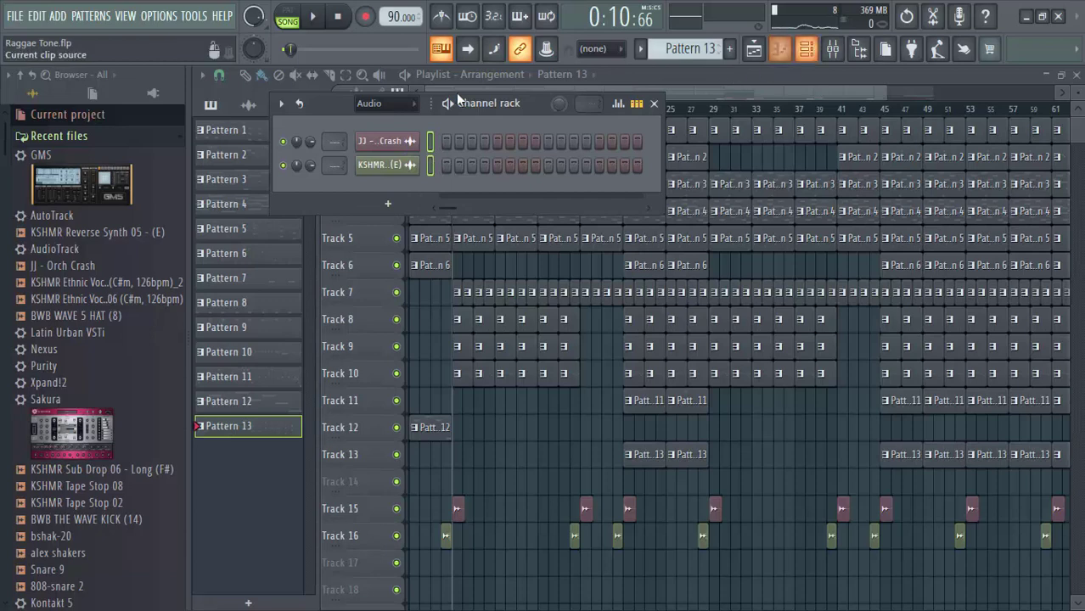
left_click(840, 51)
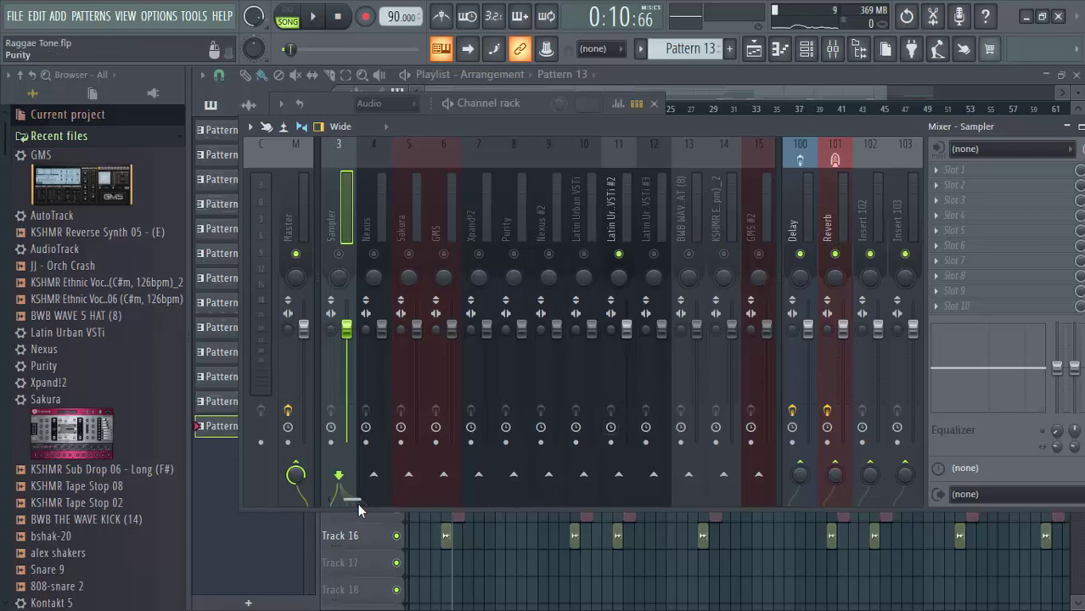
scroll(360, 494, "right", 7)
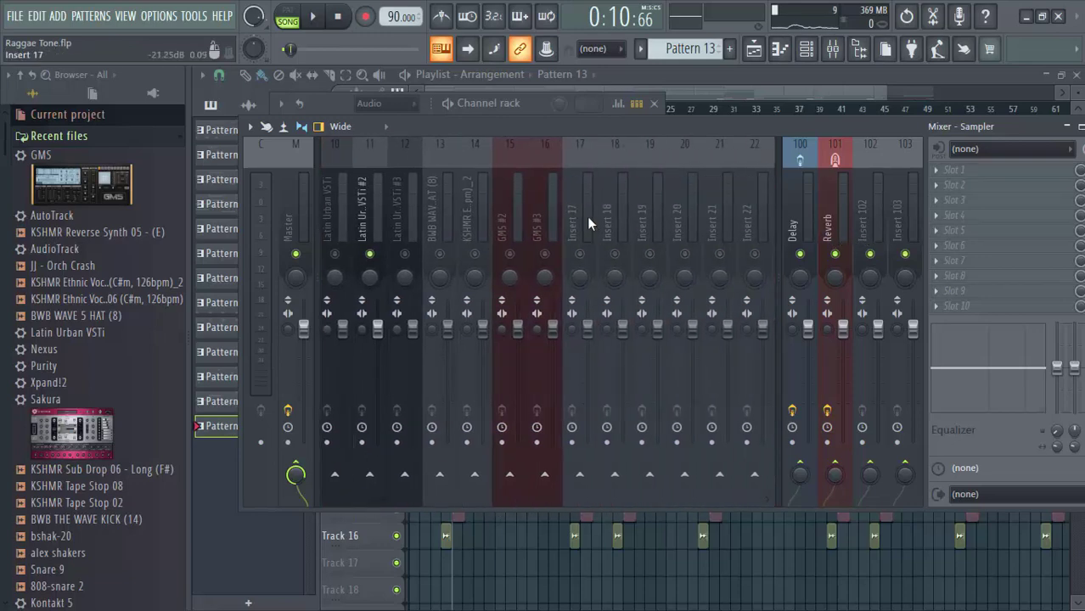
right_click(587, 216)
mouse_move(706, 299)
left_click(809, 321)
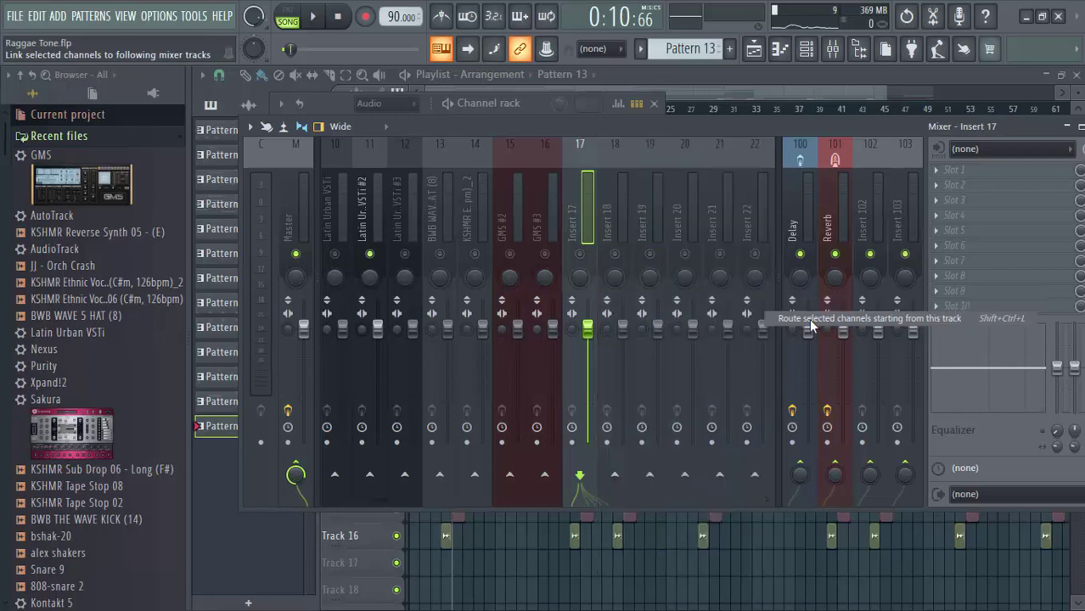
Play the song, move the mixer off the channel rack and select the Latin Urban VSTi #2 mixer track.
key("space")
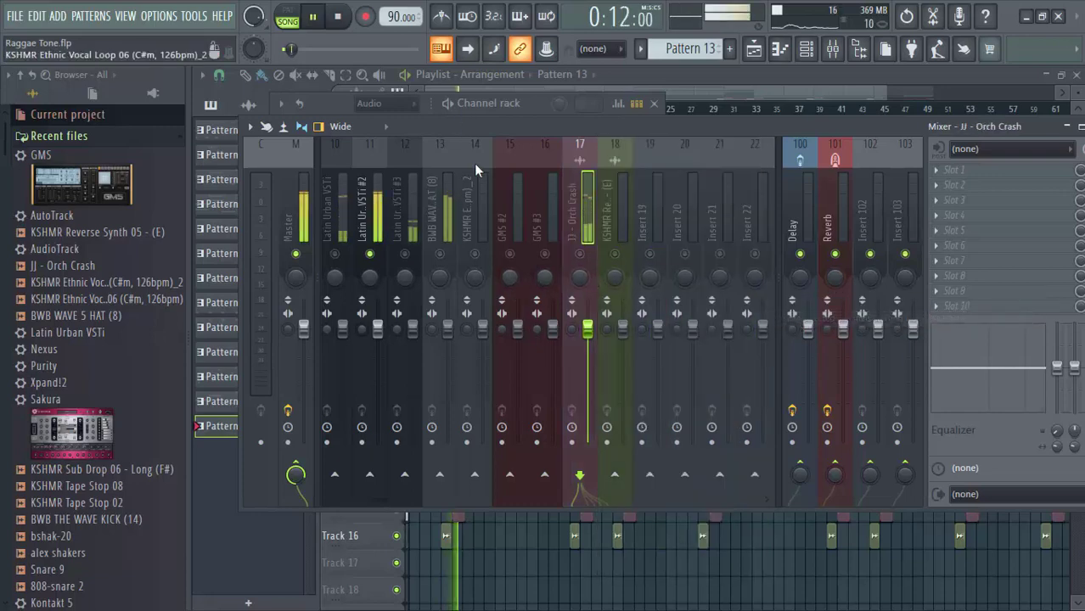
left_click_drag(486, 129, 620, 172)
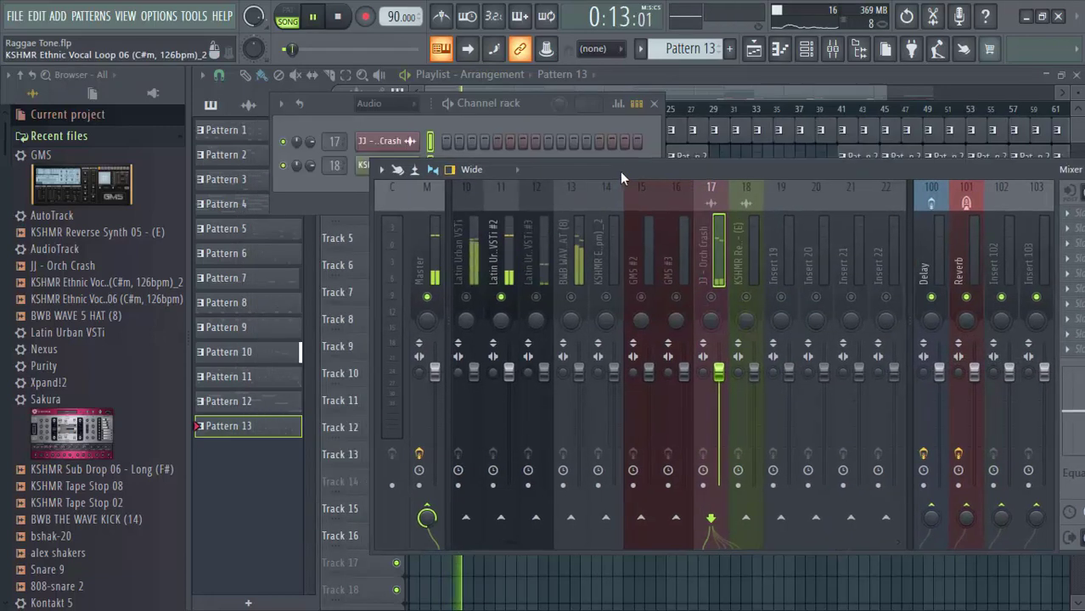
left_click(510, 259)
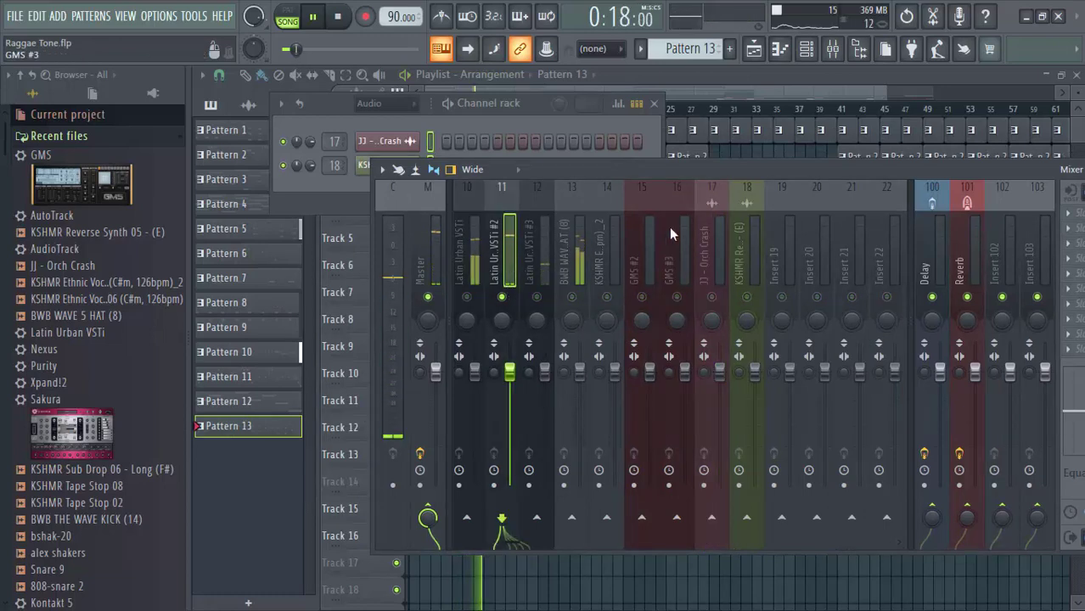
key("space")
key("space")
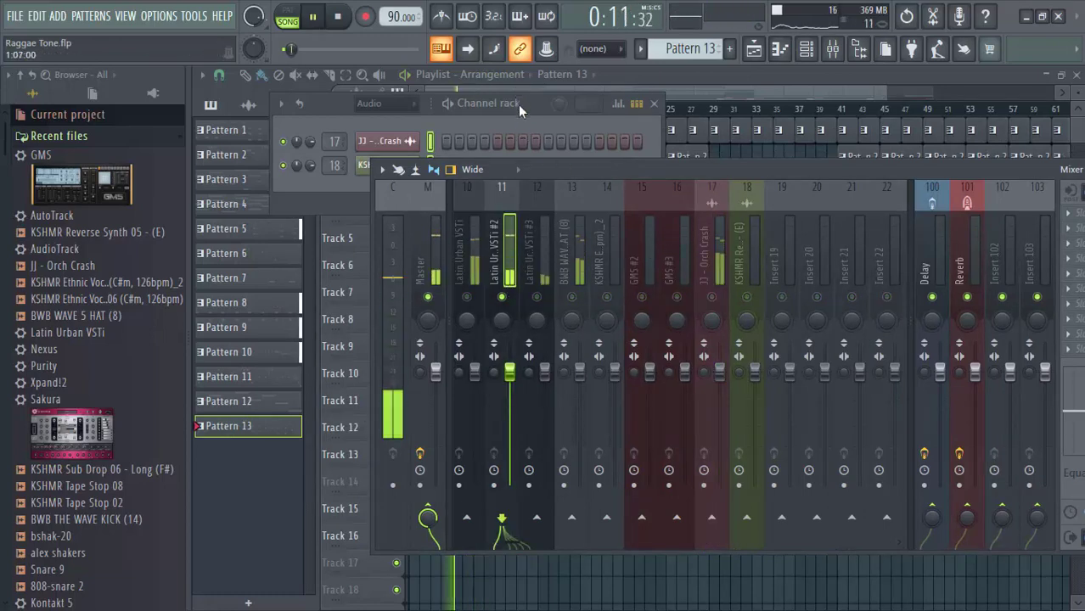
Show the Unsorted channels and set the Latin Urban VSTi #2 channel volume to 93% while checking it in playback.
left_click(518, 106)
key("space")
left_click(385, 105)
left_click(400, 175)
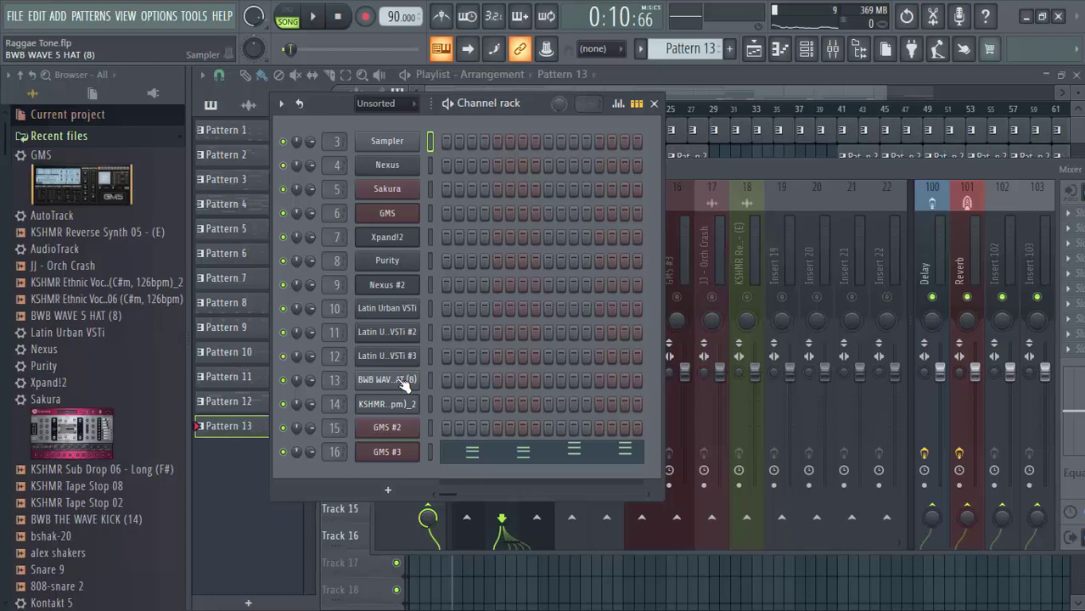
key("space")
key("space")
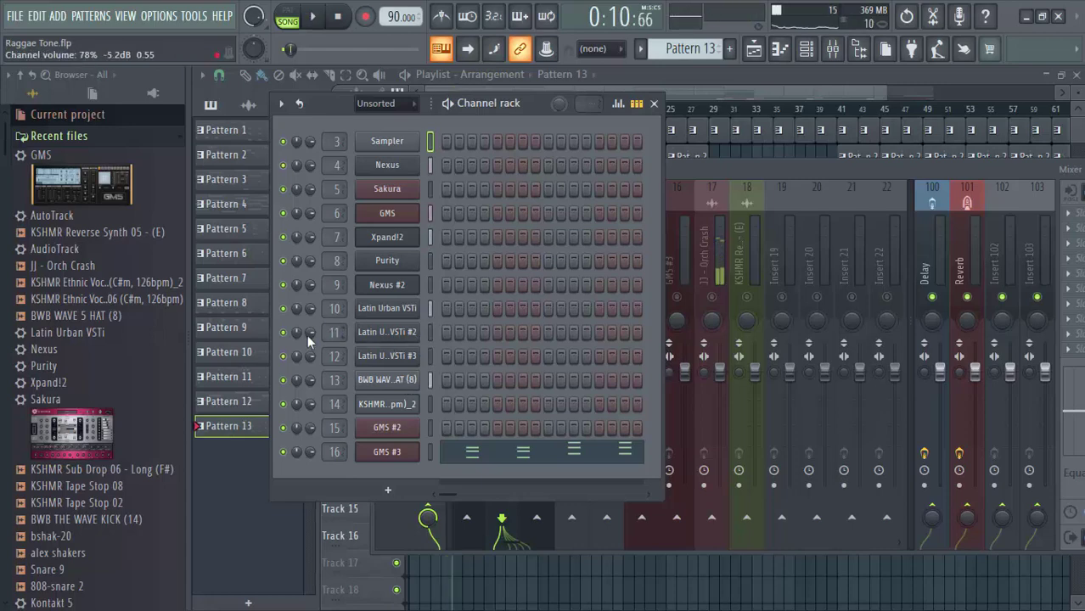
key("space")
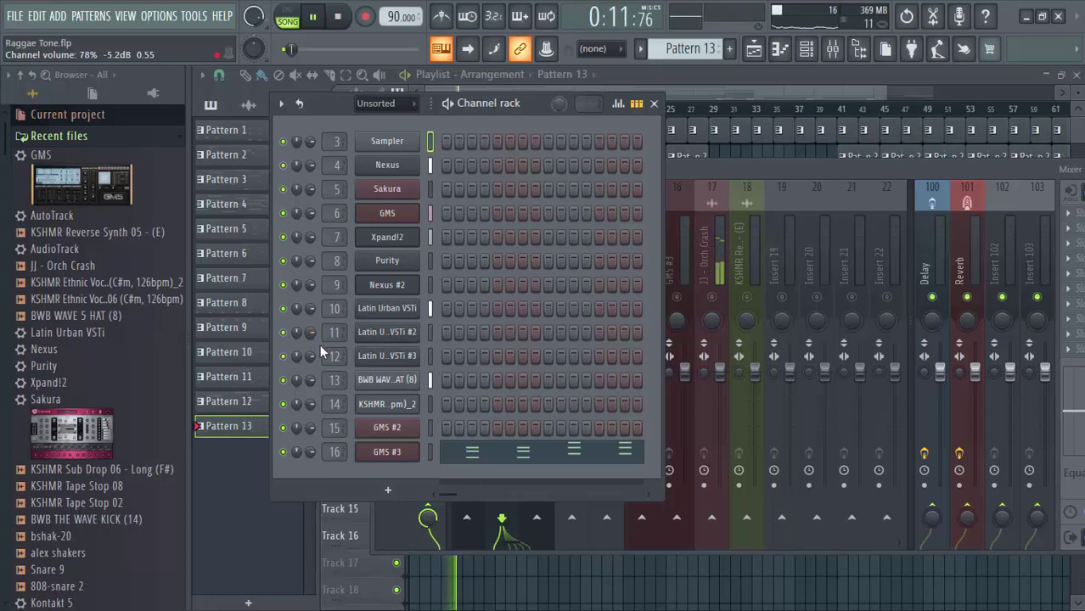
key("space")
key("space")
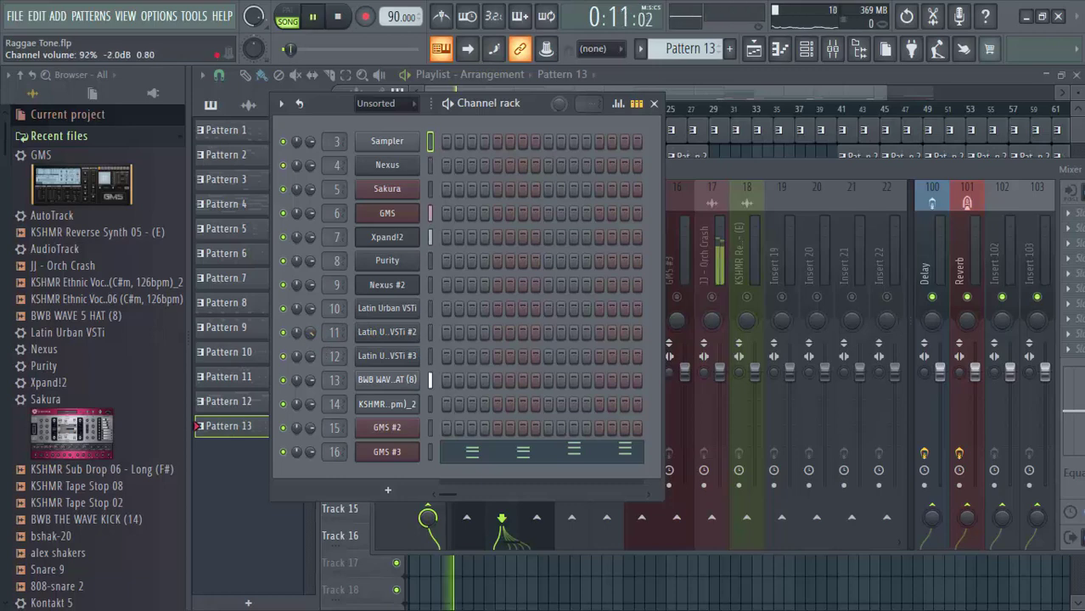
scroll(311, 333, "up", 1)
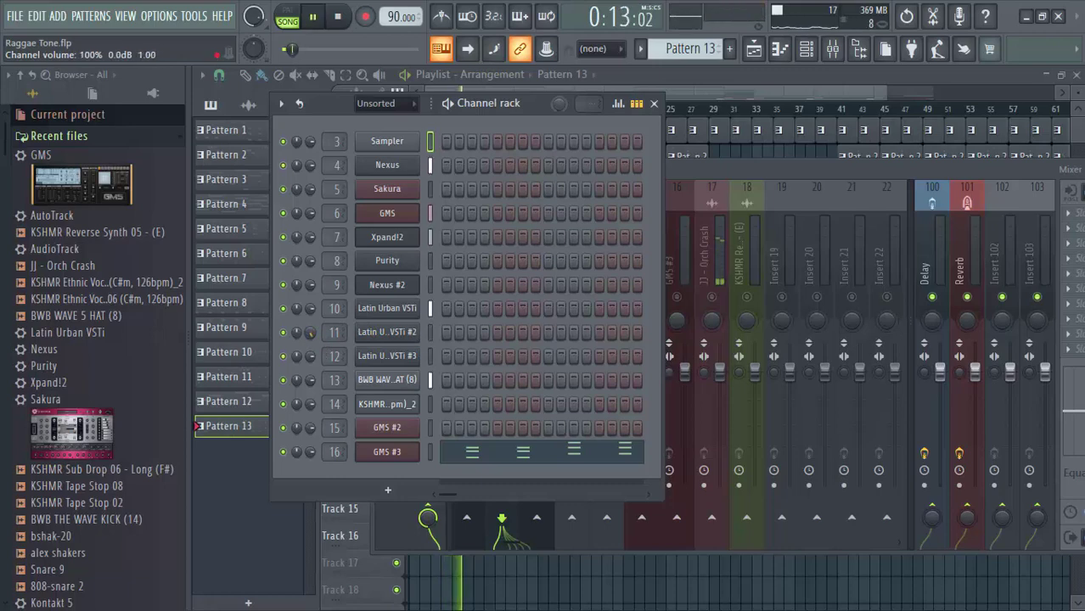
scroll(311, 333, "down", 3)
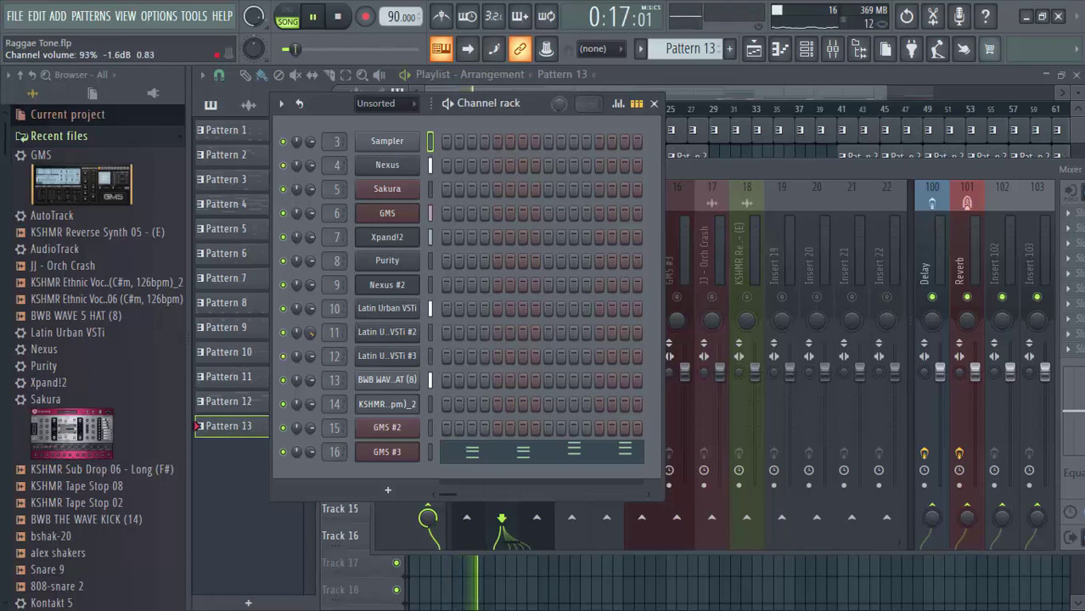
key("space")
Open the Latin Urban VSTi #2 instrument, audition its KICK1 pad alone and against the song, and close it.
left_click(393, 334)
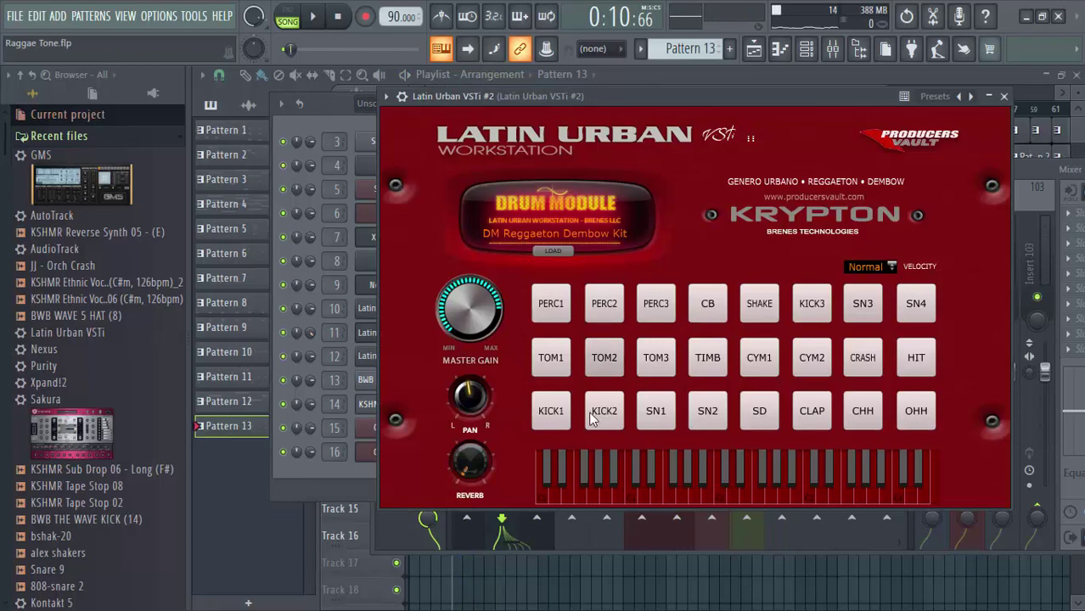
left_click(550, 412)
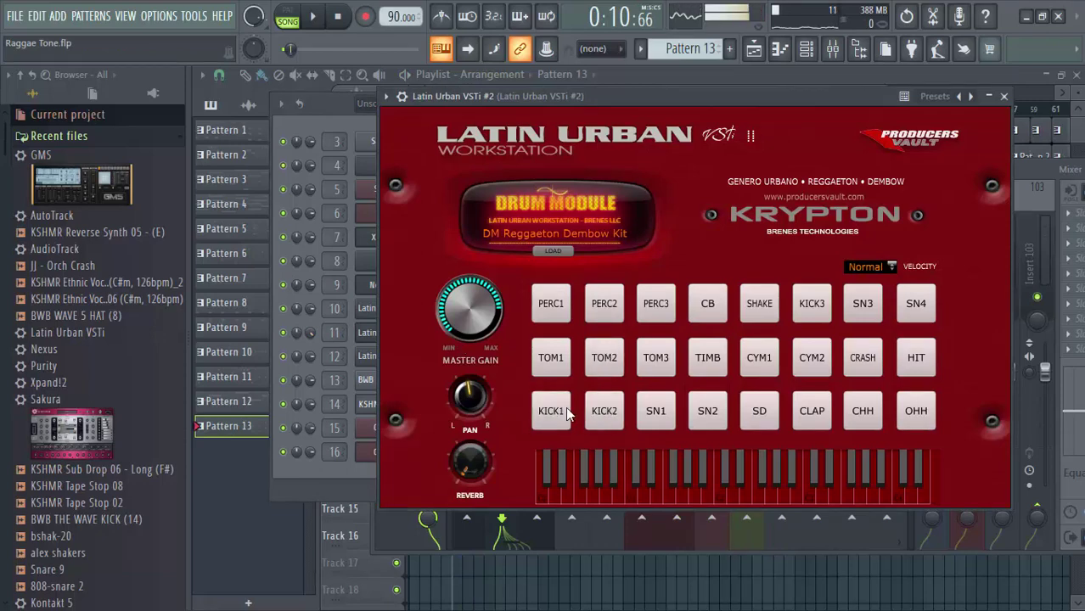
left_click(543, 407)
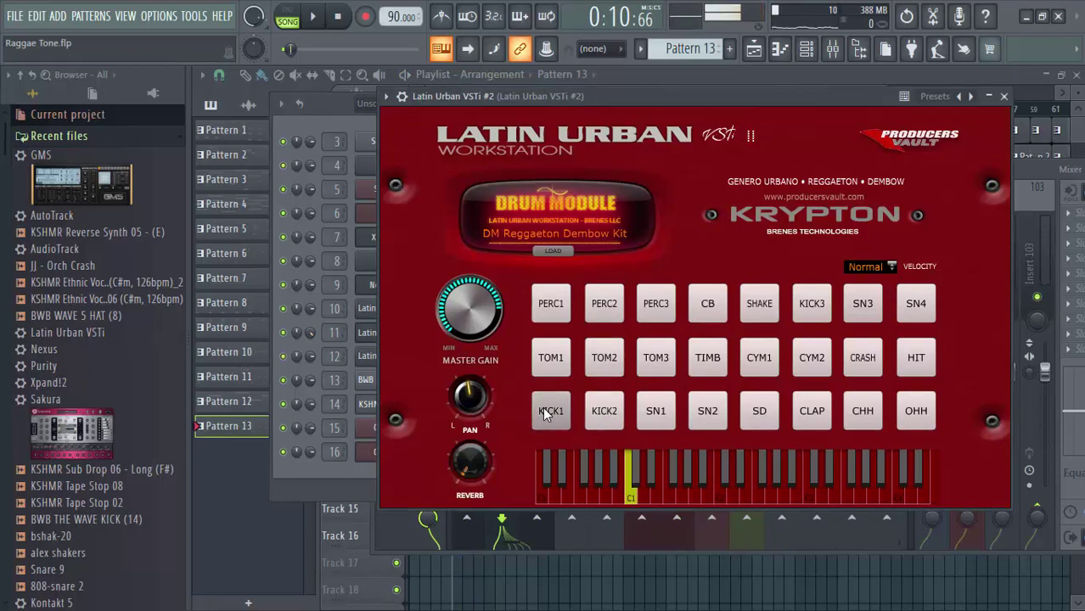
key("space")
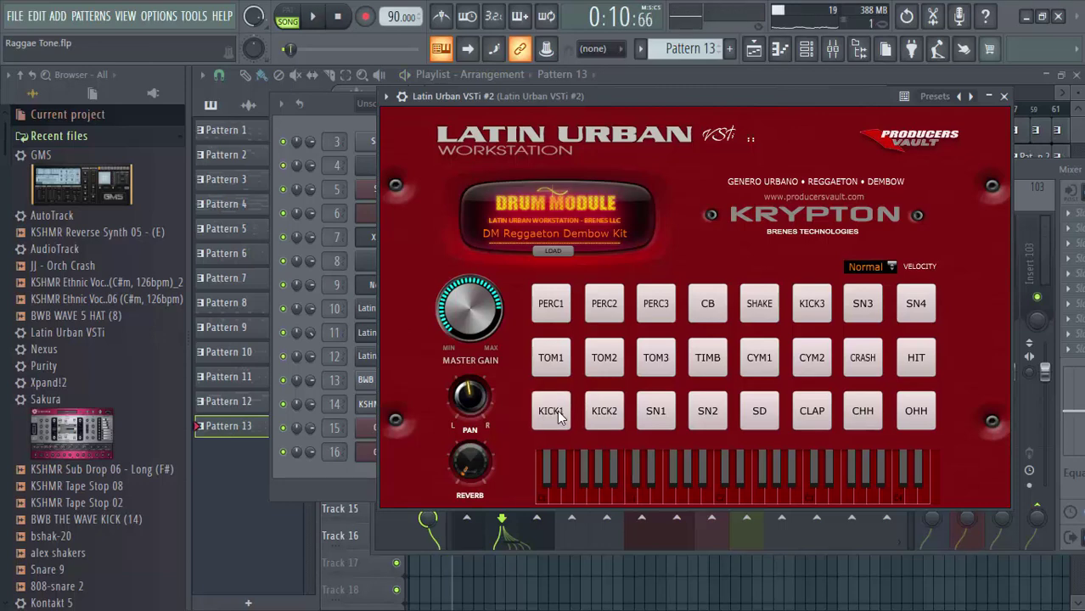
key("space")
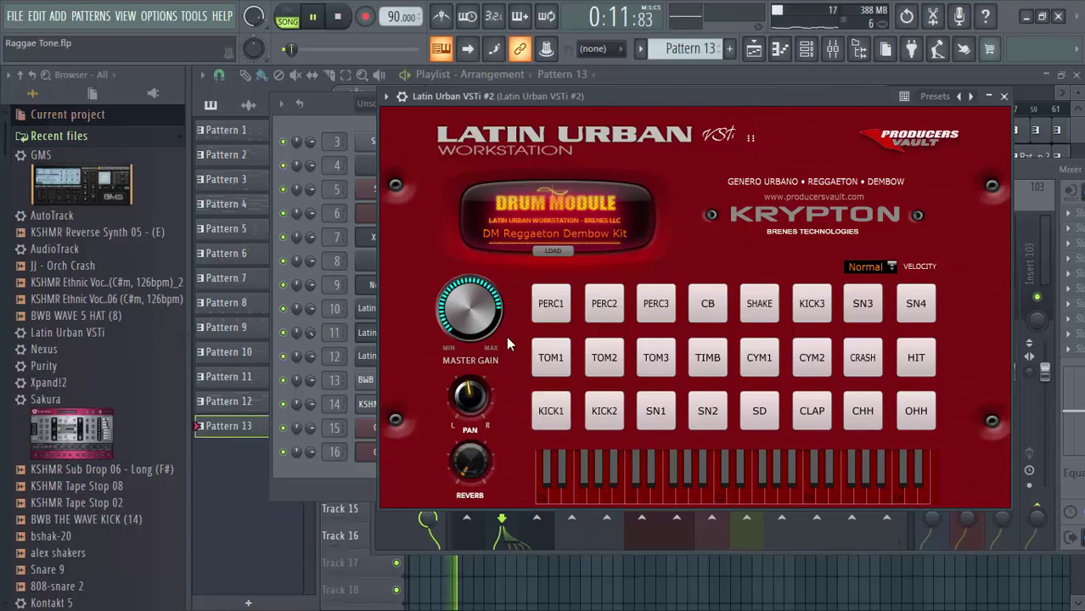
left_click(1005, 96)
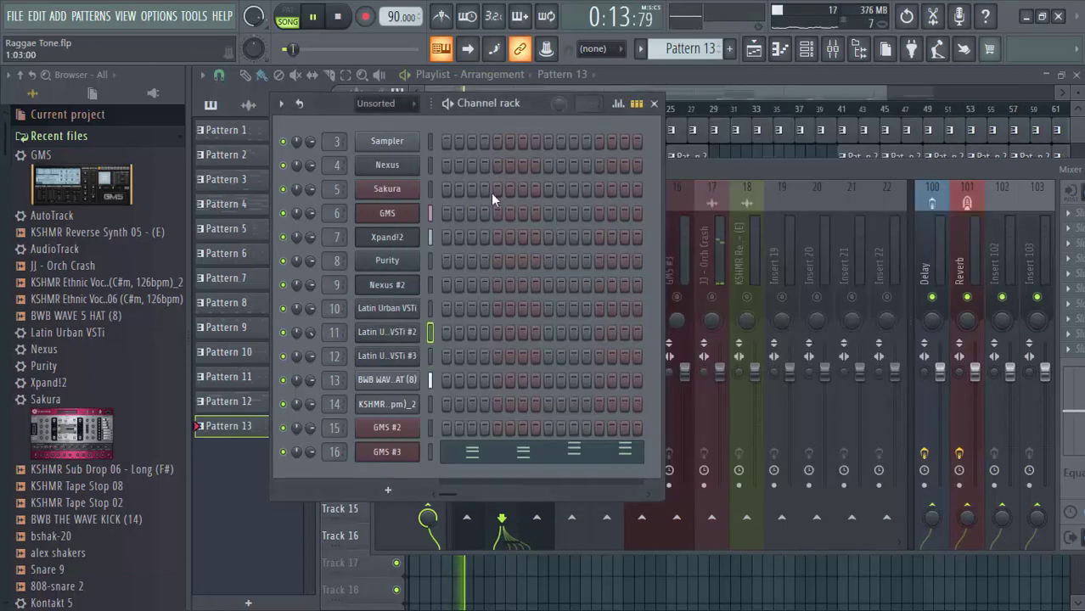
Load Fruity Parametric EQ 2 into effect slot 1 of the Latin Urban VSTi #2 mixer track.
key("space")
left_click(798, 172)
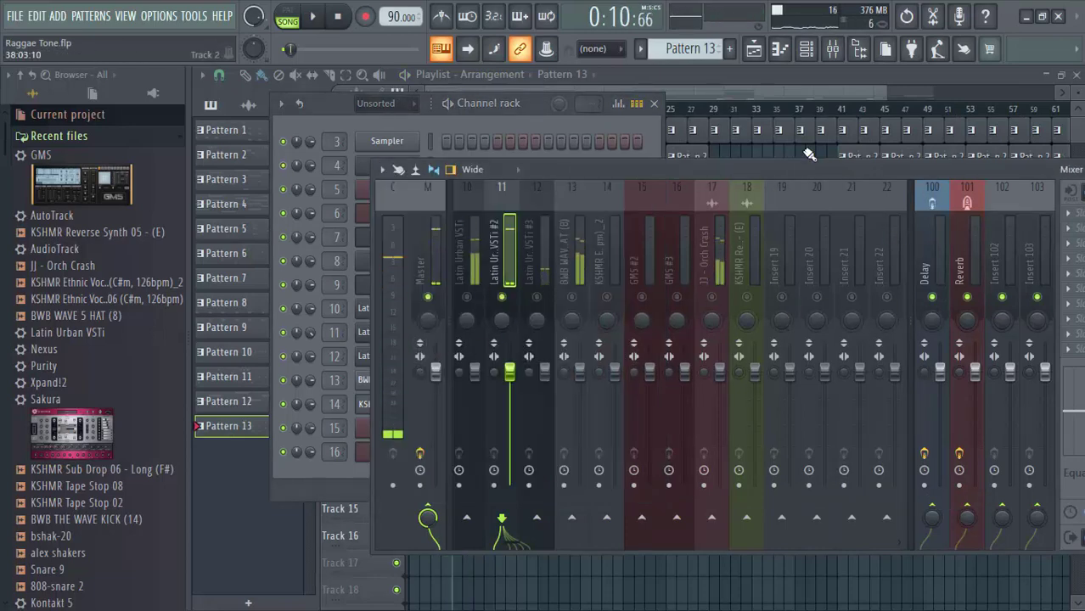
left_click_drag(796, 170, 651, 173)
left_click(932, 214)
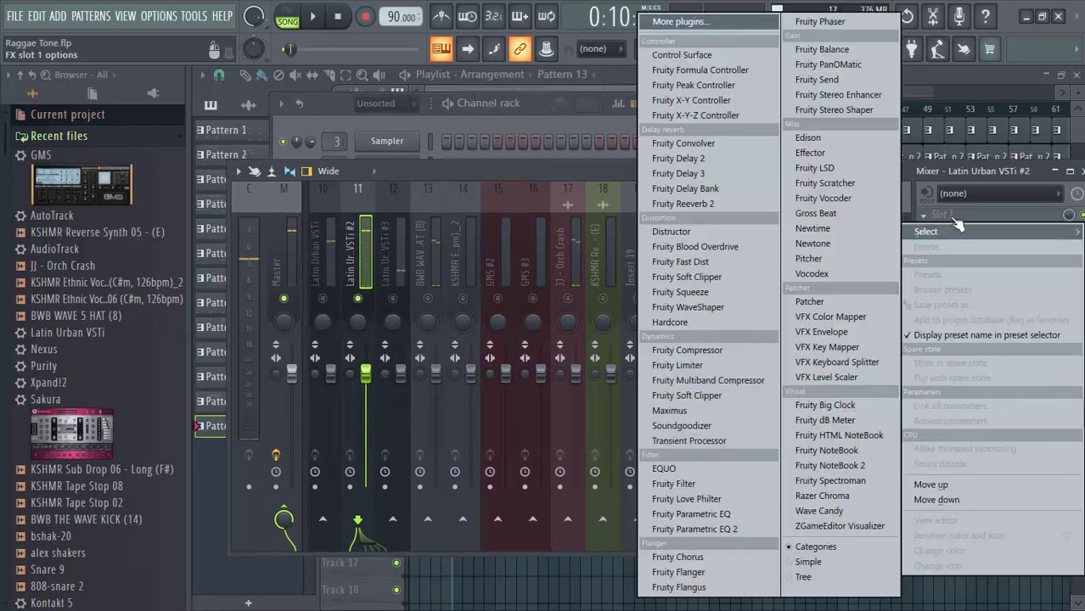
left_click(766, 528)
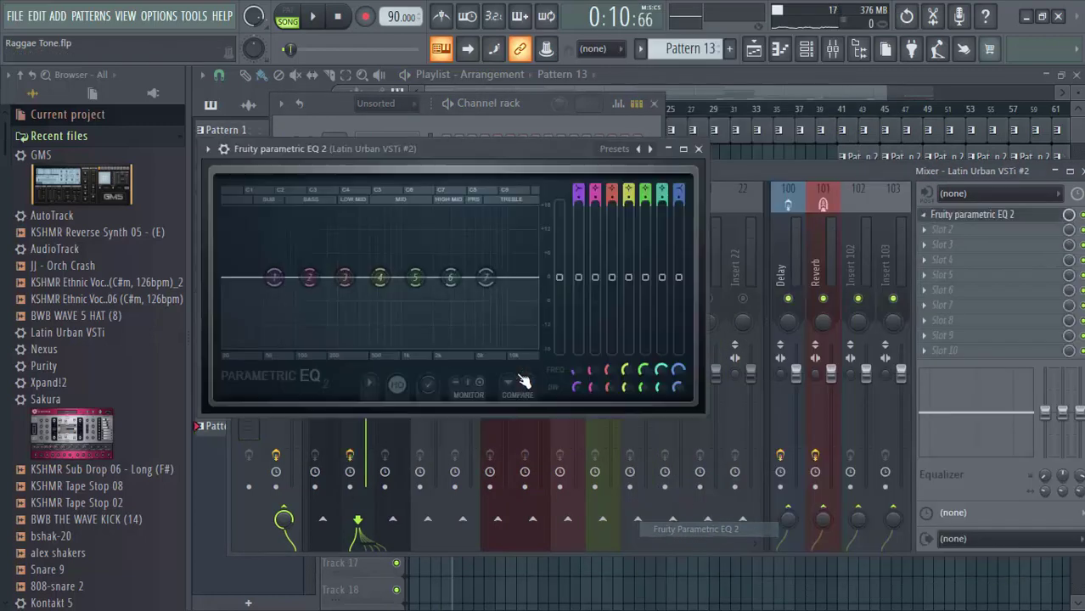
Shape the kick's EQ by boosting band 3 by 2.2 dB at 98 Hz with 64% bandwidth and lowering band 7 slightly.
key("space")
left_click_drag(485, 281, 453, 290)
left_click_drag(346, 286, 294, 270)
key("space")
scroll(297, 274, "up", 3)
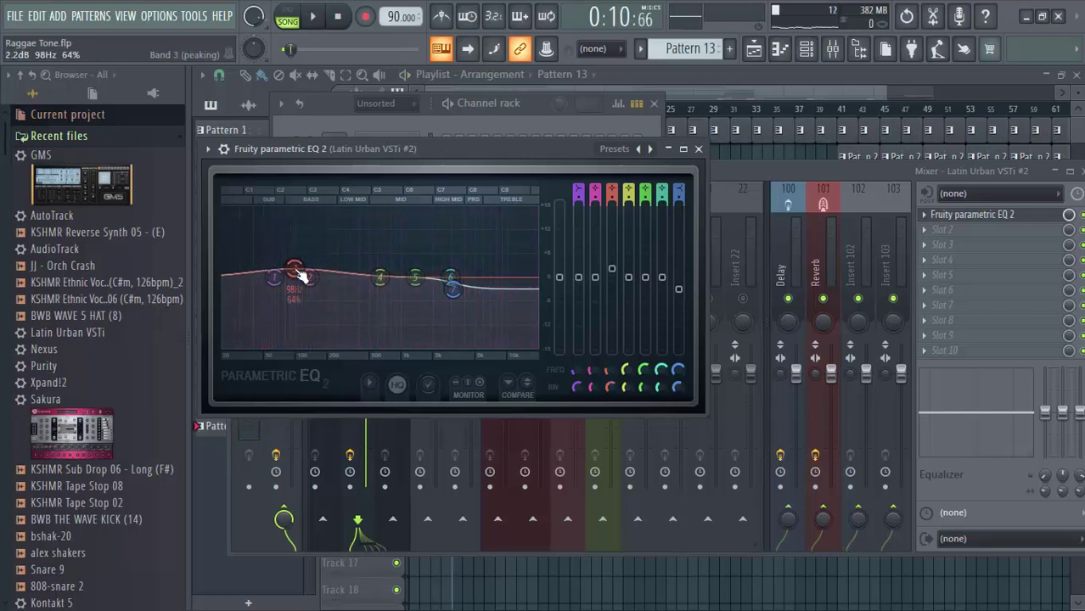
key("space")
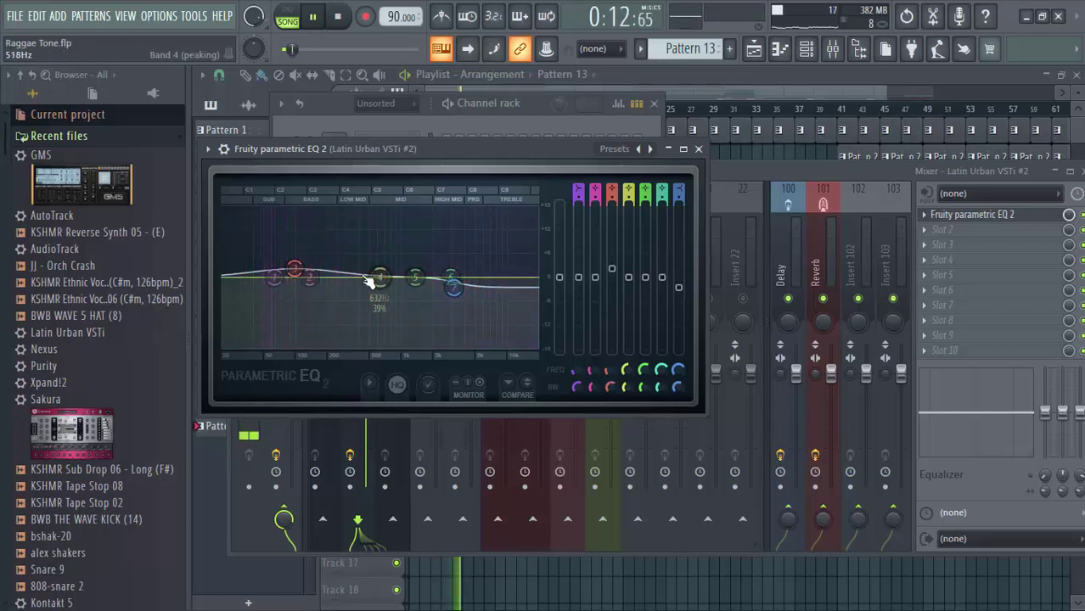
Lower the Latin Urban VSTi #2 mixer track volume to 97% and enable the Latin Urban VSTi track alongside it.
left_click(765, 171)
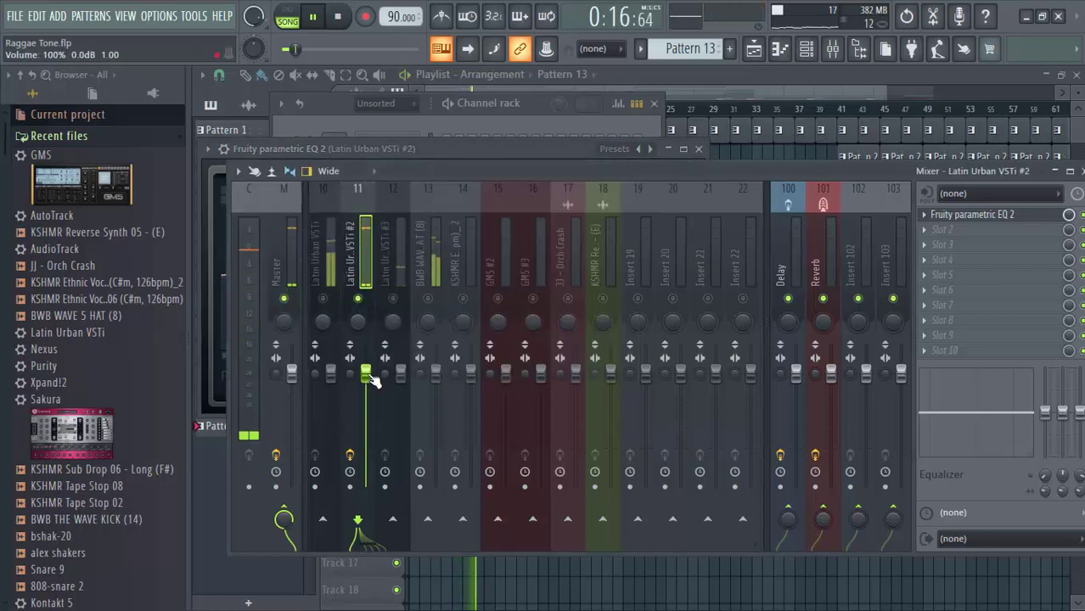
left_click_drag(371, 379, 371, 389)
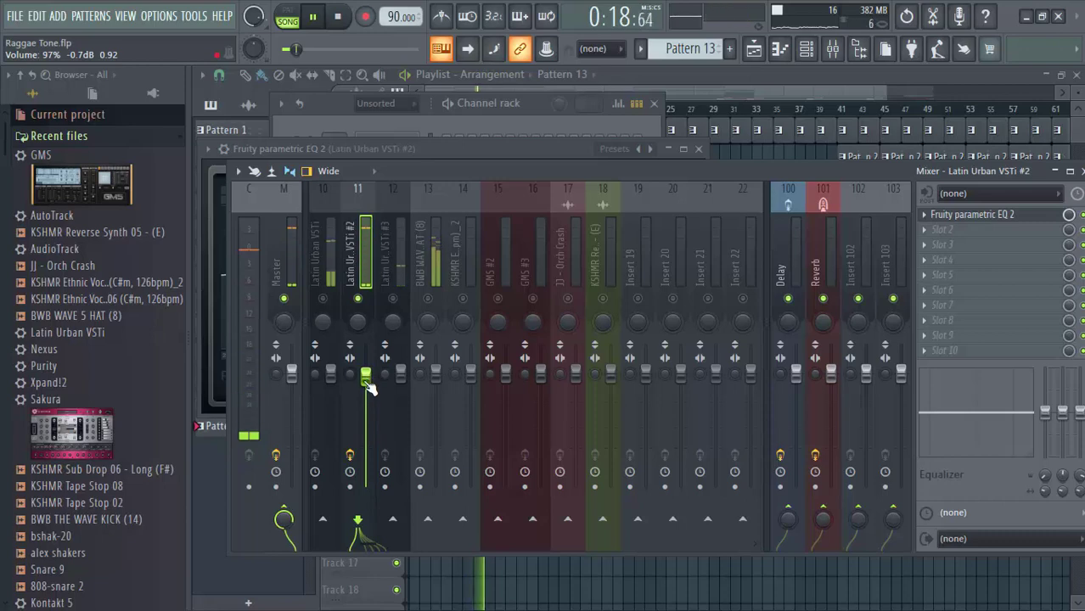
left_click(322, 299)
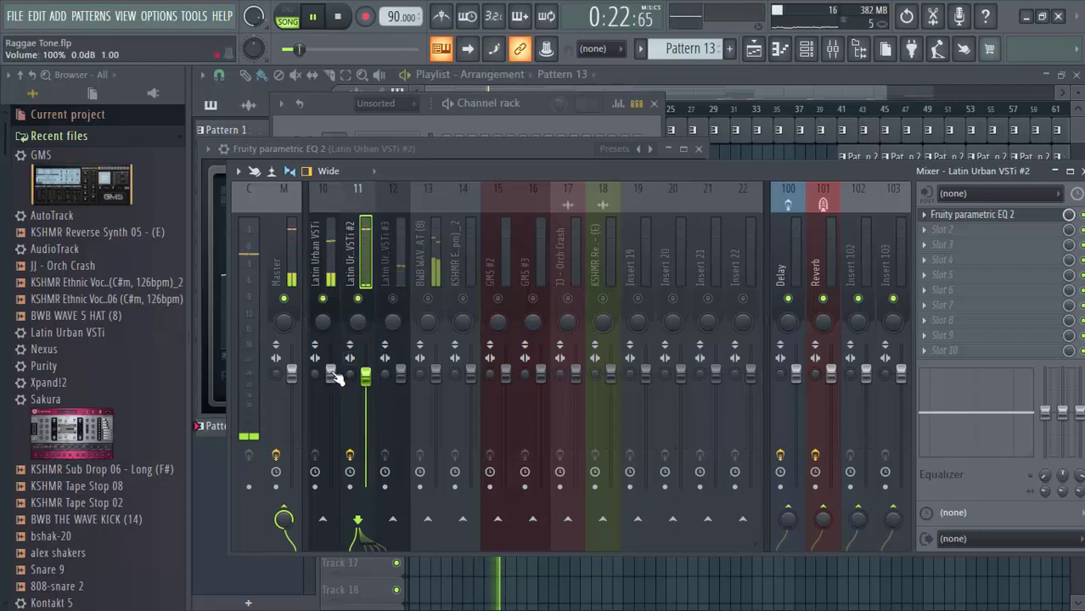
Lower the Latin Urban VSTi track's volume to 81%, and set the BWB WAVE 5 HAT (8) track's volume to 61%.
left_click_drag(332, 374, 332, 388)
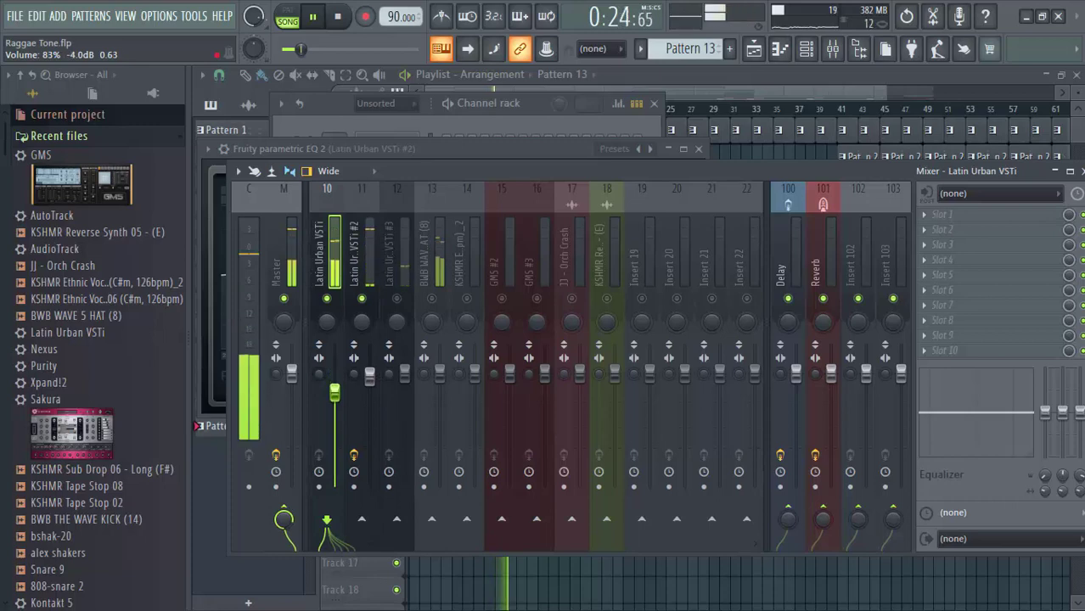
left_click_drag(360, 544, 351, 544)
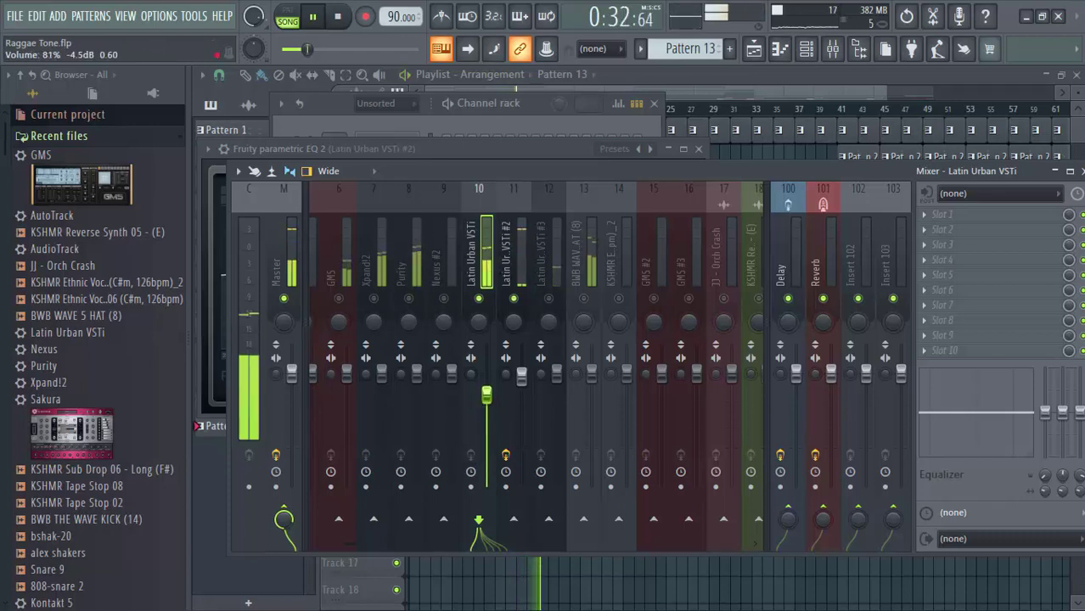
left_click(591, 314)
left_click_drag(591, 374, 591, 403)
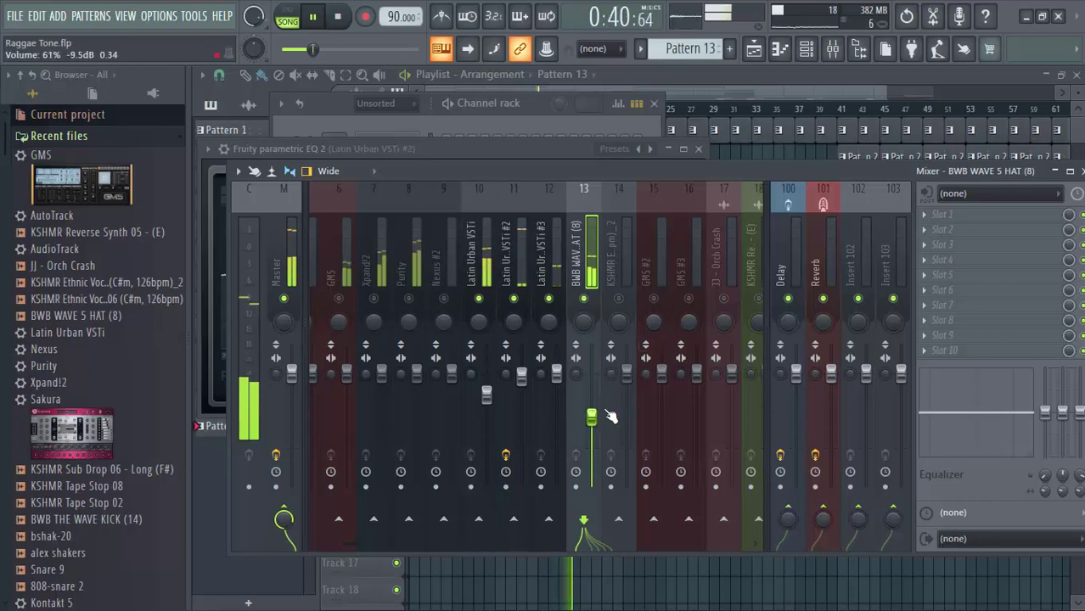
Load Fruity Parametric EQ 2 into effect slot 1 of the BWB WAVE 5 HAT (8) mixer track.
key("space")
left_click(944, 214)
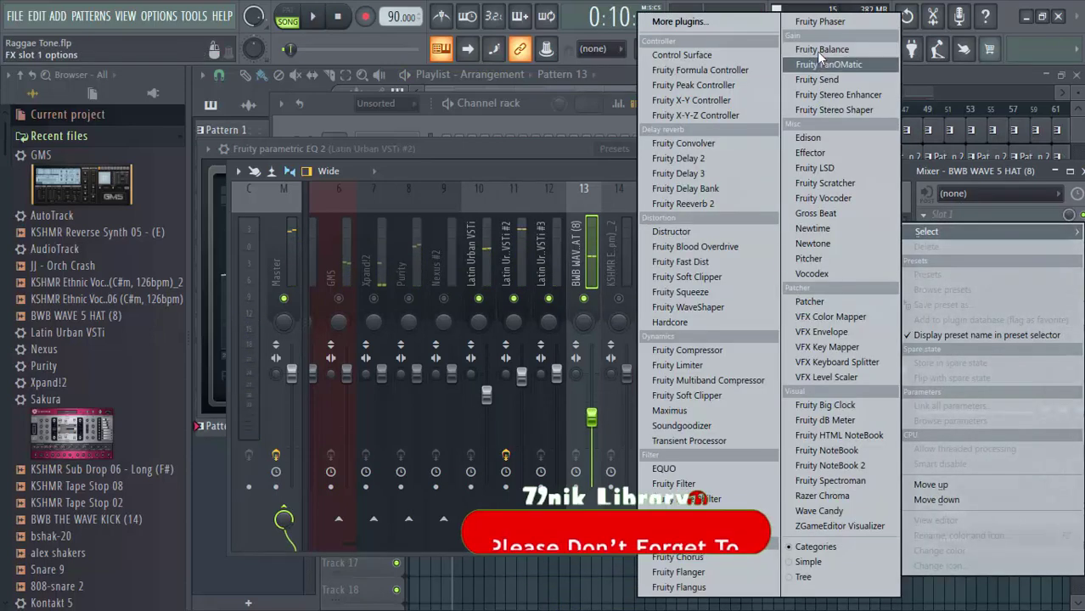
left_click(683, 529)
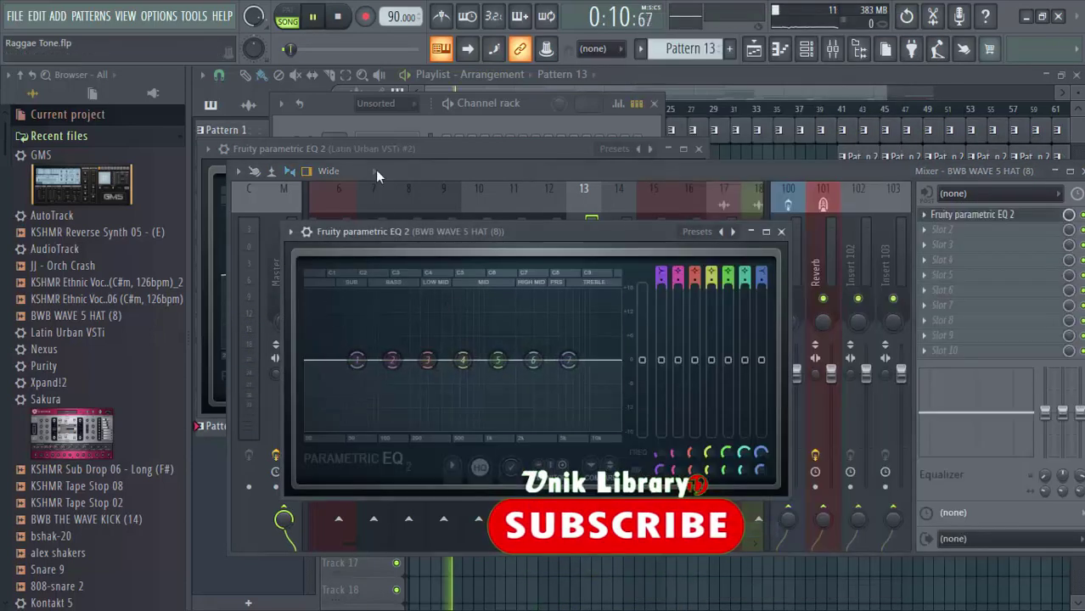
Cut the hat's low end by setting EQ band 1 to Steep 8 order and pulling it fully down in the high mids.
key("space")
right_click(356, 360)
mouse_move(383, 417)
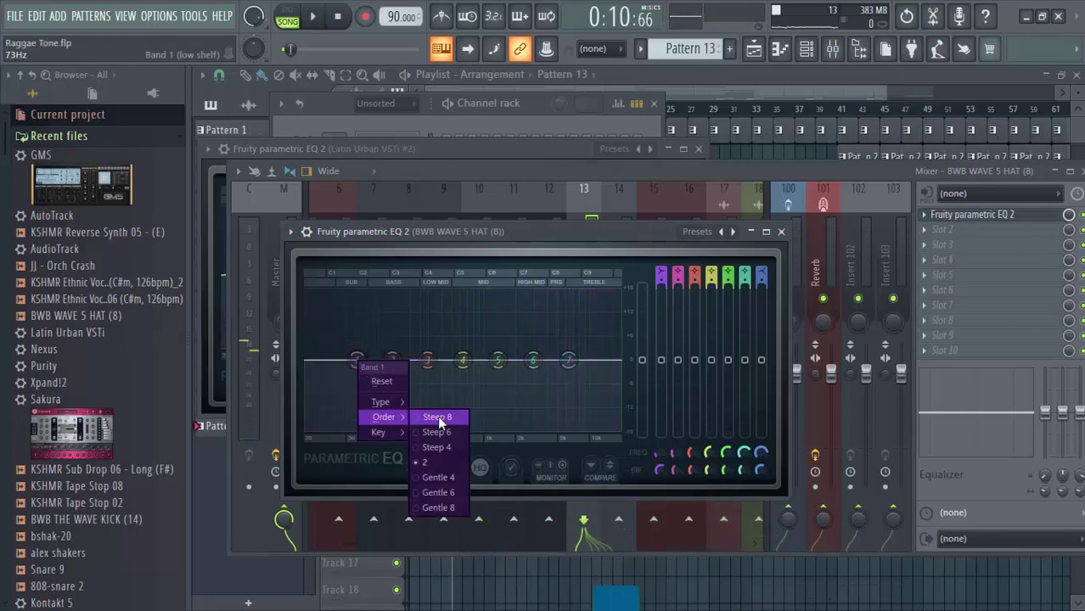
left_click(439, 418)
left_click_drag(356, 359, 516, 428)
key("space")
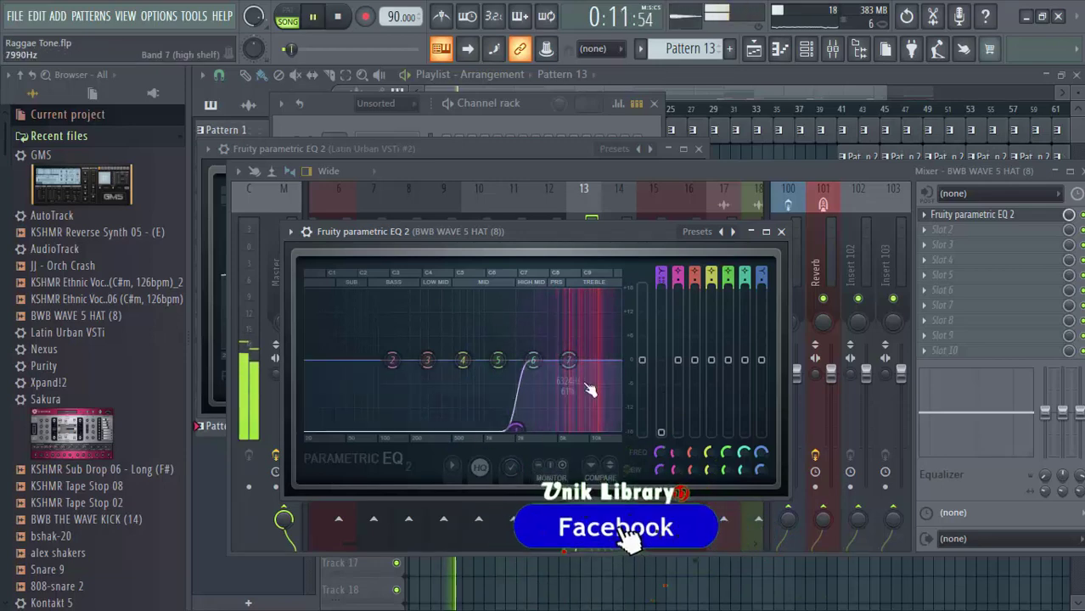
Boost band 7 moderately to lift the hat's treble, fine-tune band 1's cutoff to 2337 Hz, and audition the result in the mix.
key("space")
left_click_drag(568, 360, 547, 343)
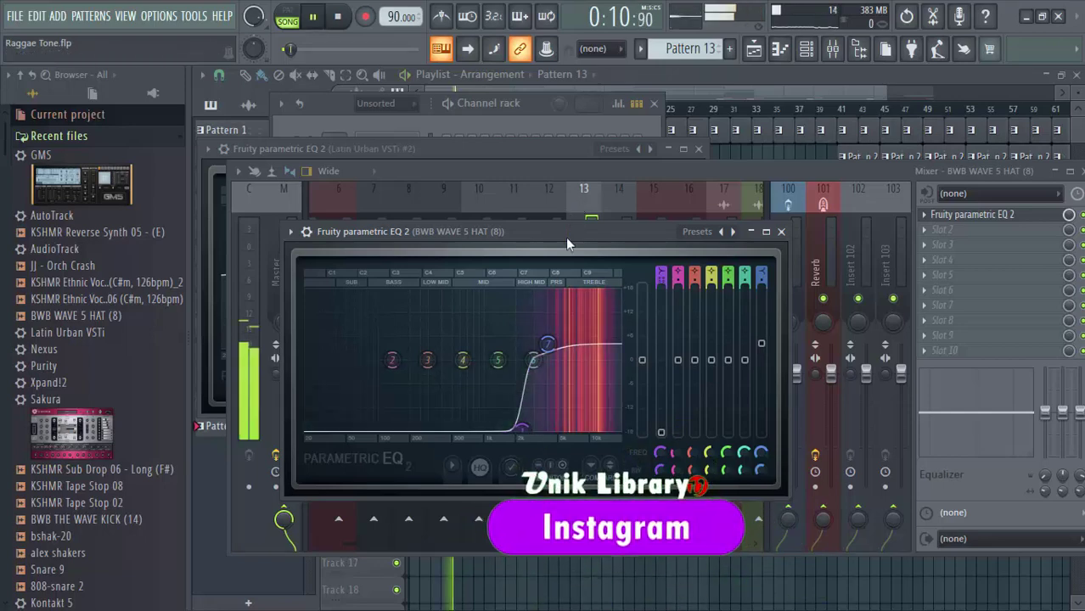
key("space")
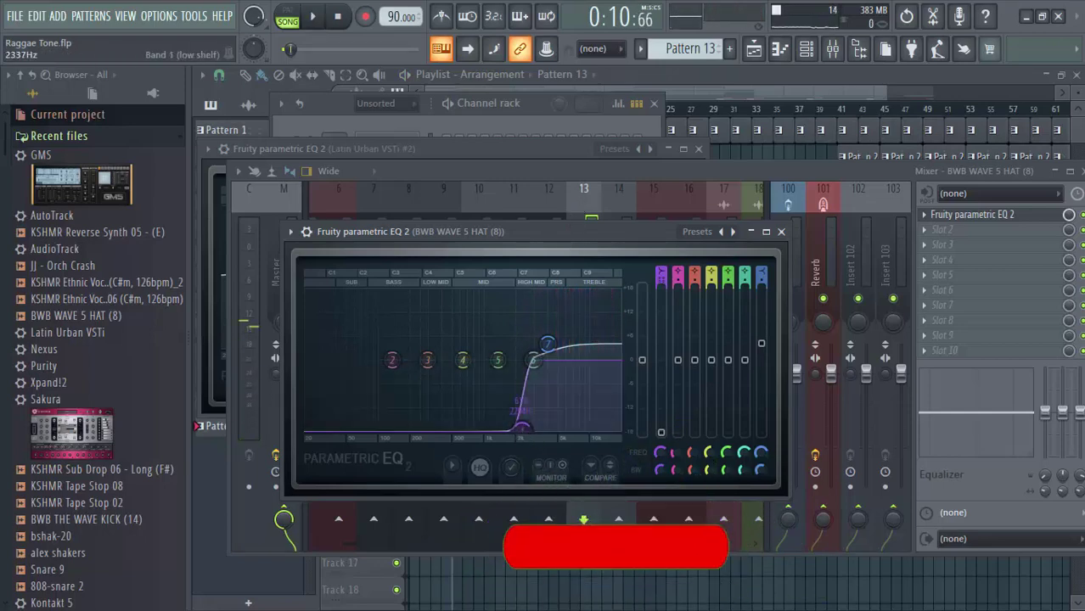
left_click_drag(527, 436, 519, 431)
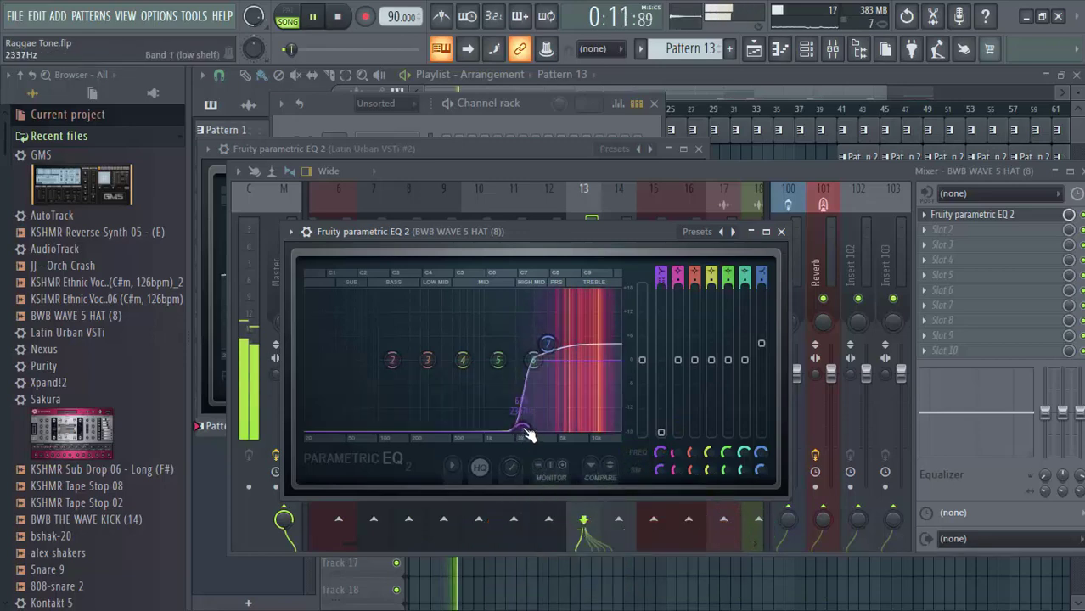
key("space")
left_click(696, 167)
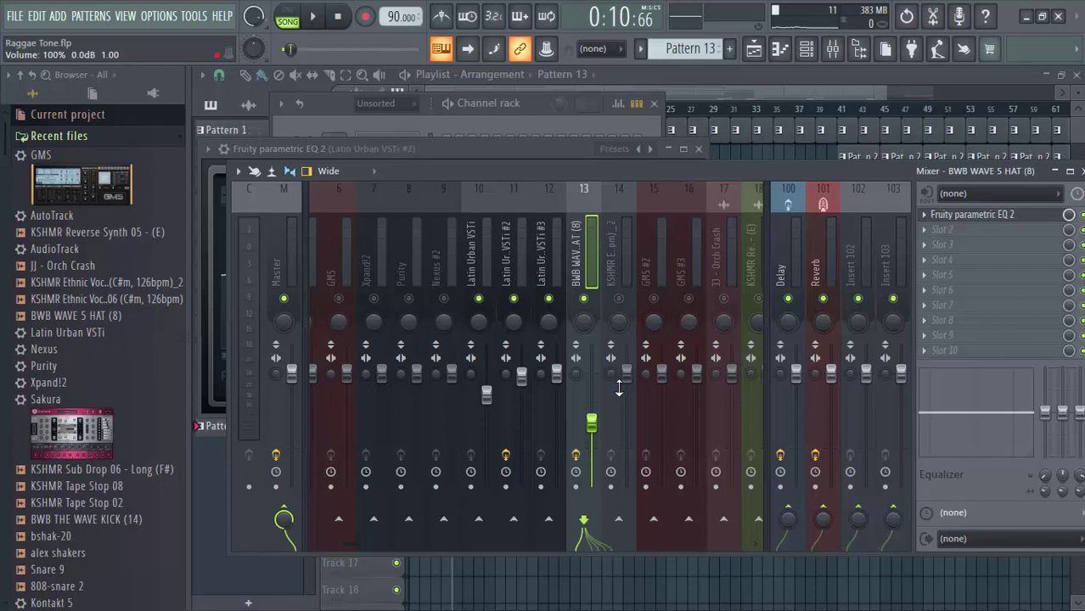
key("space")
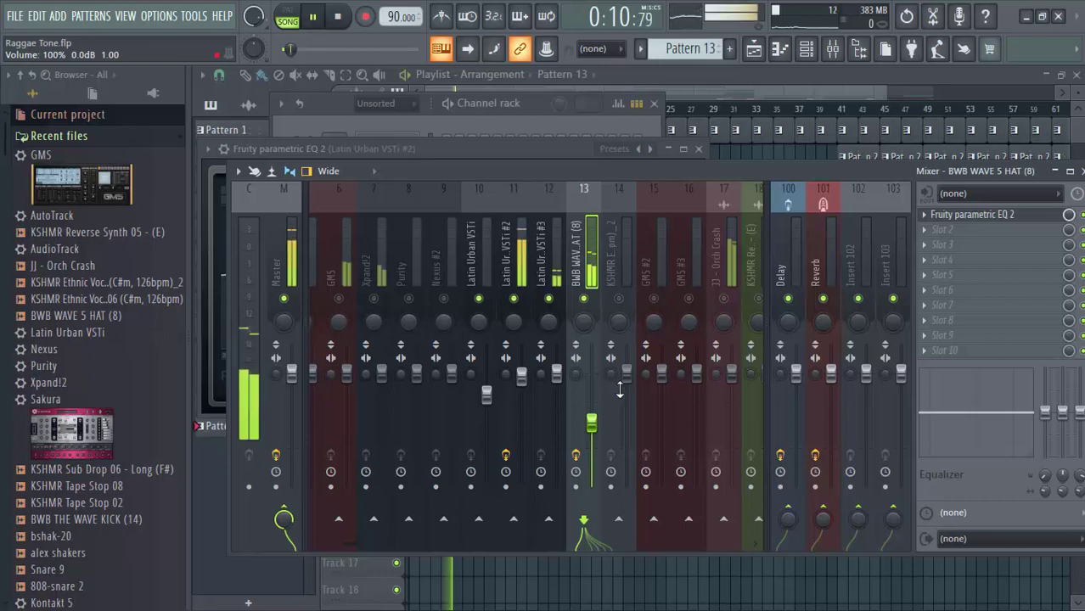
key("space")
Load Fruity Stereo Shaper into effect slot 2 of the hat track, listen to it in playback, and close its window.
left_click(959, 229)
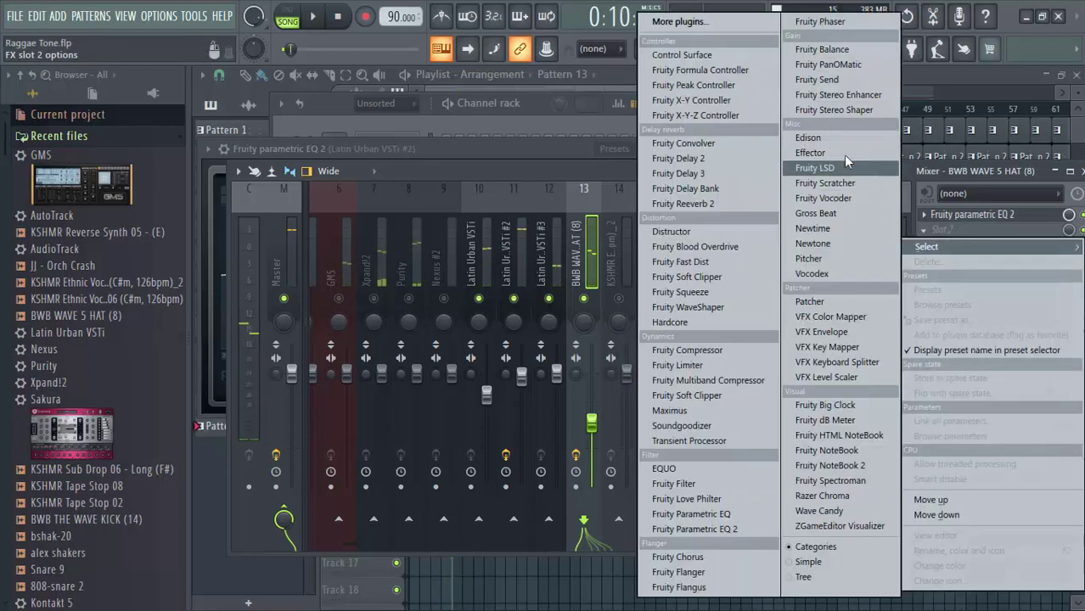
left_click(860, 113)
key("space")
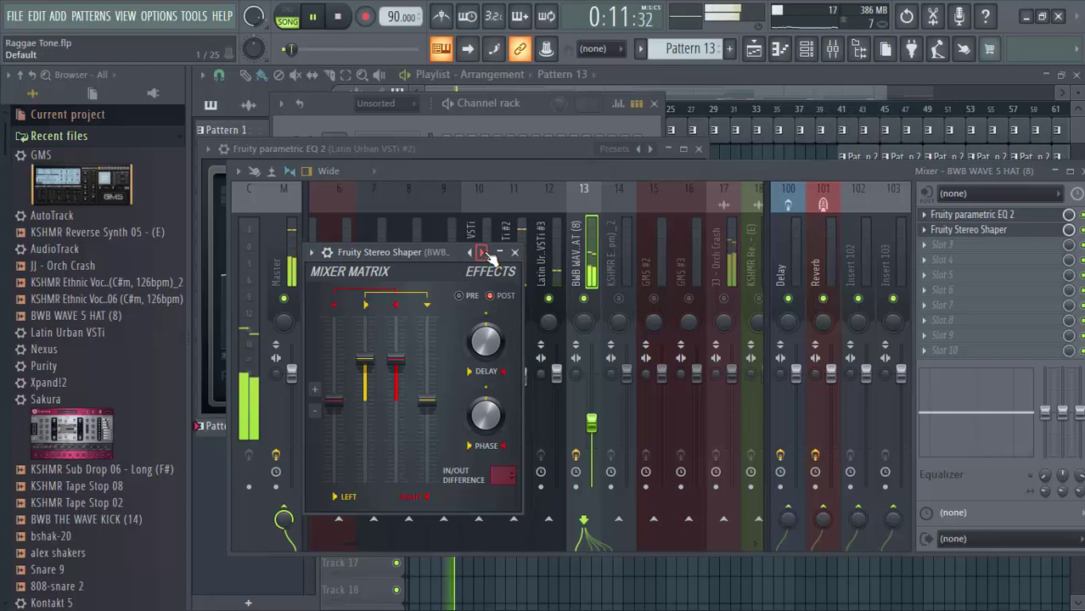
left_click(514, 252)
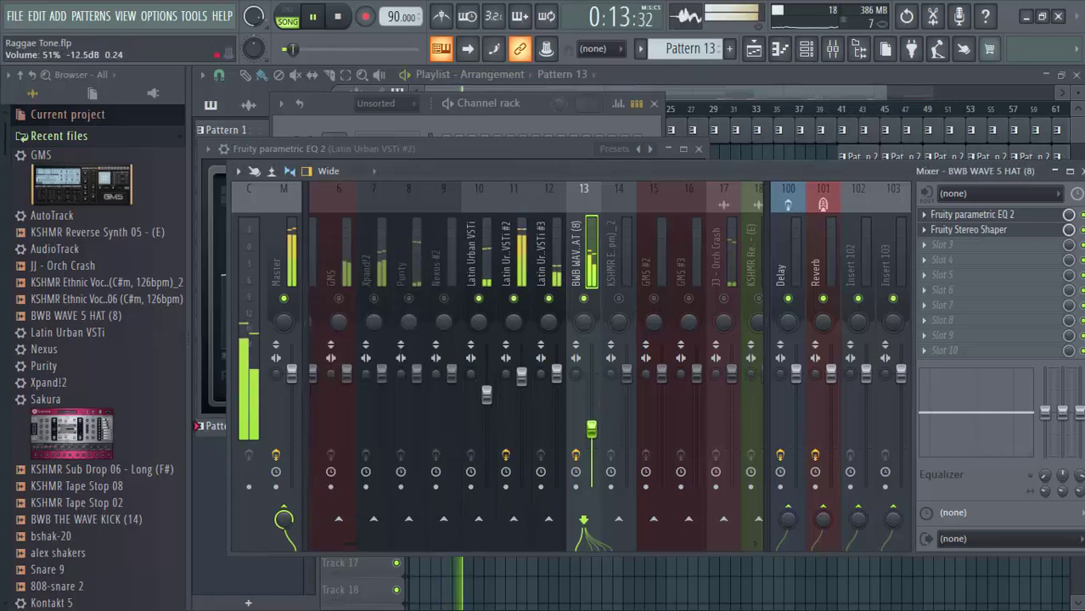
Audition the Purity track briefly, then enable the Nexus track with stereo separation at 33% separated and volume at 69%.
left_click(408, 299)
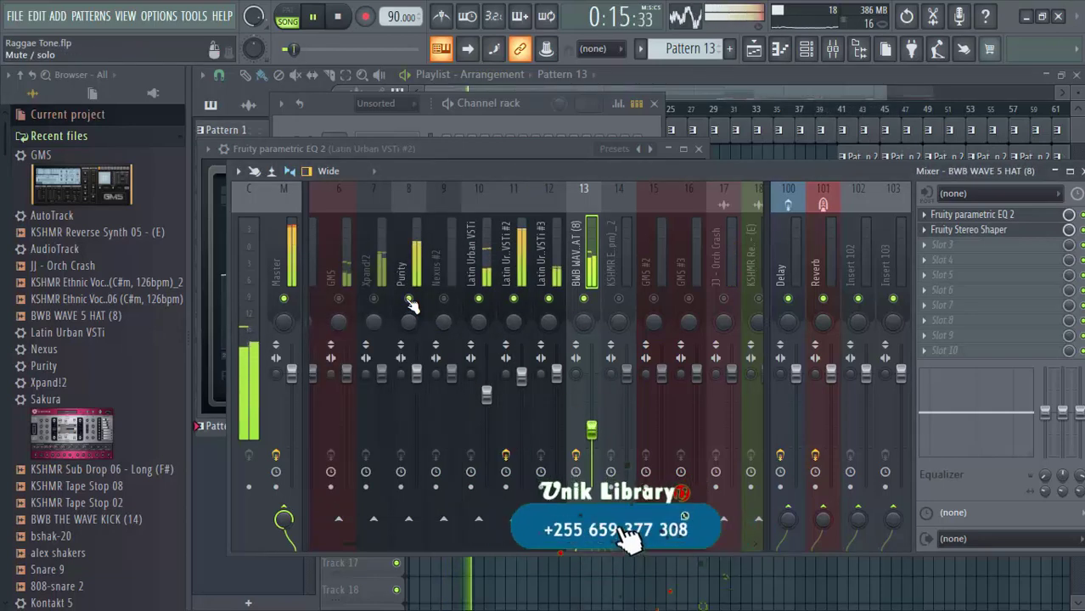
left_click(409, 299)
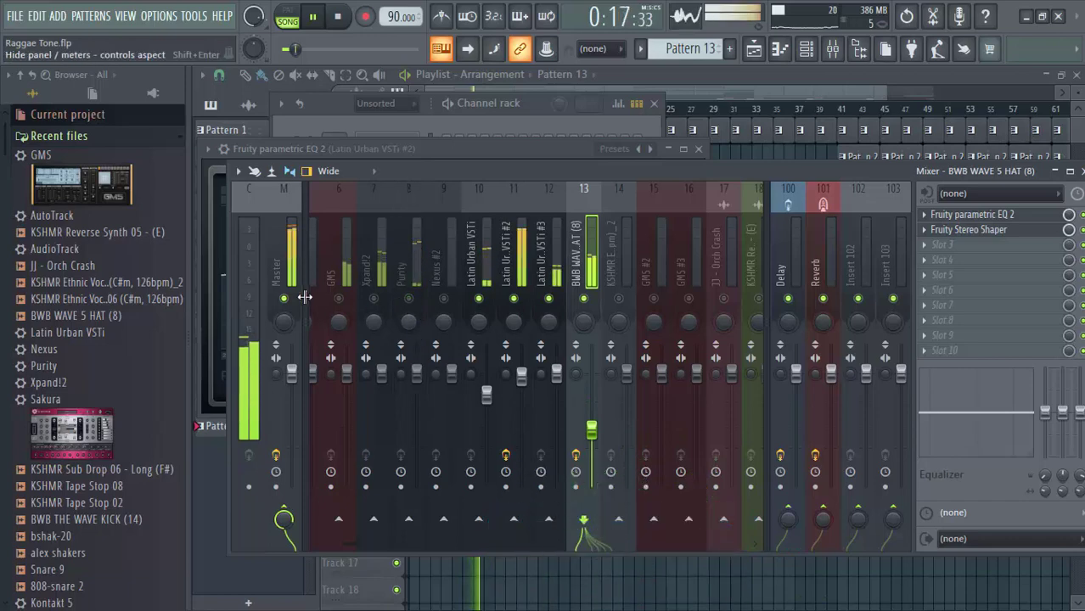
scroll(323, 539, "left", 3)
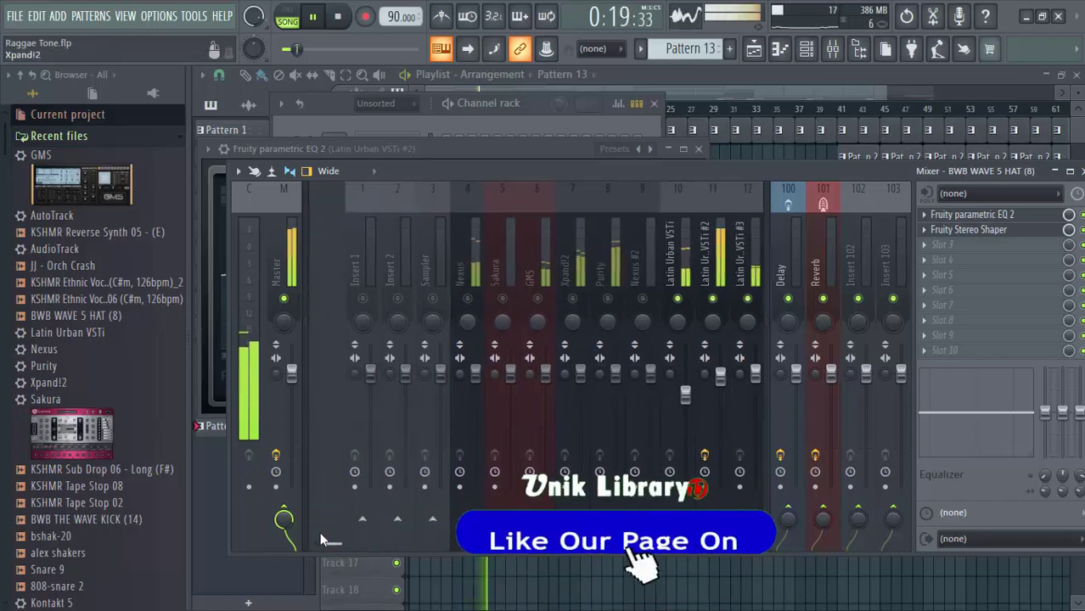
scroll(323, 540, "right", 1)
left_click(424, 323)
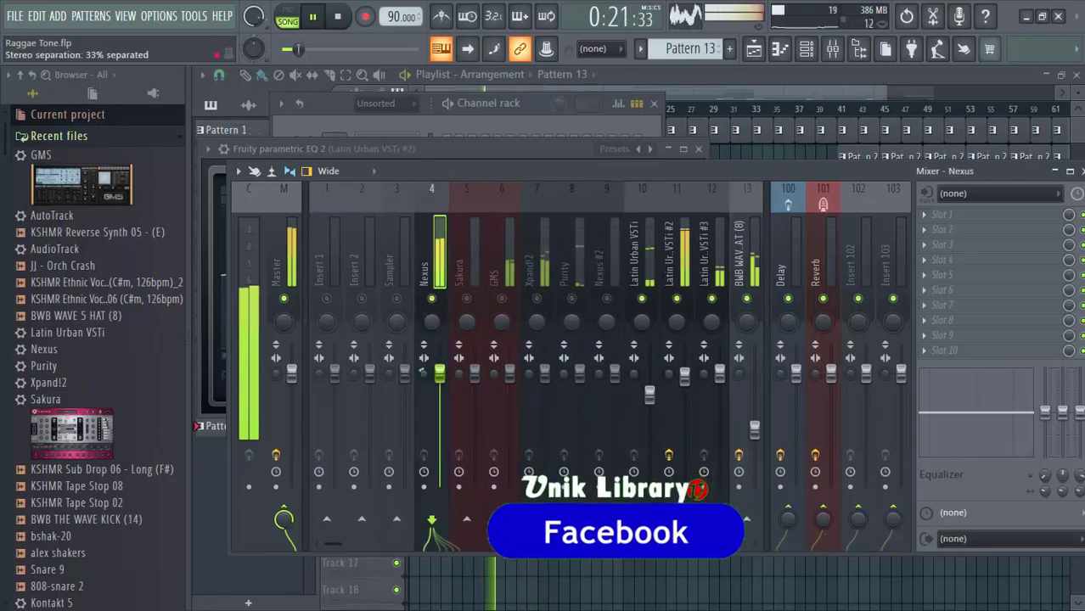
left_click_drag(439, 372, 439, 408)
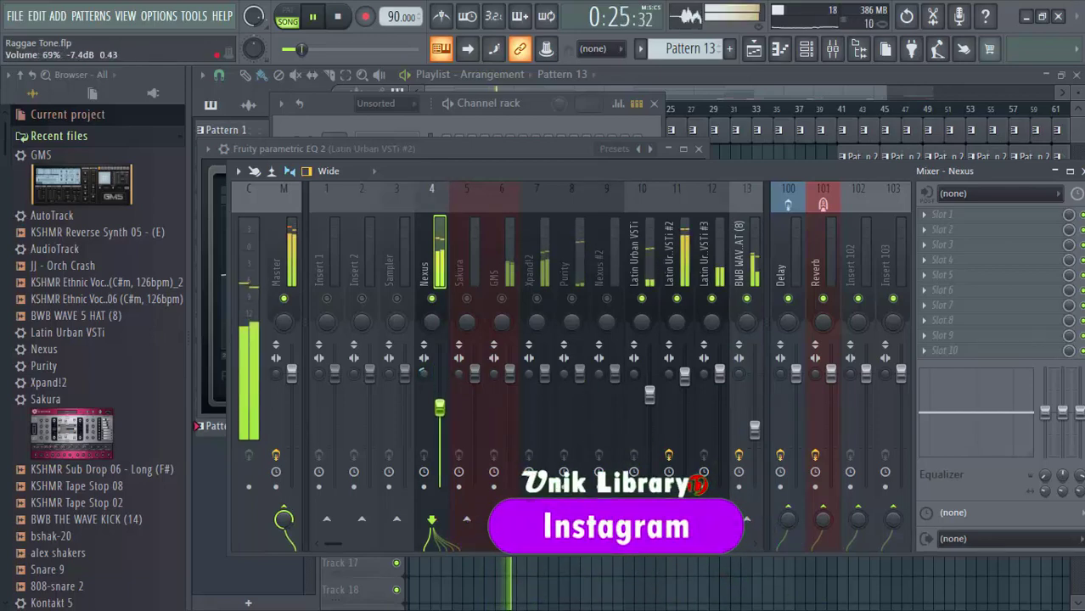
Load Fruity Parametric EQ 2 on the Nexus track, with a Steep 8 low cut on band 1 and band 4 boosted 2.4 dB at 355 Hz.
left_click(963, 219)
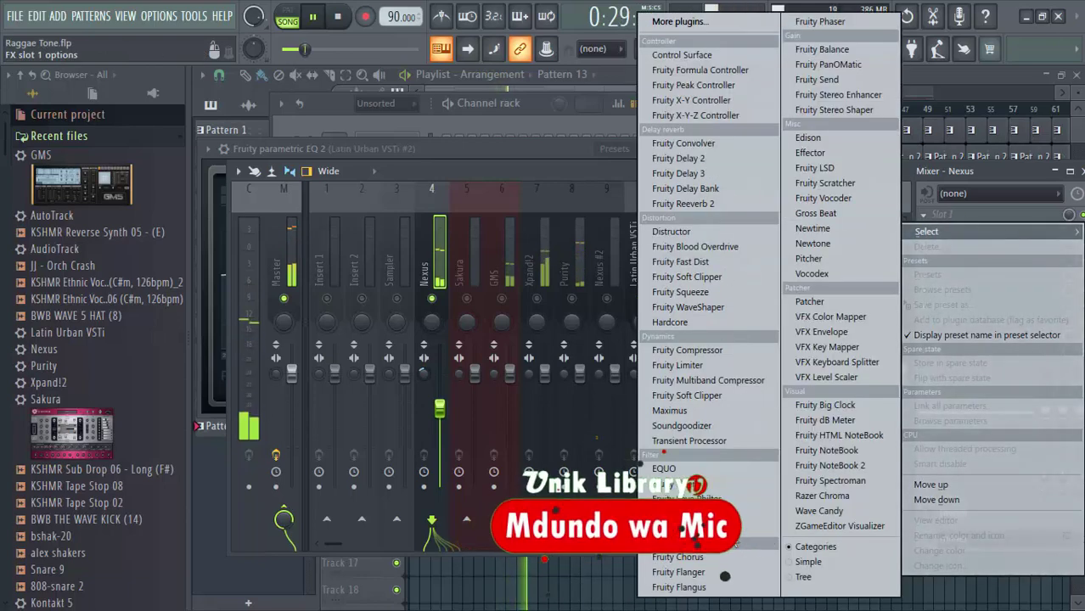
left_click(687, 528)
right_click(315, 318)
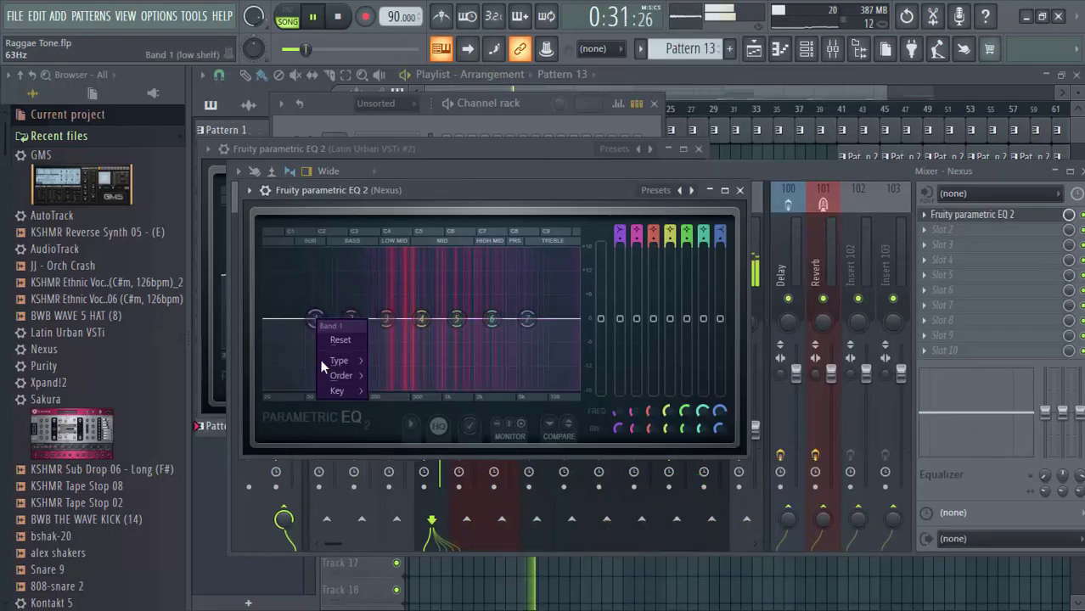
left_click(378, 376)
left_click_drag(316, 320, 358, 386)
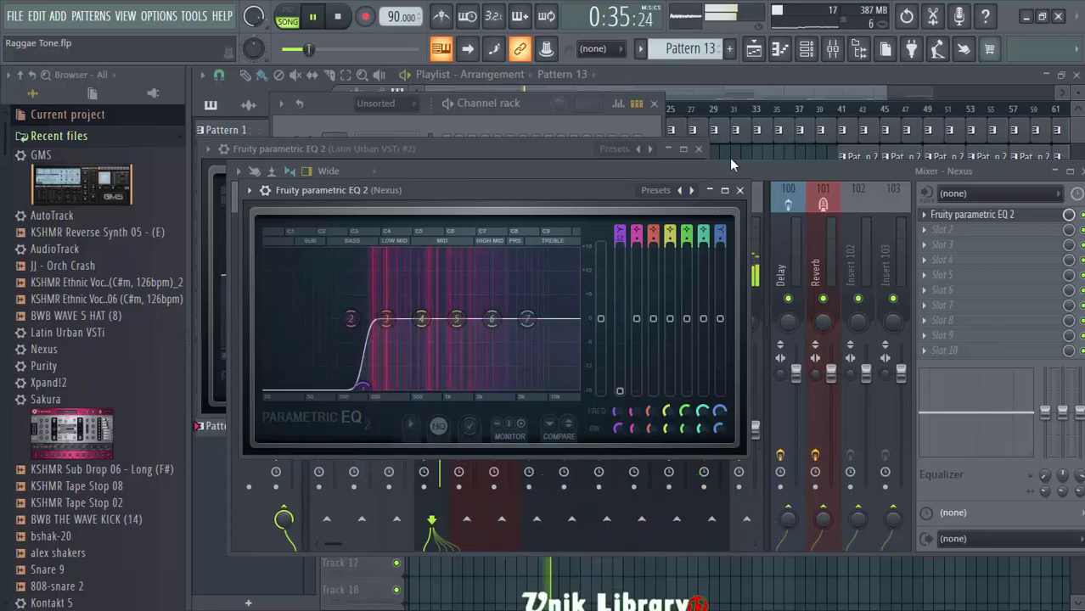
left_click_drag(421, 318, 397, 308)
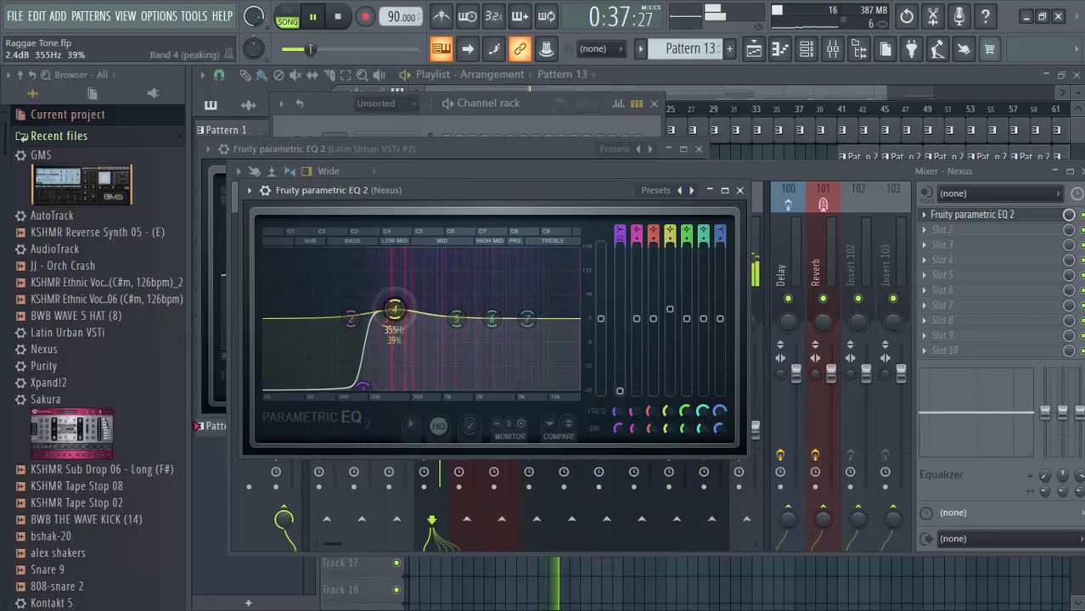
left_click(813, 163)
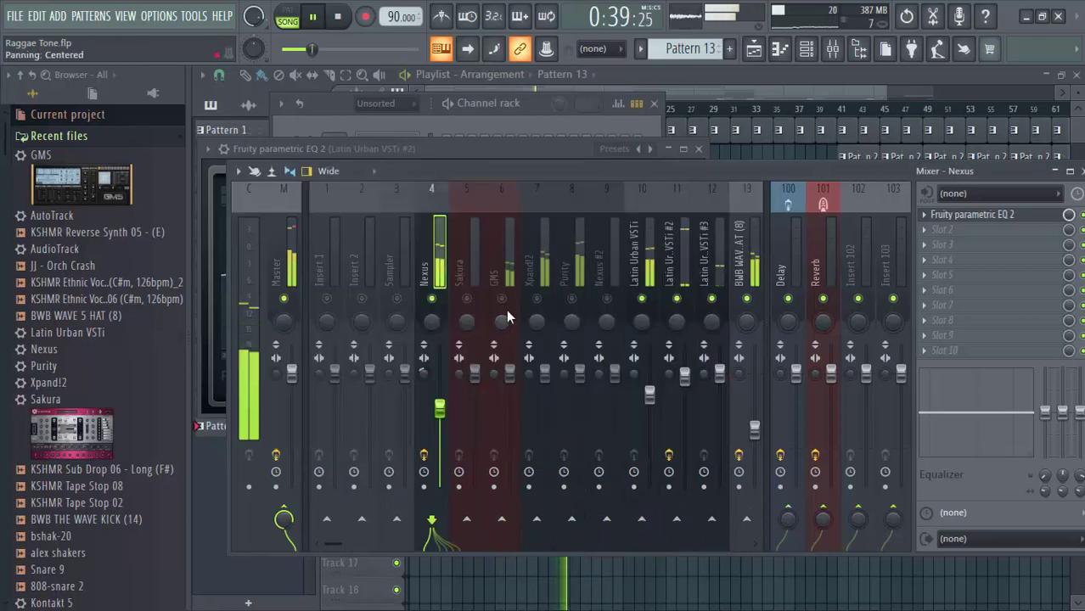
Enable the Xpand!2 mixer track and load Fruity Parametric EQ 2 into its effect slot 1.
left_click(548, 361)
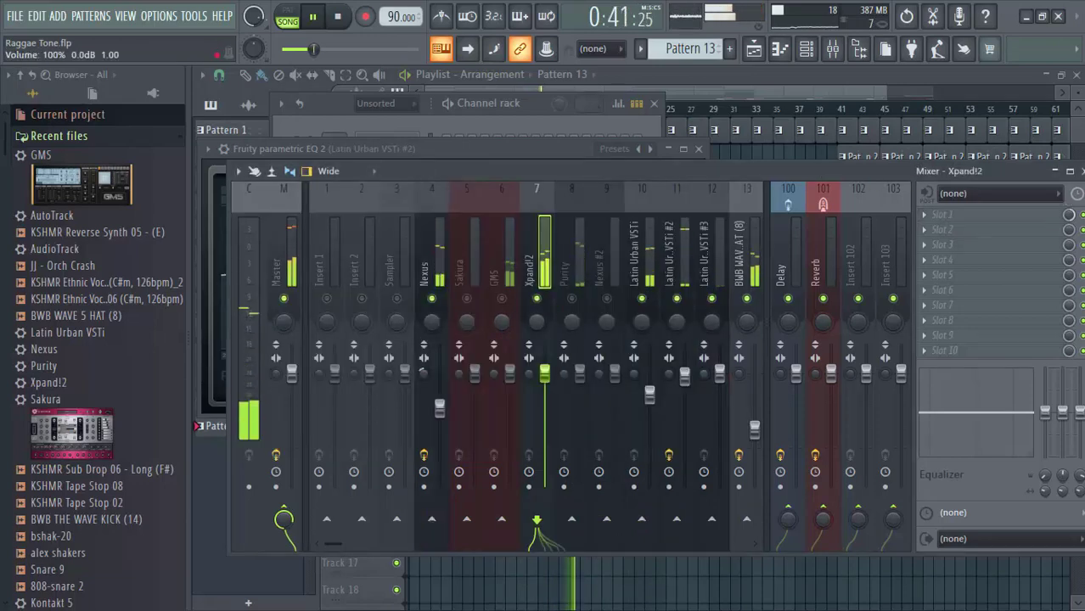
left_click(959, 217)
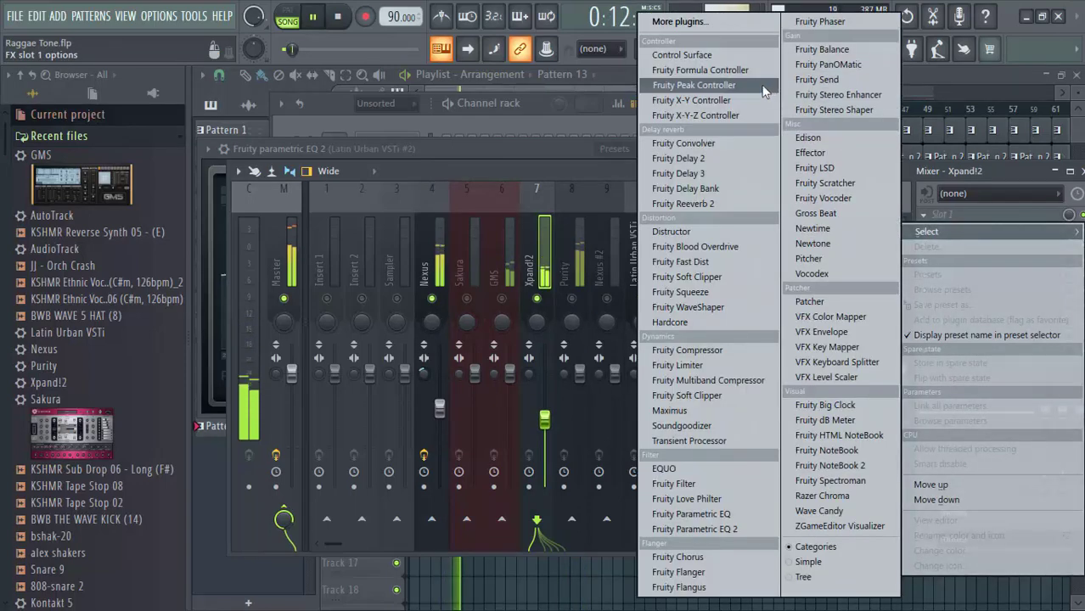
left_click(753, 531)
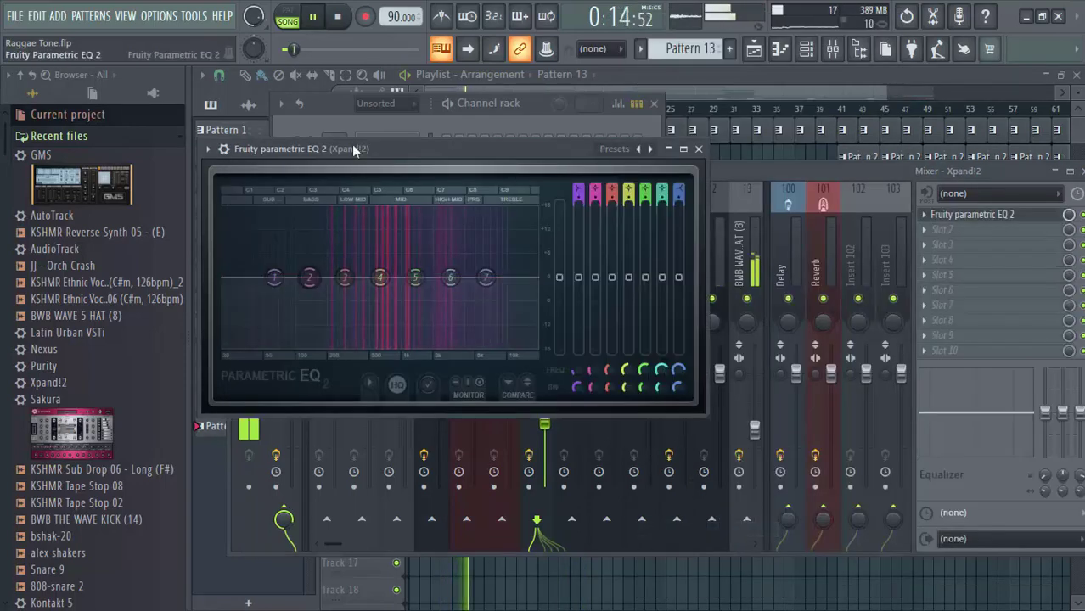
left_click_drag(376, 149, 420, 152)
Cut the Xpand!2 lows with EQ band 1 at Steep 8 order, -18 dB and 159 Hz, and slightly boost the treble range.
right_click(319, 282)
mouse_move(348, 338)
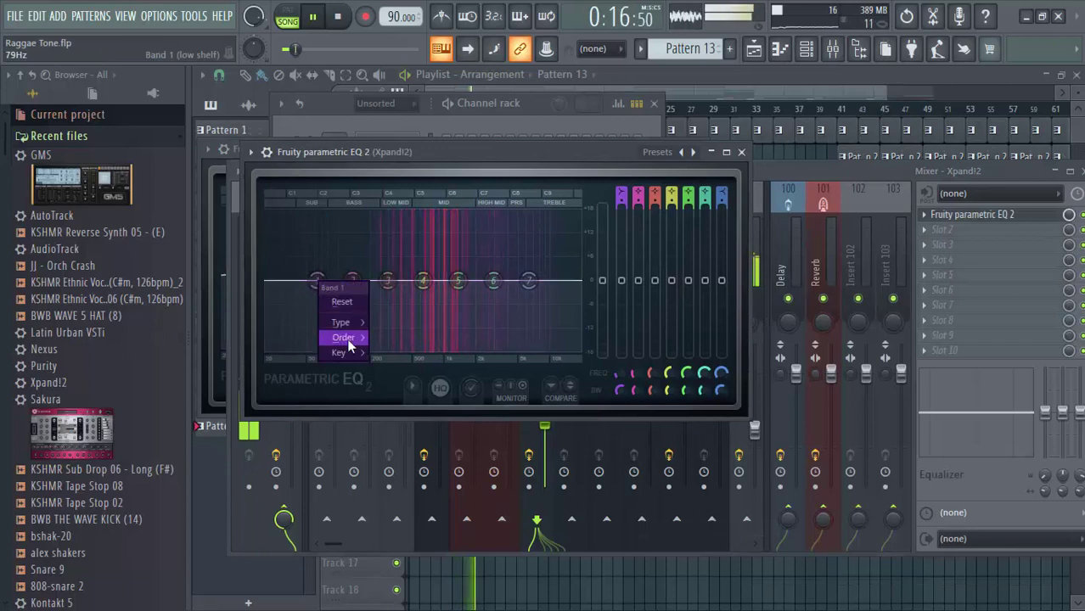
left_click(396, 338)
left_click_drag(317, 280, 359, 348)
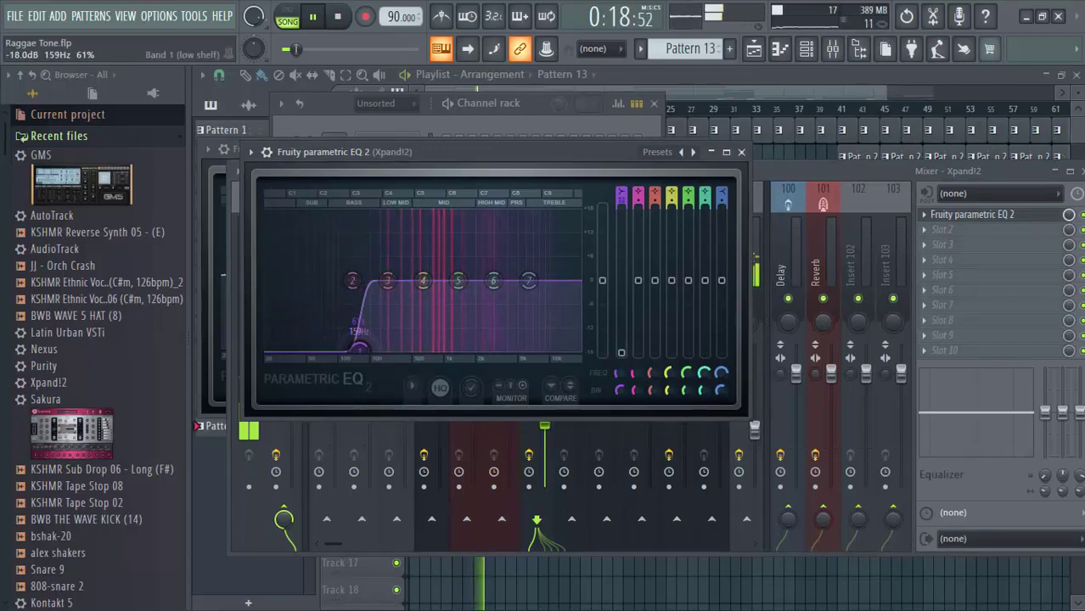
left_click_drag(429, 284, 528, 272)
left_click(911, 188)
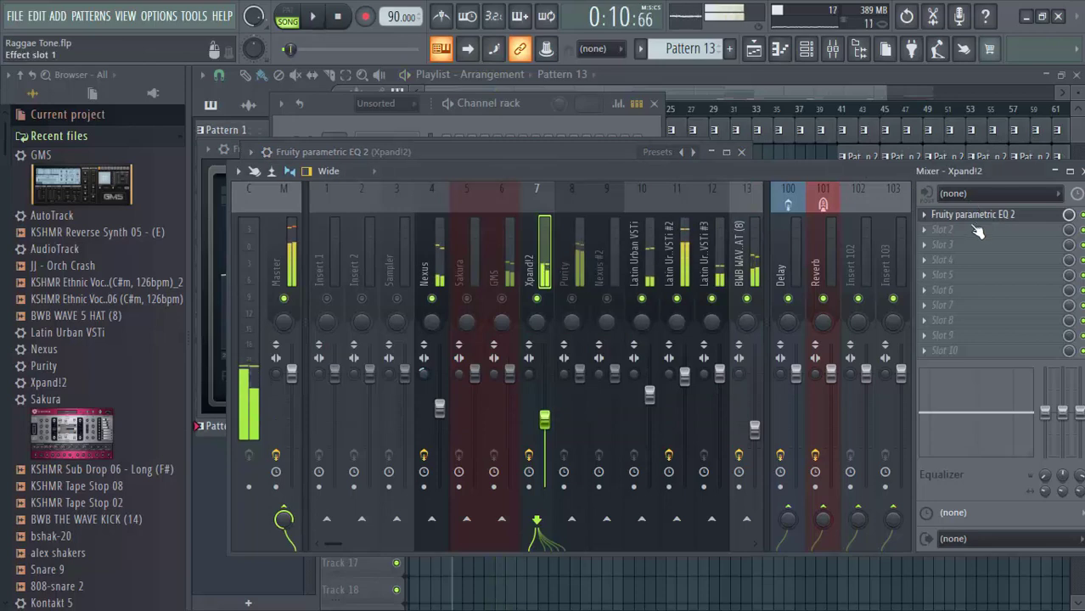
Fill effect slot 2 of the Xpand!2 track with Fruity Stereo Enhancer instead of Fruity Stereo Shaper, using the For strings preset.
left_click(961, 228)
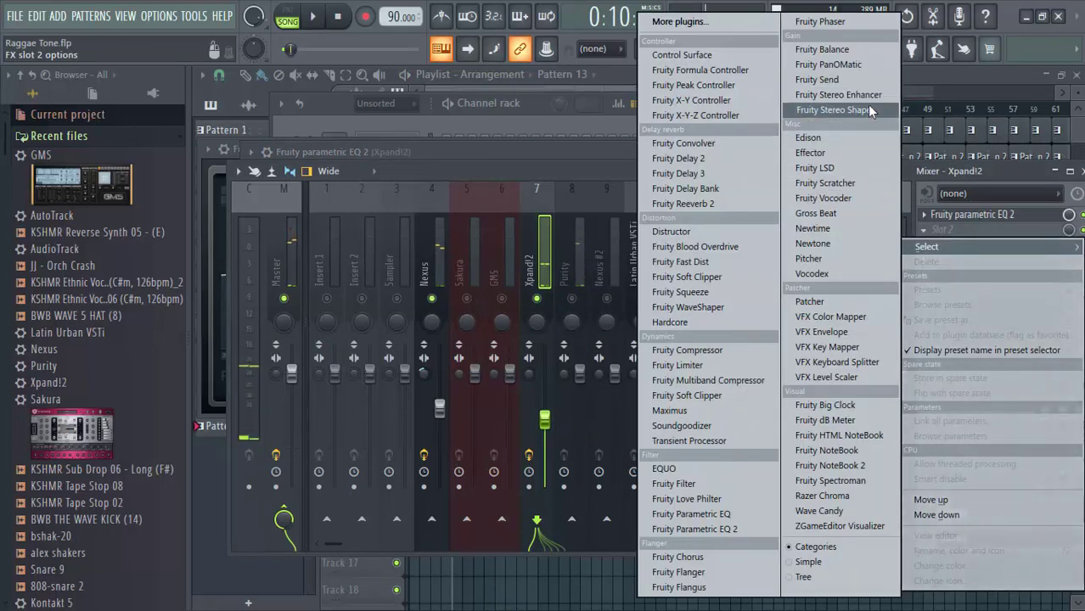
left_click(866, 107)
left_click(929, 233)
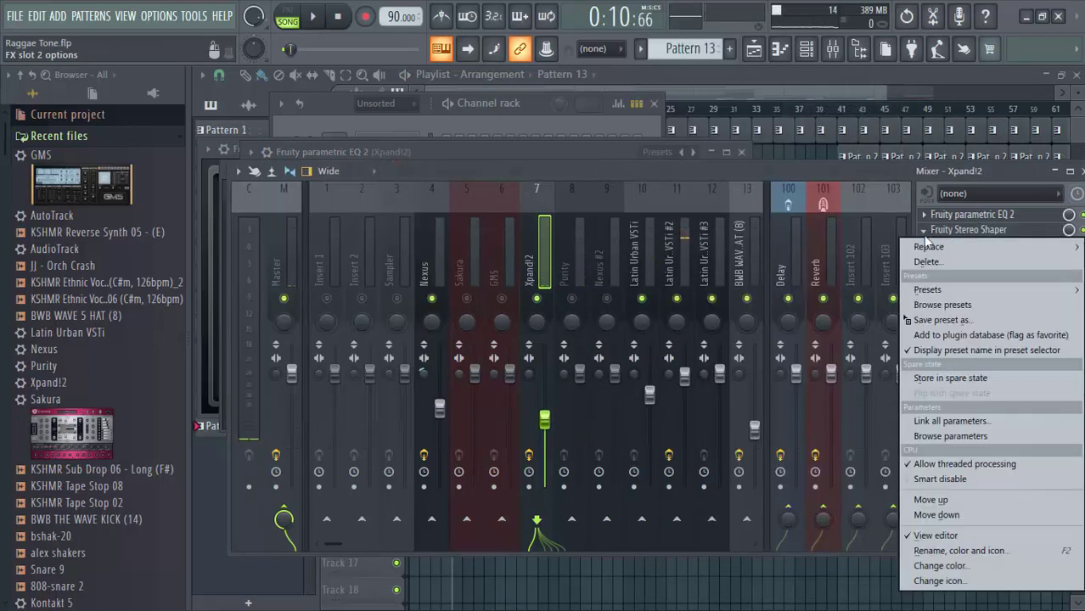
mouse_move(947, 251)
left_click(873, 98)
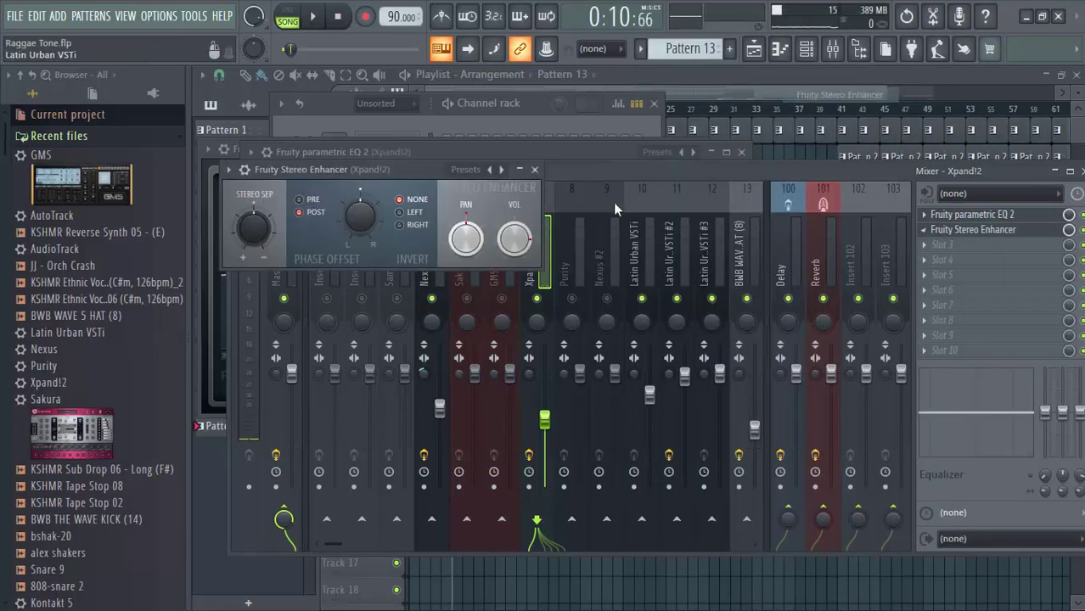
left_click(465, 171)
left_click(520, 205)
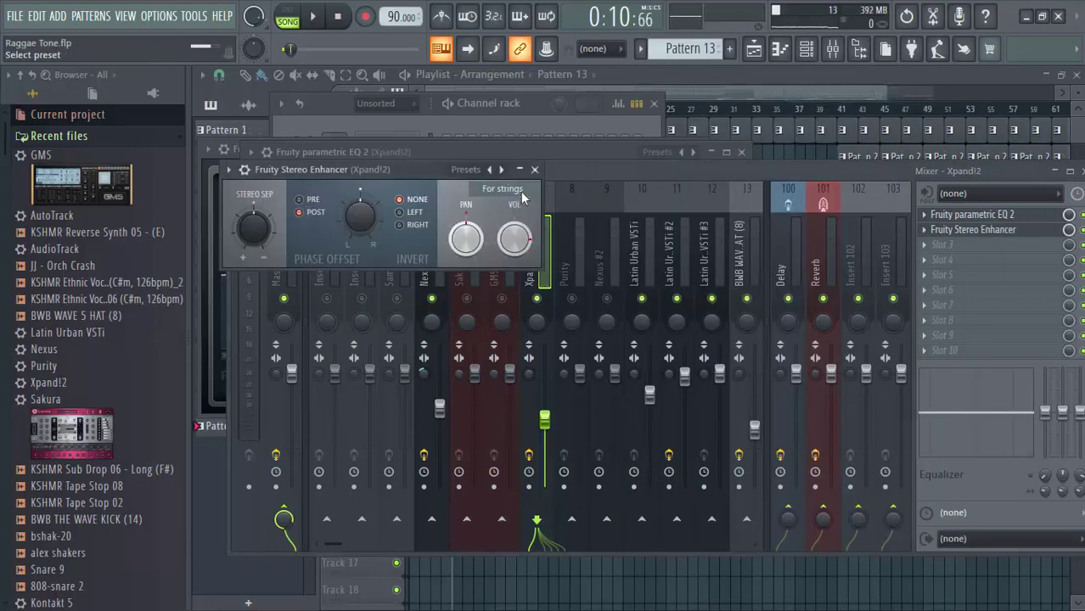
Enable the Purity mixer track during playback and lower its volume slightly.
key("space")
left_click(622, 171)
left_click(574, 299)
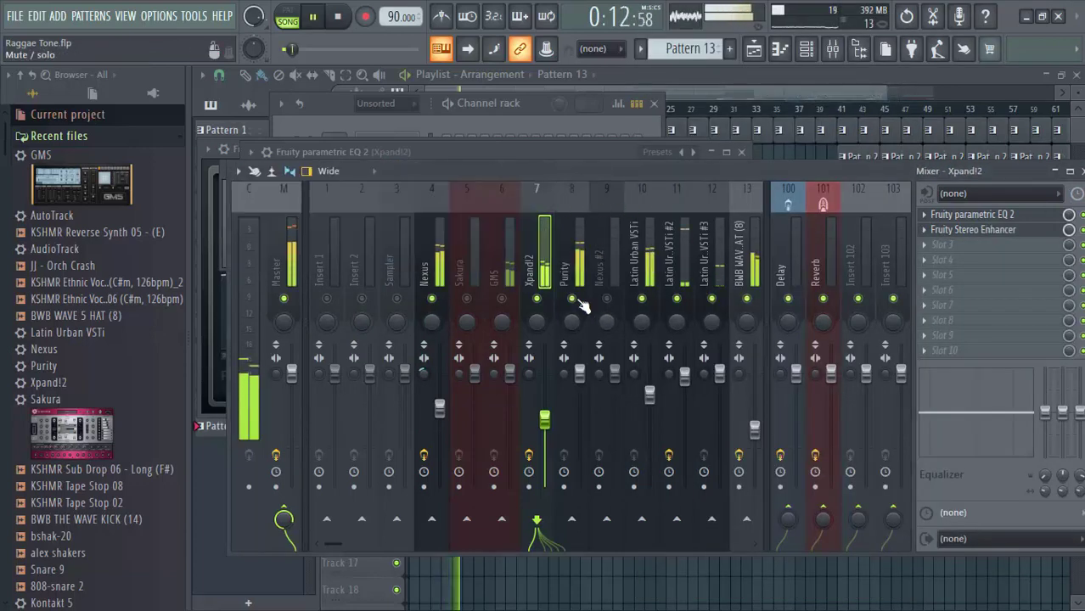
left_click_drag(580, 375, 580, 389)
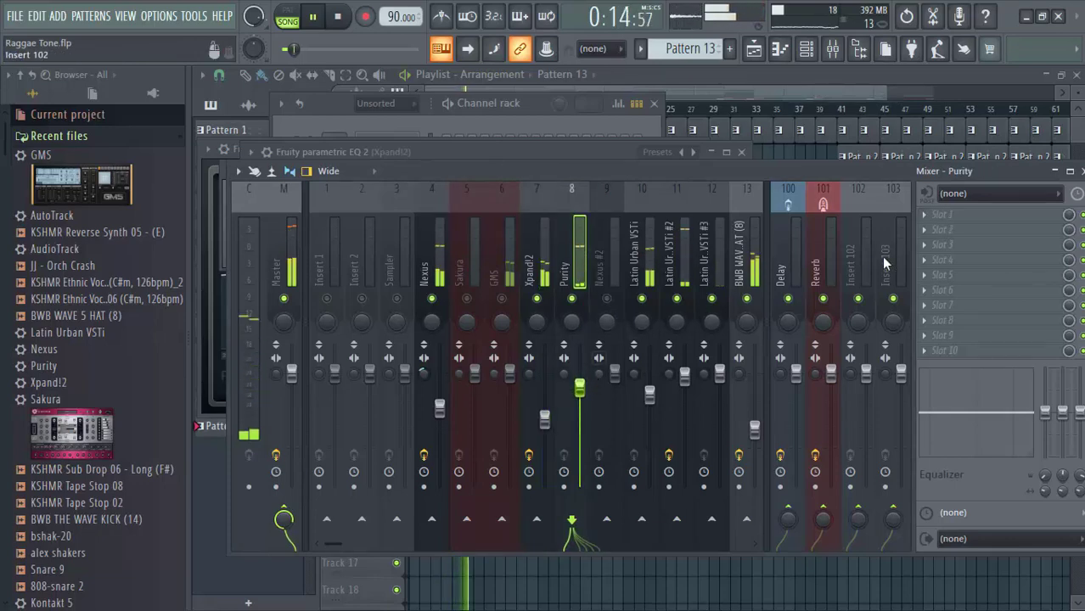
Load Fruity Stereo Shaper on the Purity track and place Fruity Parametric EQ 2 before it in effect slot 1.
left_click(959, 219)
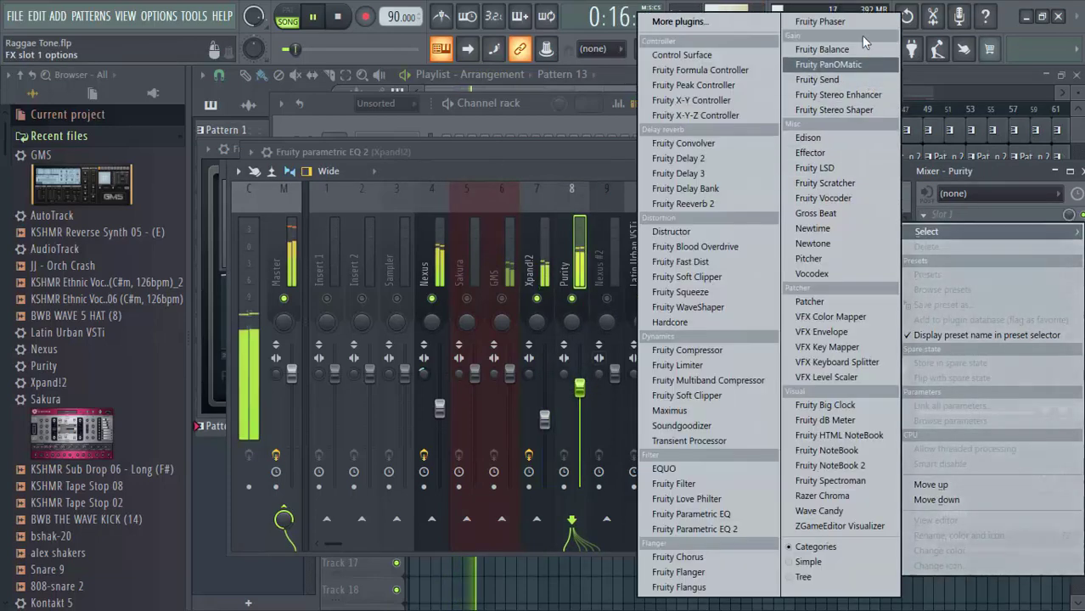
left_click(872, 109)
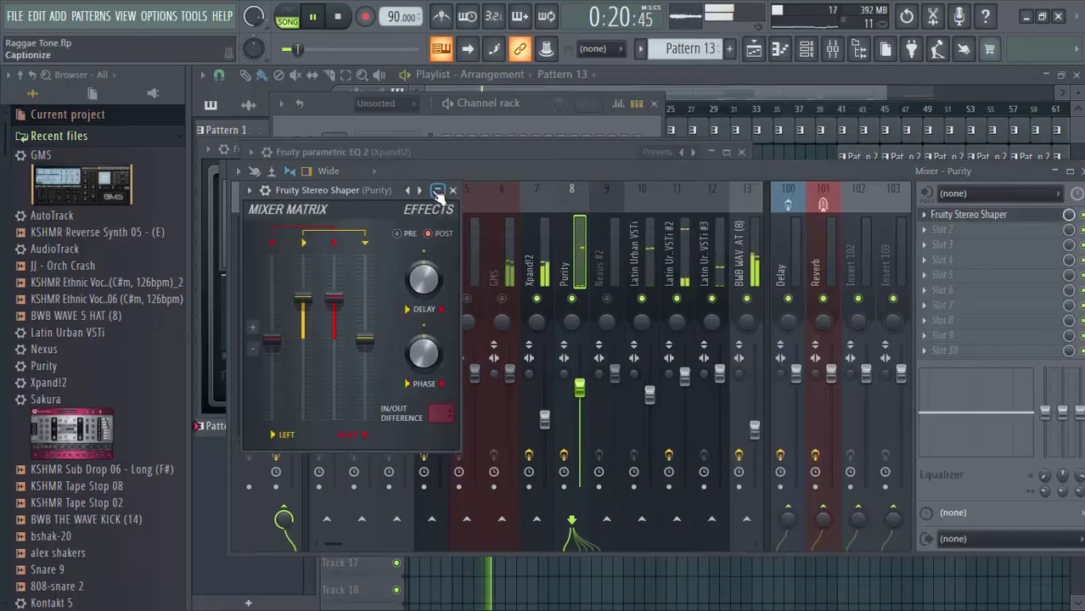
left_click(989, 216)
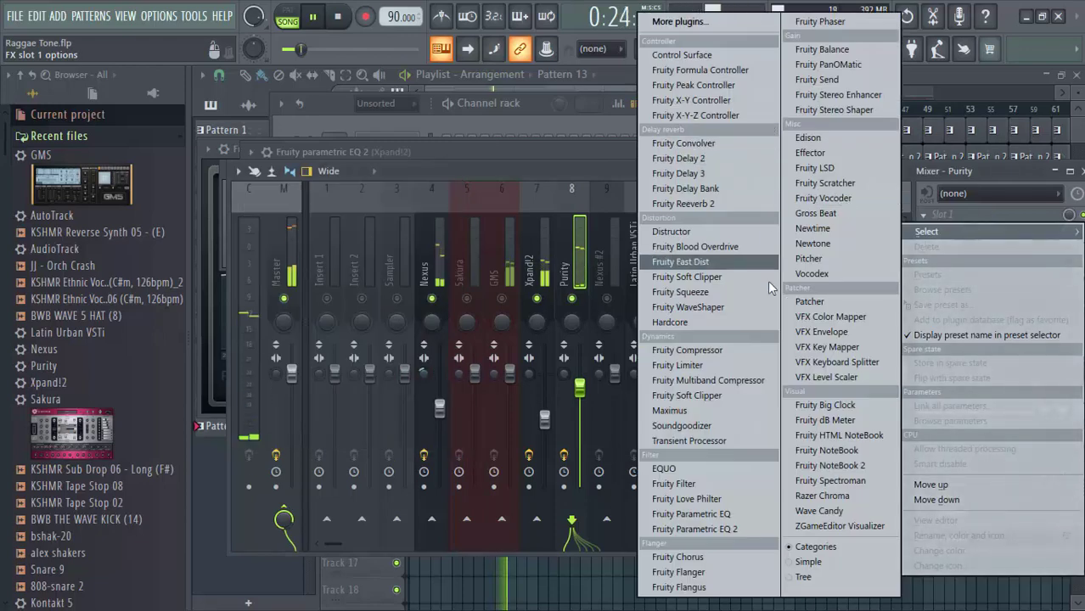
left_click(721, 529)
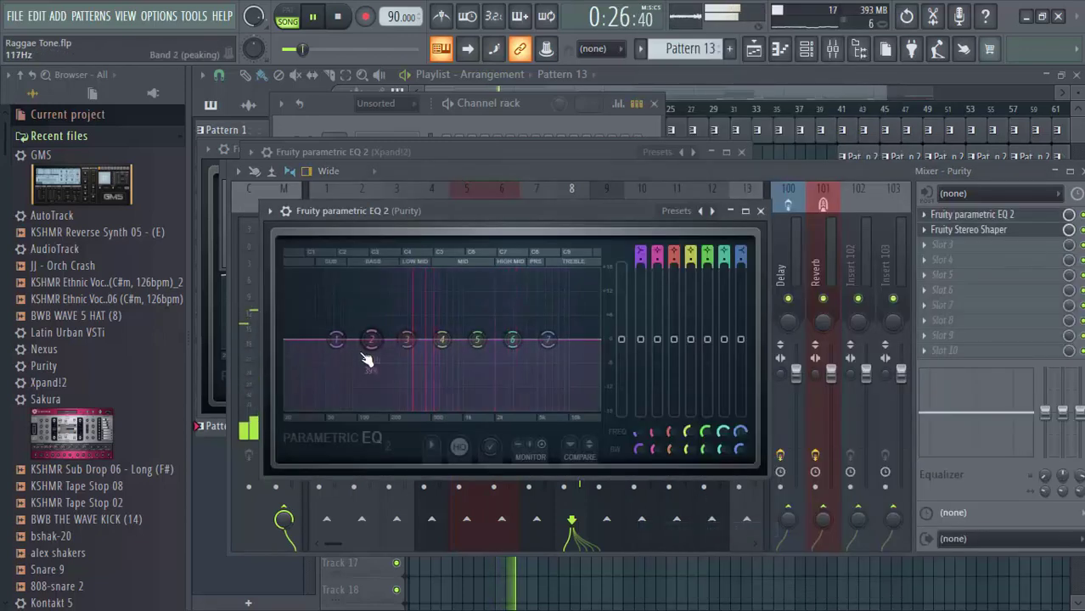
Cut the Purity lows with EQ band 1 at Steep 8 order around 150 Hz, and slightly boost bands 3 and 5.
right_click(336, 340)
left_click(395, 397)
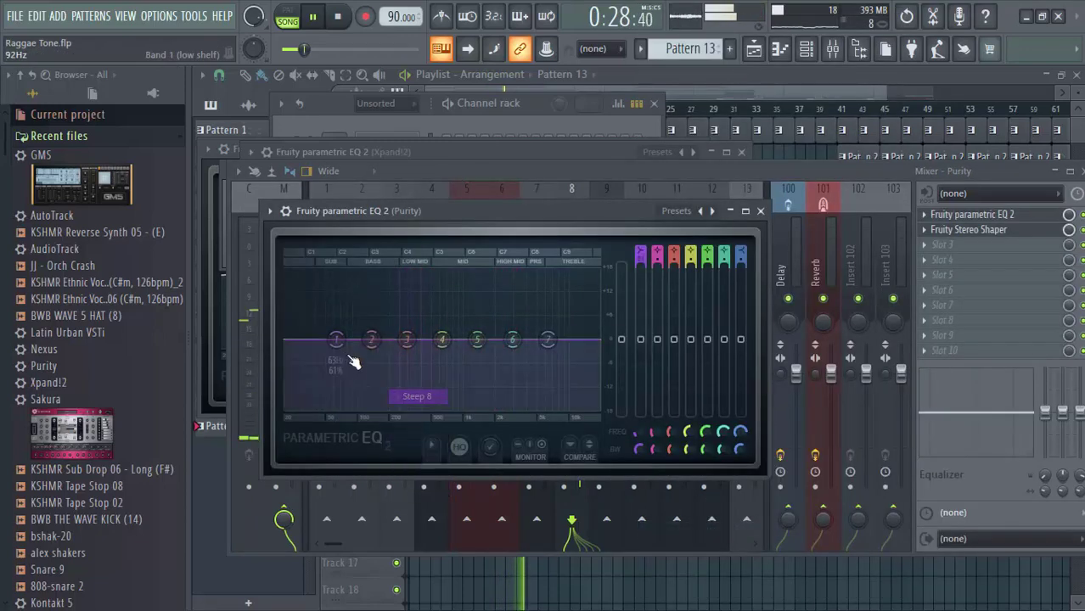
left_click_drag(336, 340, 376, 407)
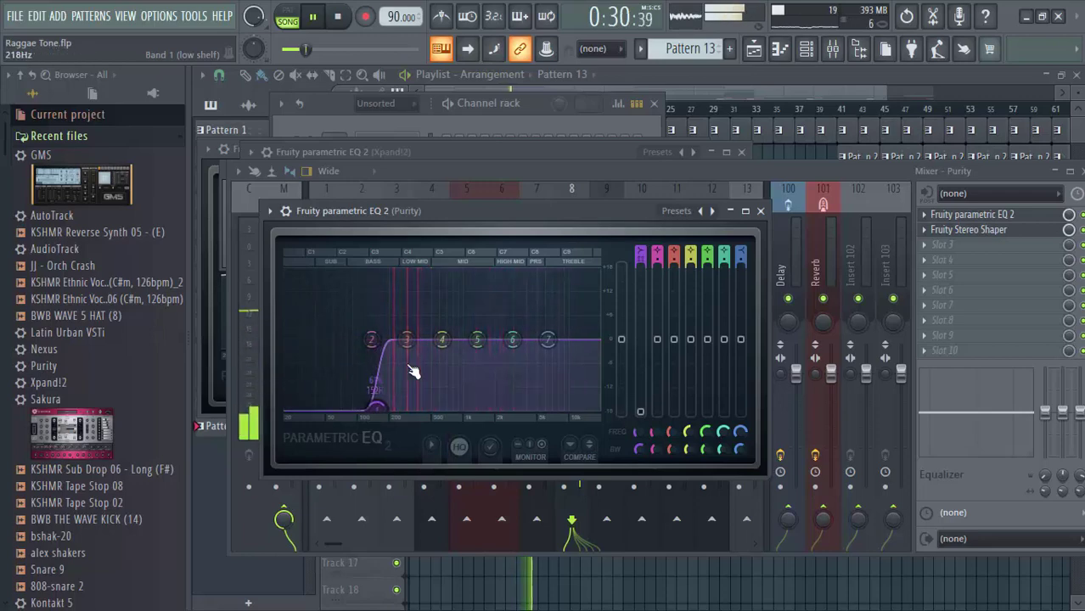
left_click_drag(406, 339, 403, 329)
left_click_drag(477, 339, 486, 334)
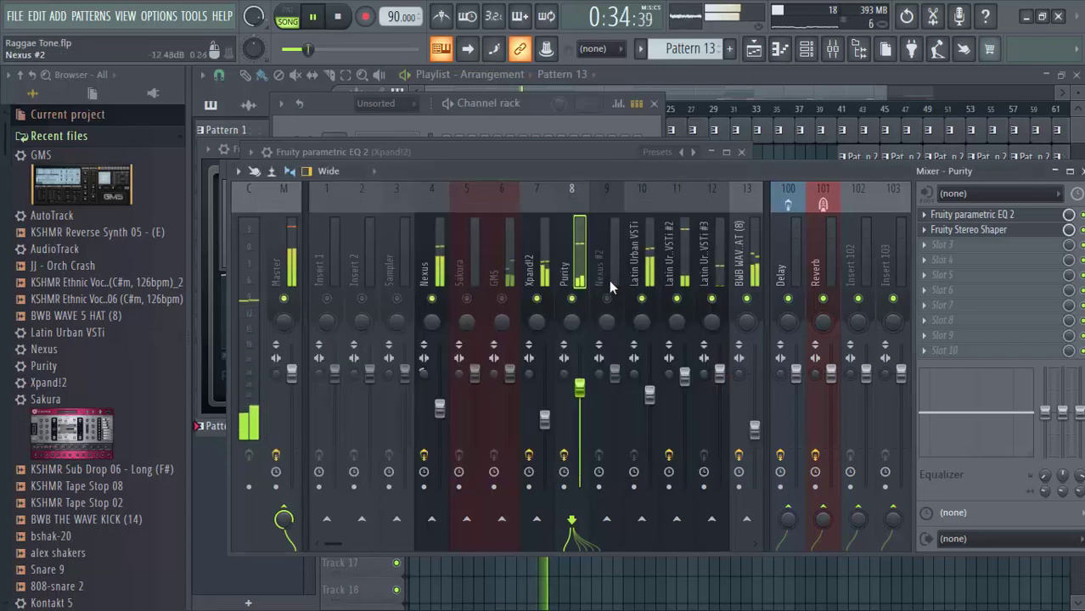
left_click(690, 169)
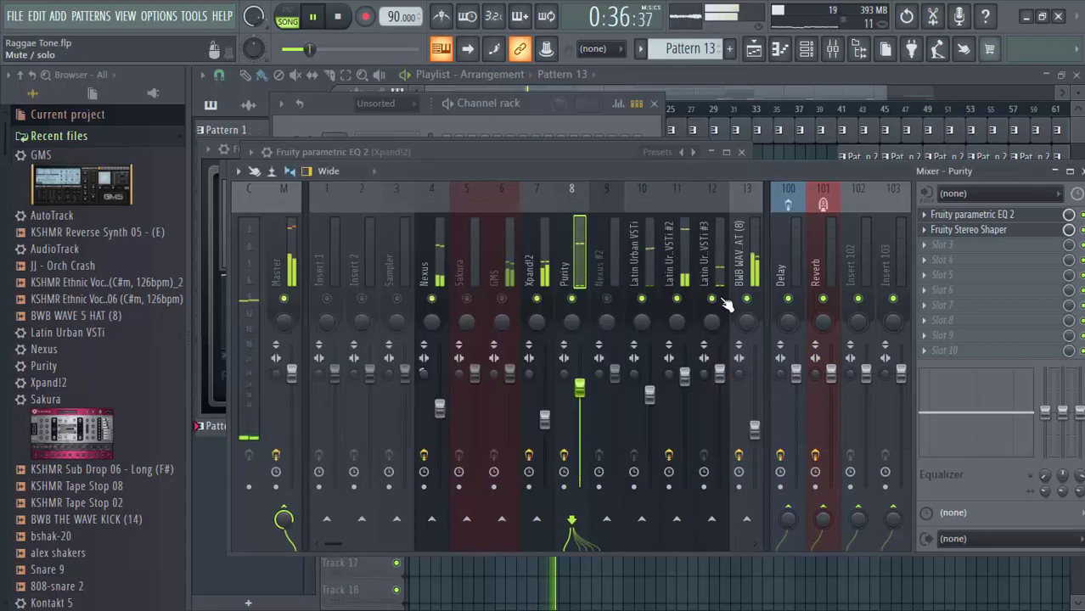
Enable the GMS mixer track and load Fruity Parametric EQ 2 into its effect slot 1.
left_click(504, 301)
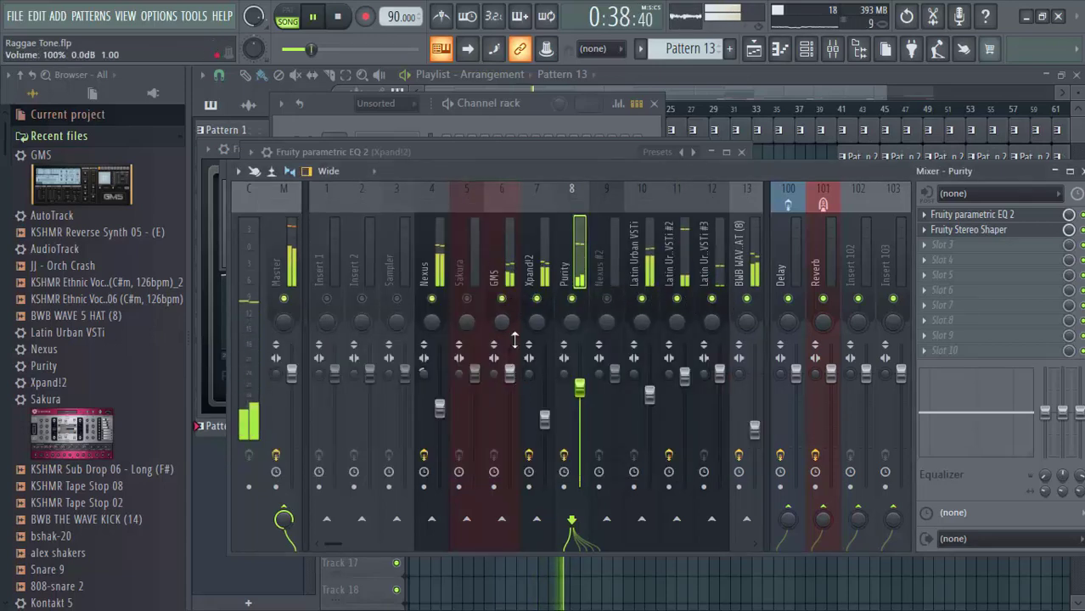
left_click(511, 258)
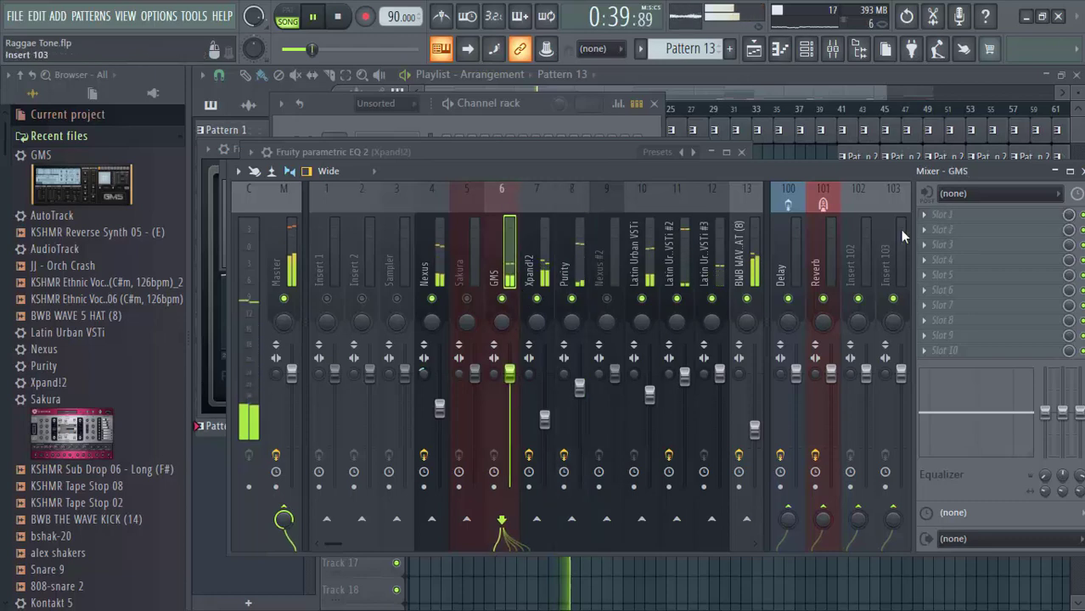
left_click(971, 217)
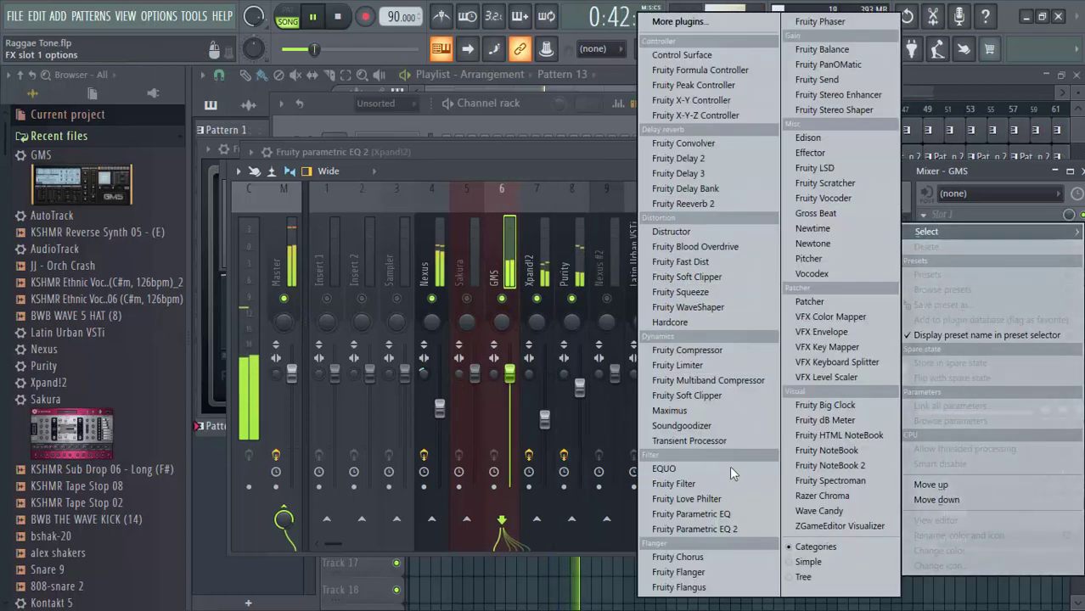
left_click(733, 530)
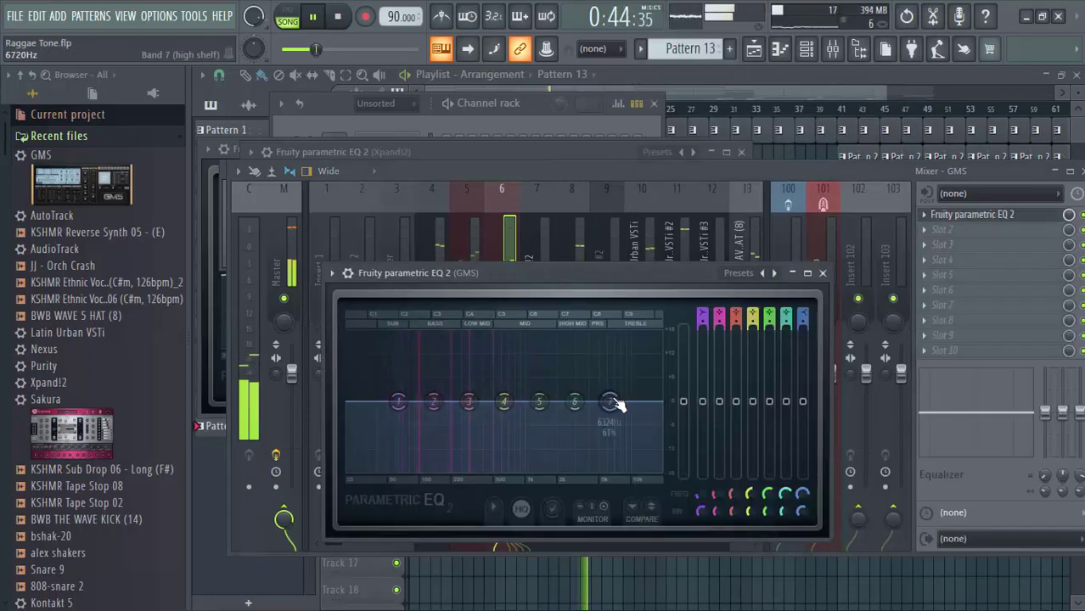
Shape the GMS EQ with a steep high cut on band 7, a 2.0 dB boost on band 2 near 100 Hz, and a slight band 3 boost.
right_click(611, 402)
left_click(667, 463)
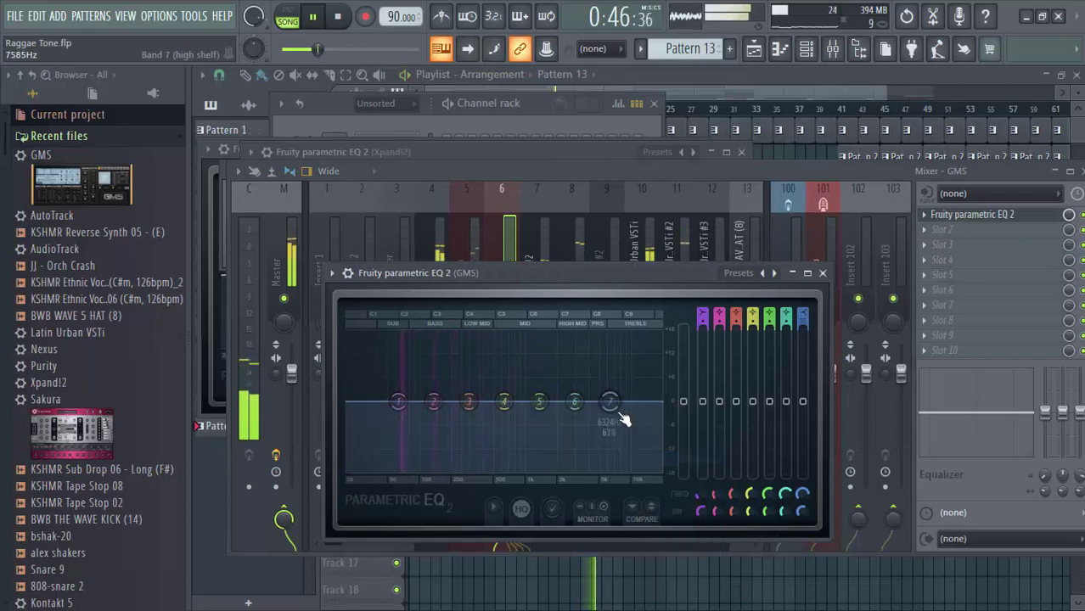
left_click_drag(623, 420, 554, 469)
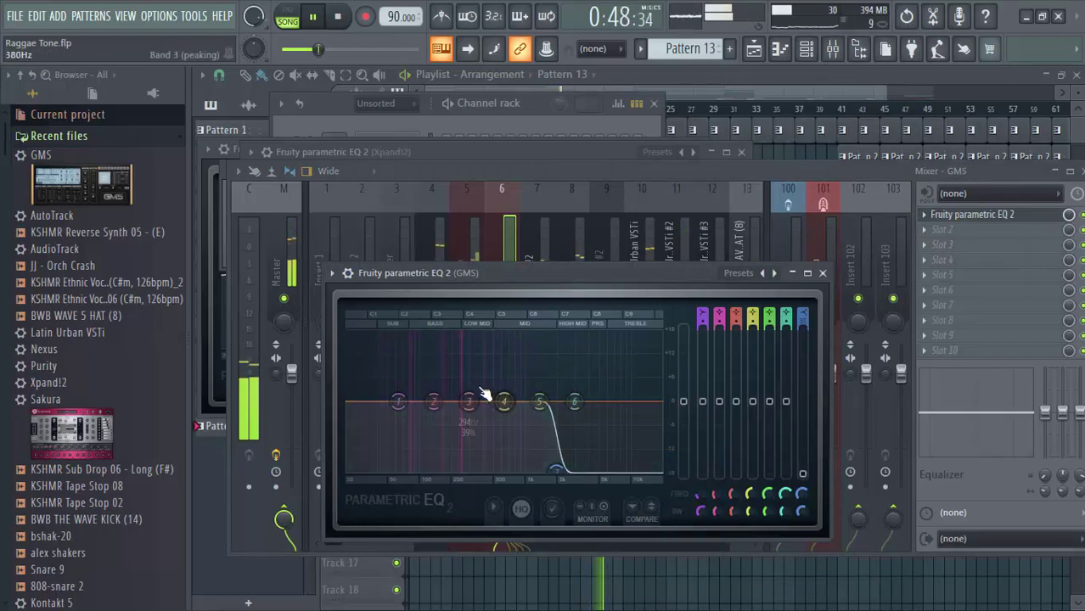
left_click_drag(469, 401, 460, 394)
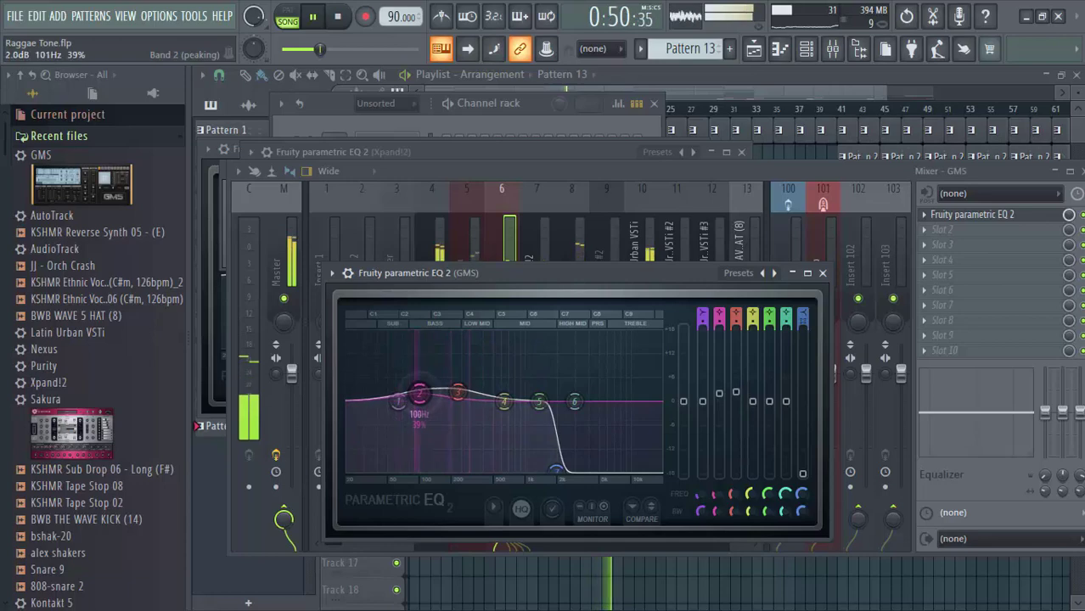
left_click(747, 174)
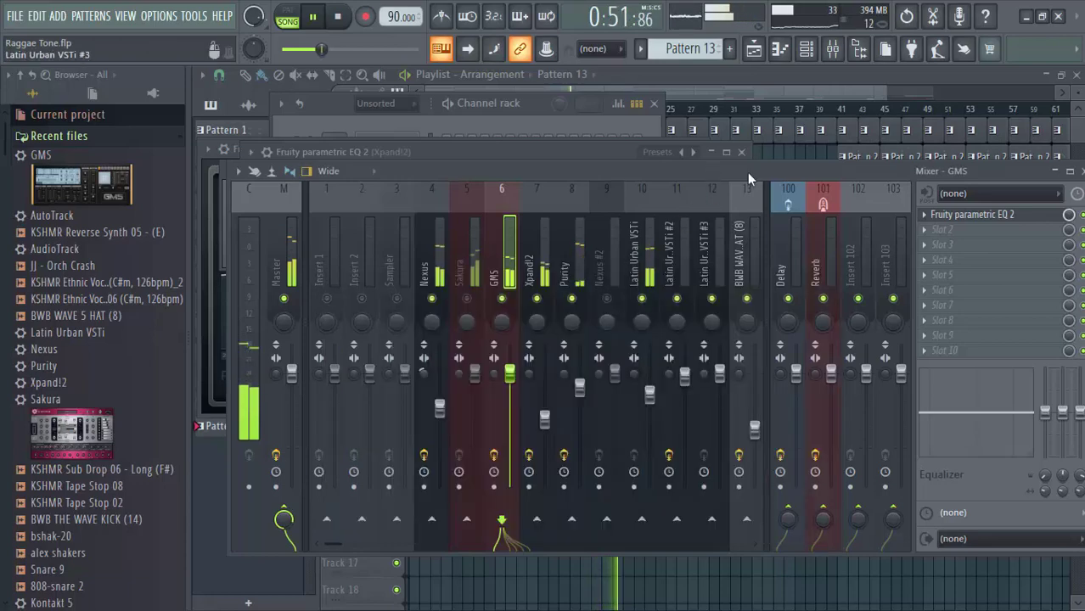
Load Soundgoodizer into effect slot 2 of the GMS track and restart playback to hear it.
left_click(966, 229)
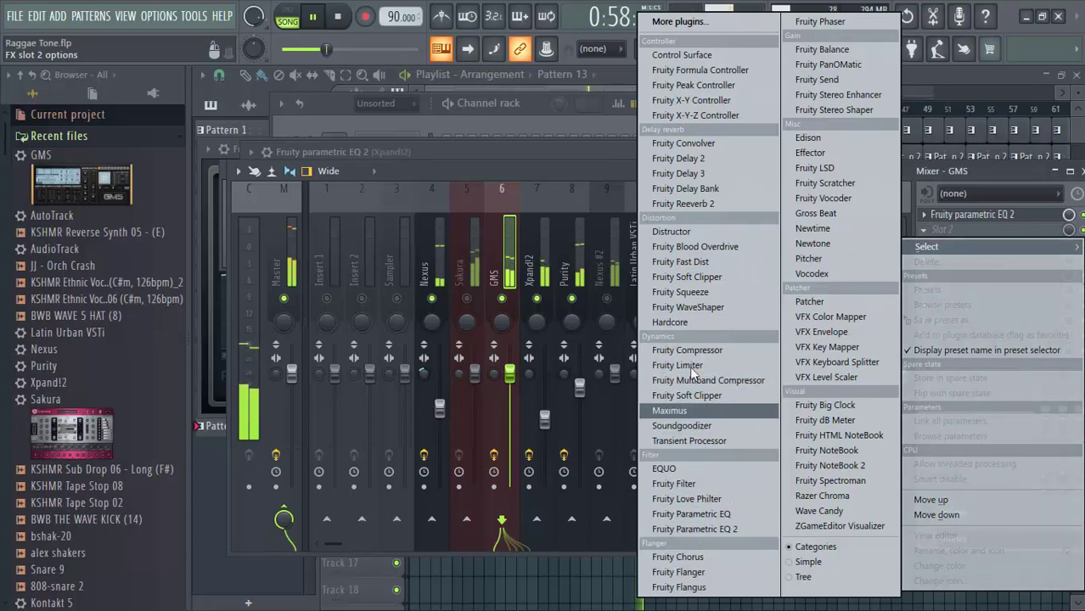
left_click(570, 178)
key("space")
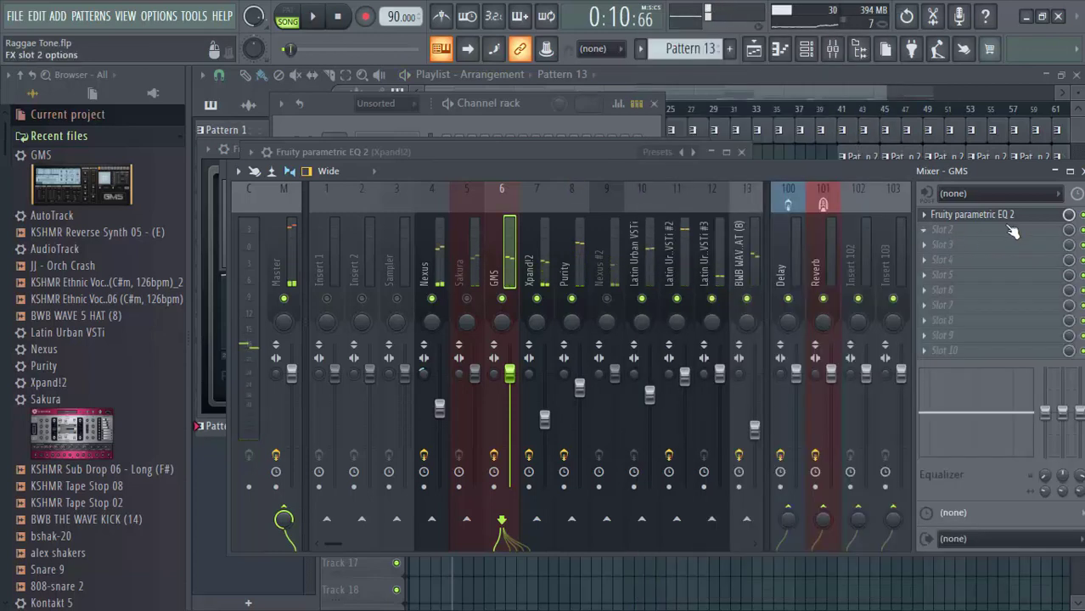
left_click(935, 225)
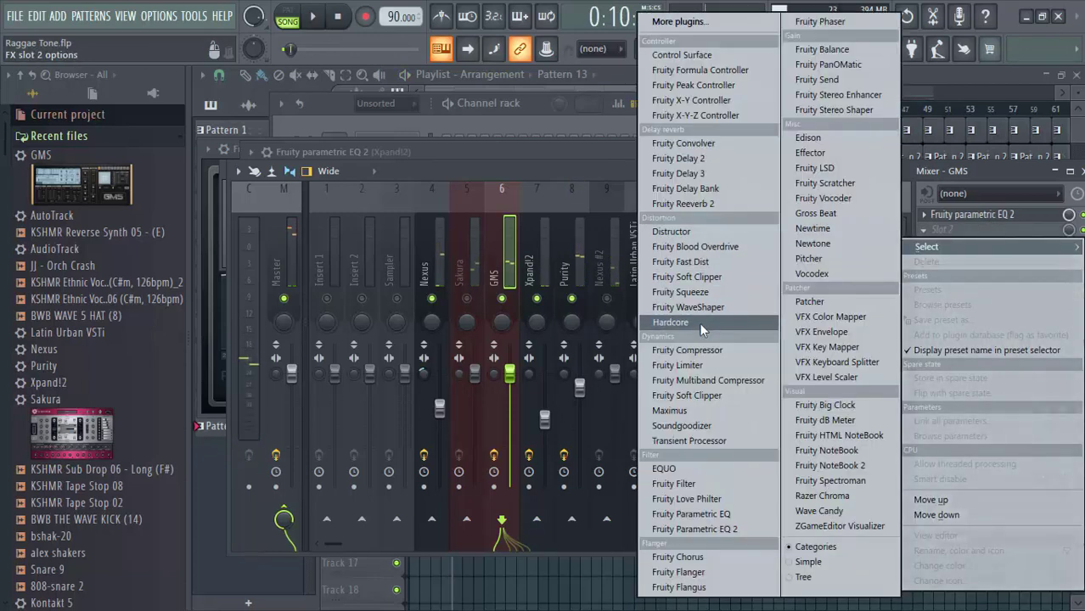
left_click(700, 426)
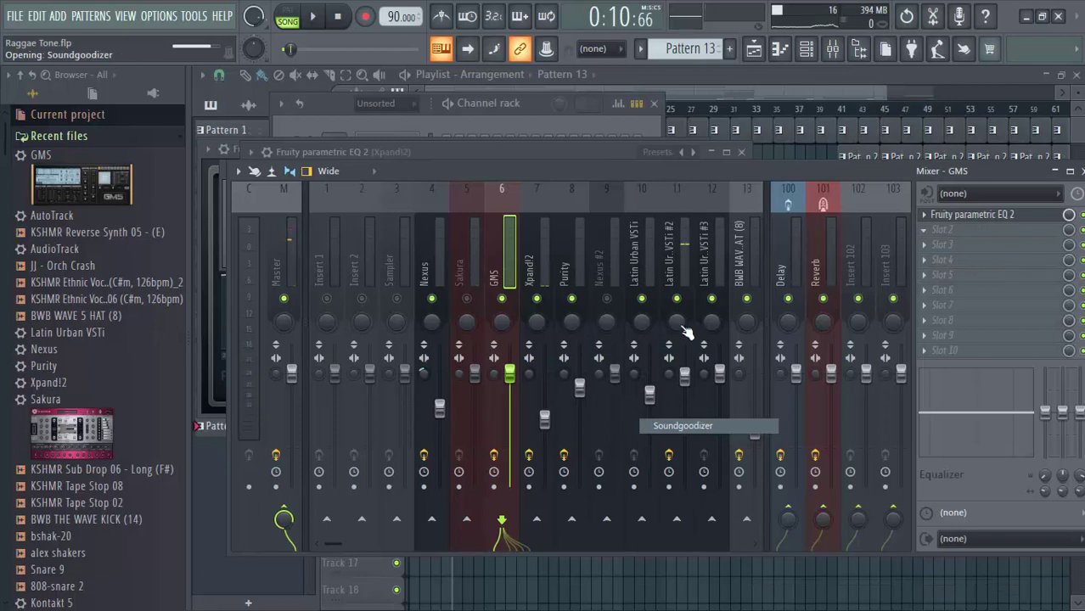
key("space")
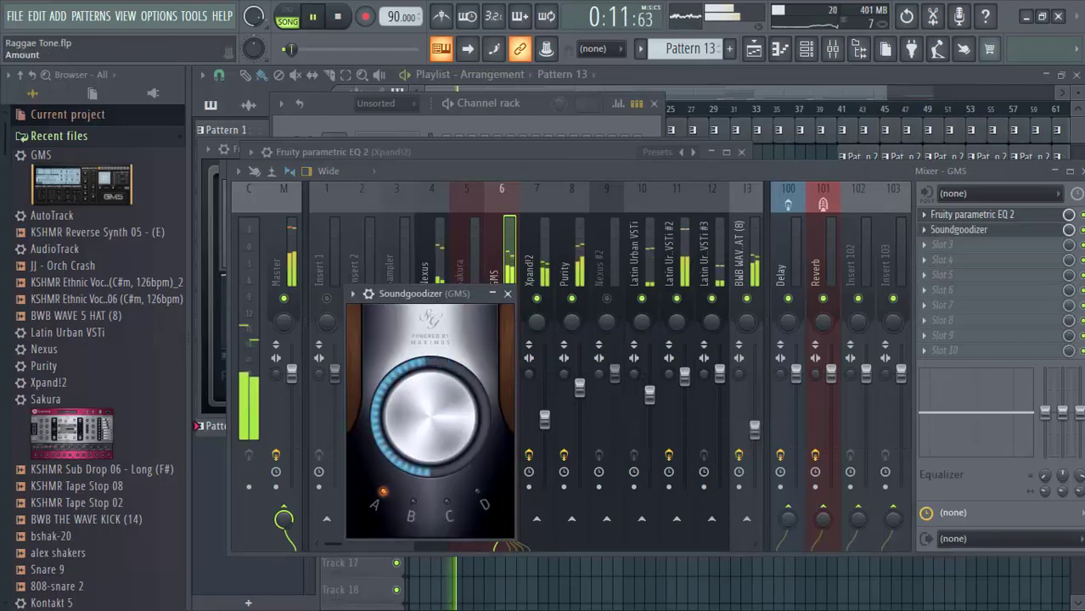
Compare the Soundgoodizer modes on the GMS track, reduce the amount slightly and settle on mode D.
left_click(448, 512)
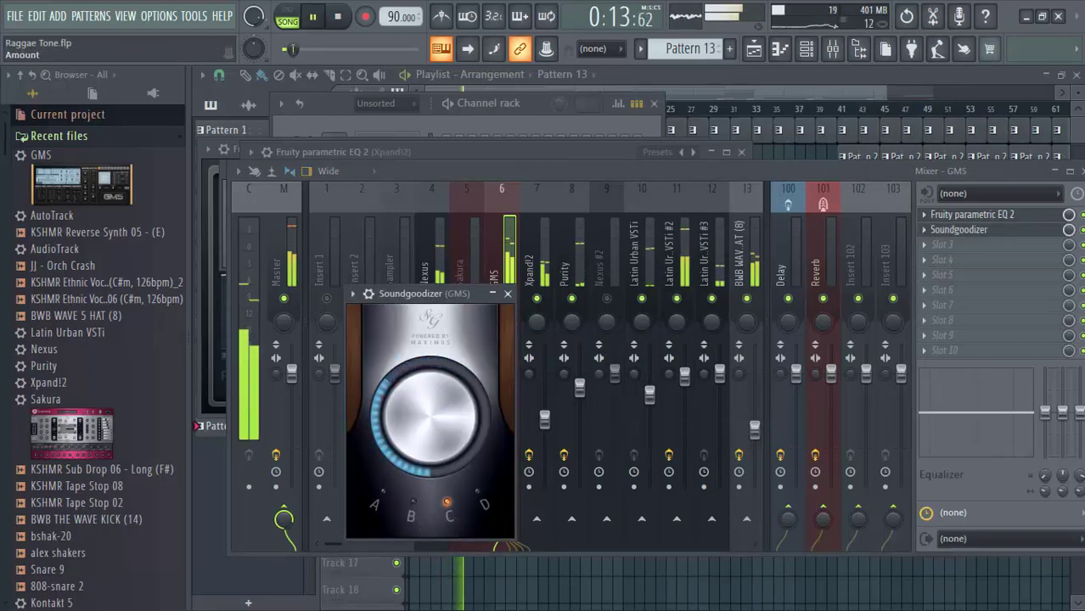
left_click(412, 507)
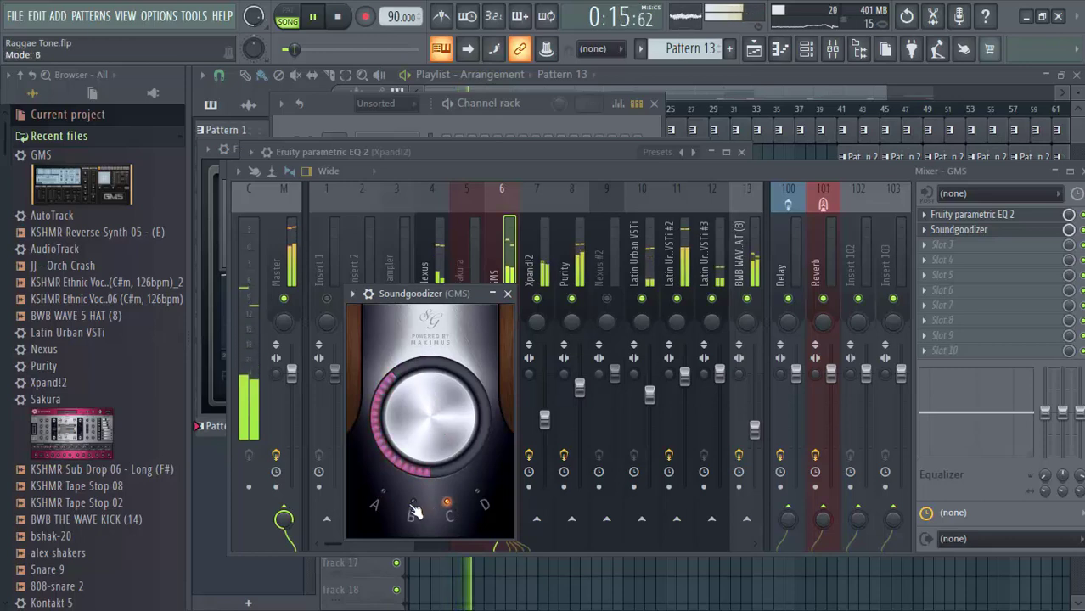
left_click(446, 506)
left_click(481, 497)
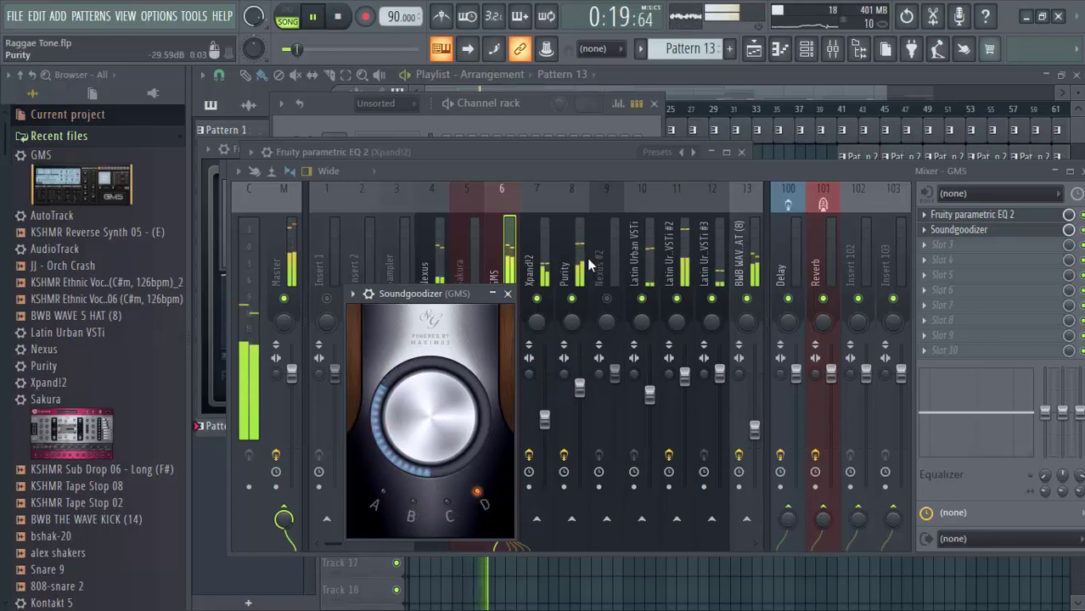
left_click(577, 166)
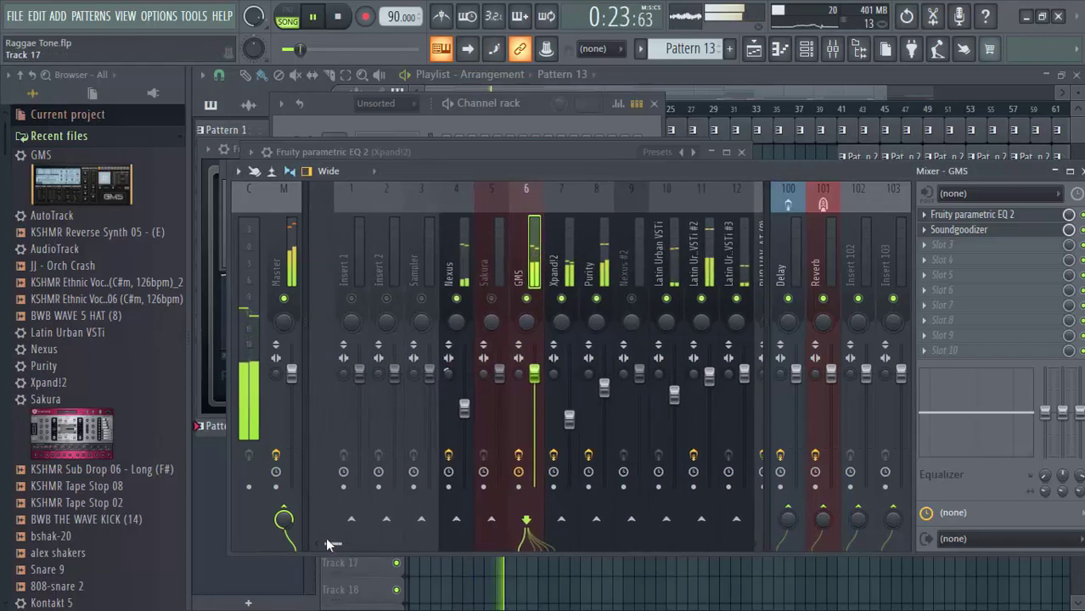
Reveal the higher-numbered mixer tracks, and move song playback to bar 21 in the playlist.
left_click_drag(327, 543, 360, 537)
left_click(573, 594)
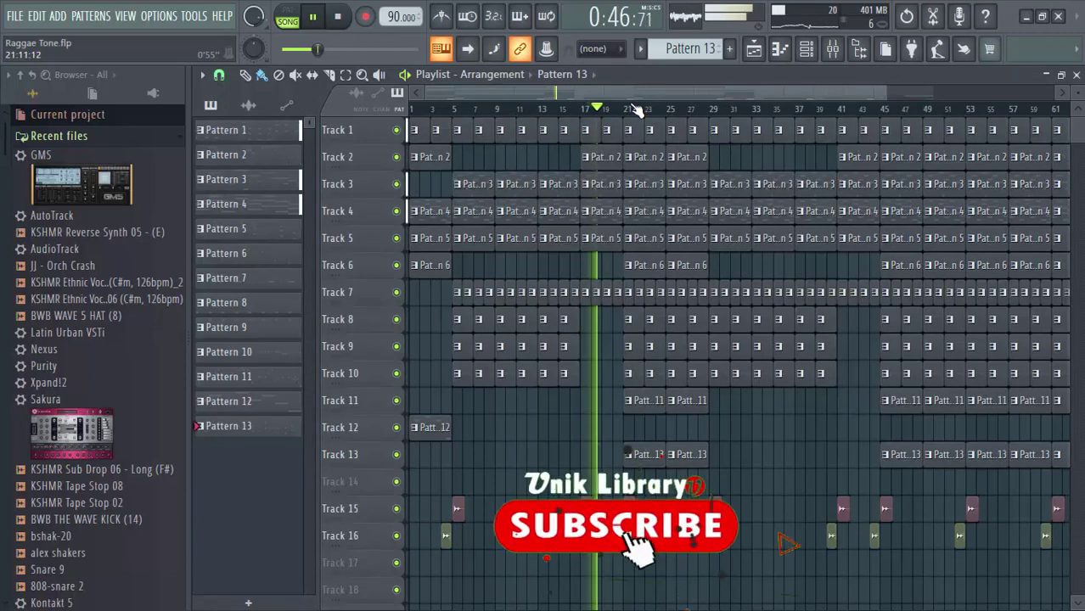
left_click(636, 109)
left_click(625, 108)
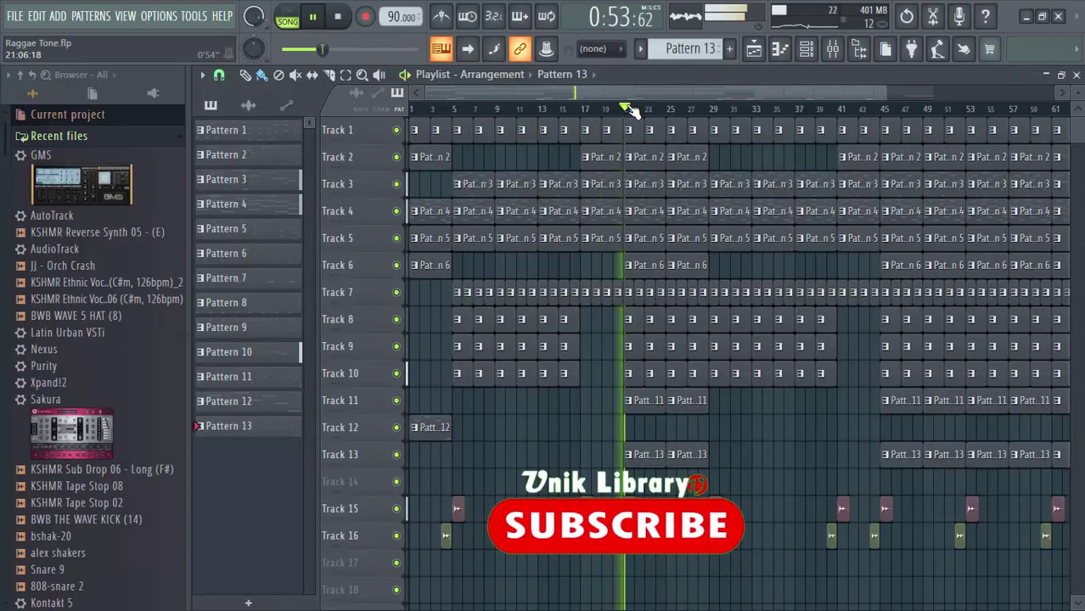
Enable the GMS #3 mixer track, set its volume to 82%, and load Fruity Parametric EQ 2 into effect slot 1.
left_click(836, 53)
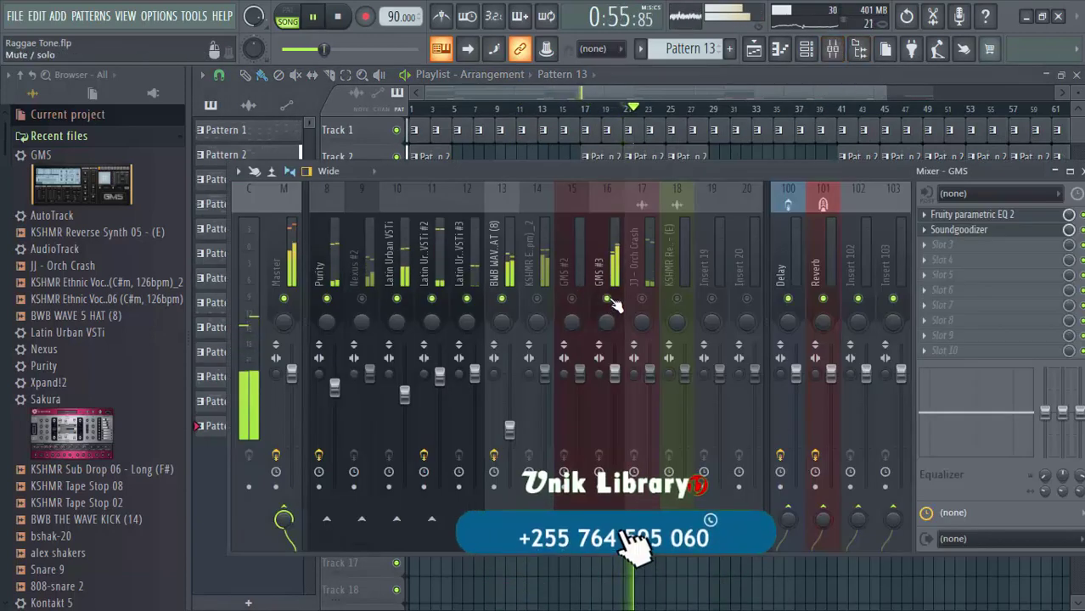
left_click_drag(615, 373, 614, 392)
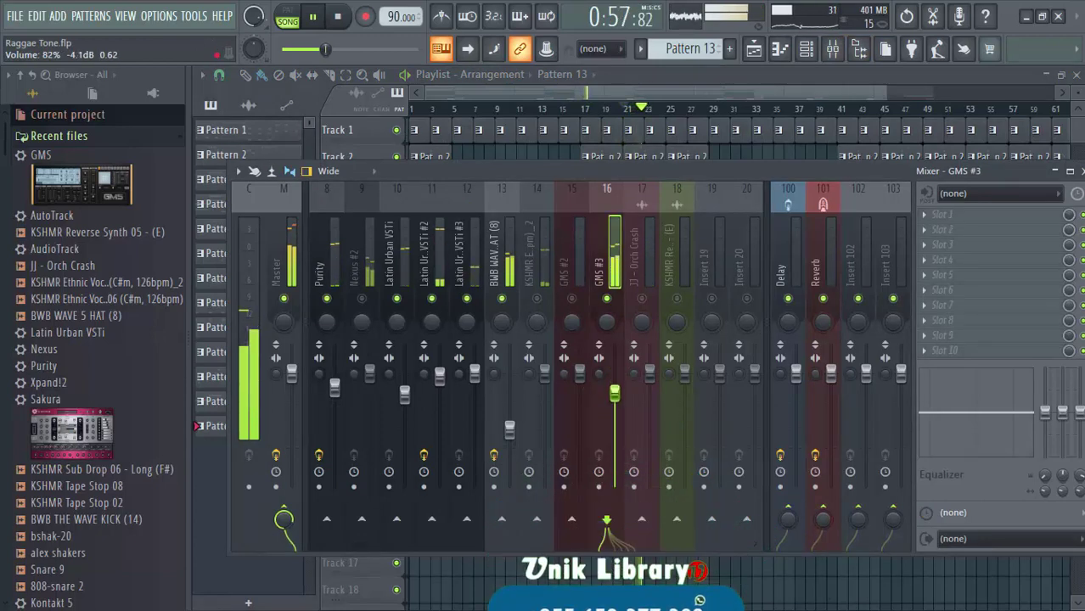
left_click(964, 220)
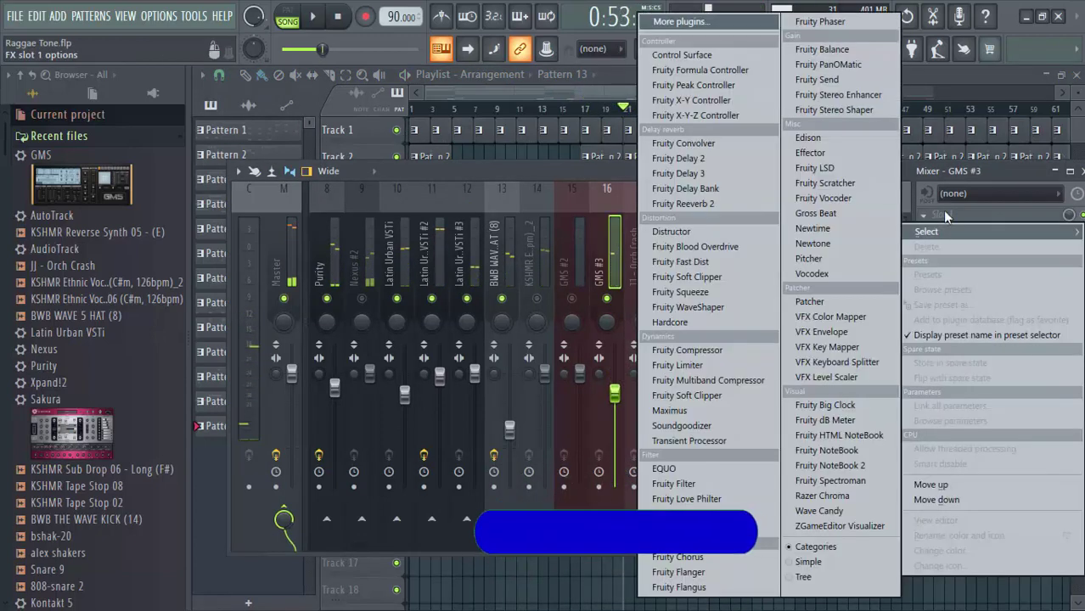
left_click(679, 528)
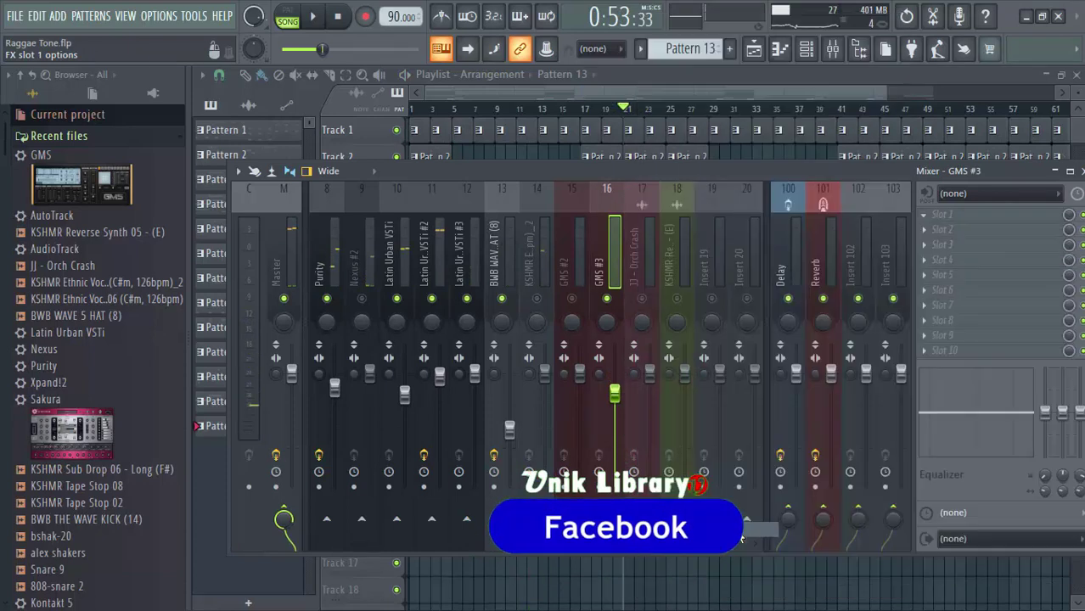
Cut the GMS #3 lows with a steep band 1 at about 160 Hz and boost the highs with band 7.
right_click(315, 320)
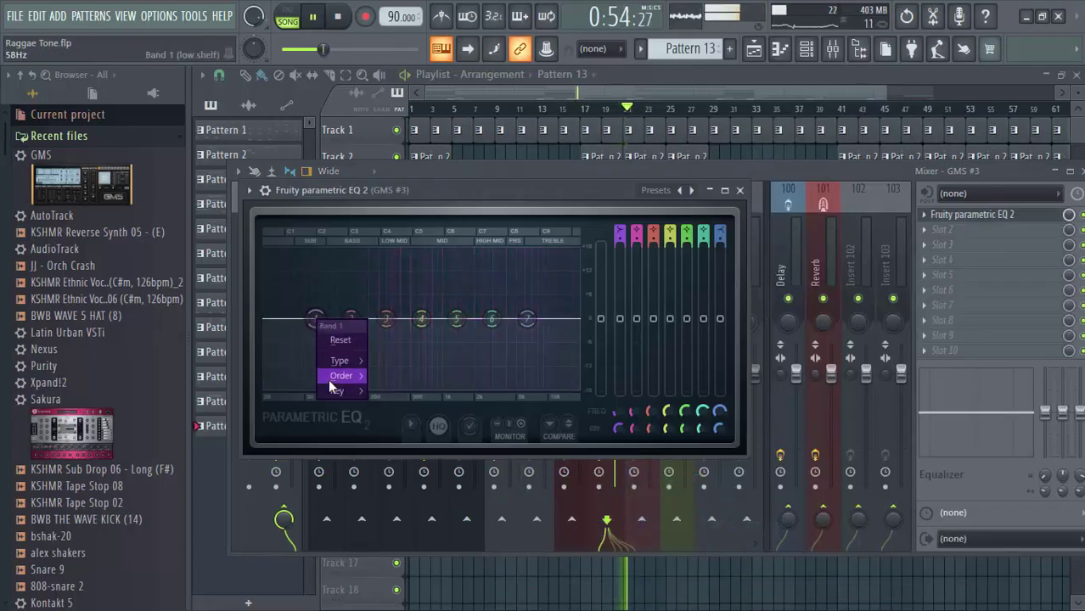
left_click(376, 375)
left_click_drag(315, 320, 353, 387)
left_click_drag(526, 318, 485, 295)
left_click_drag(353, 388, 362, 388)
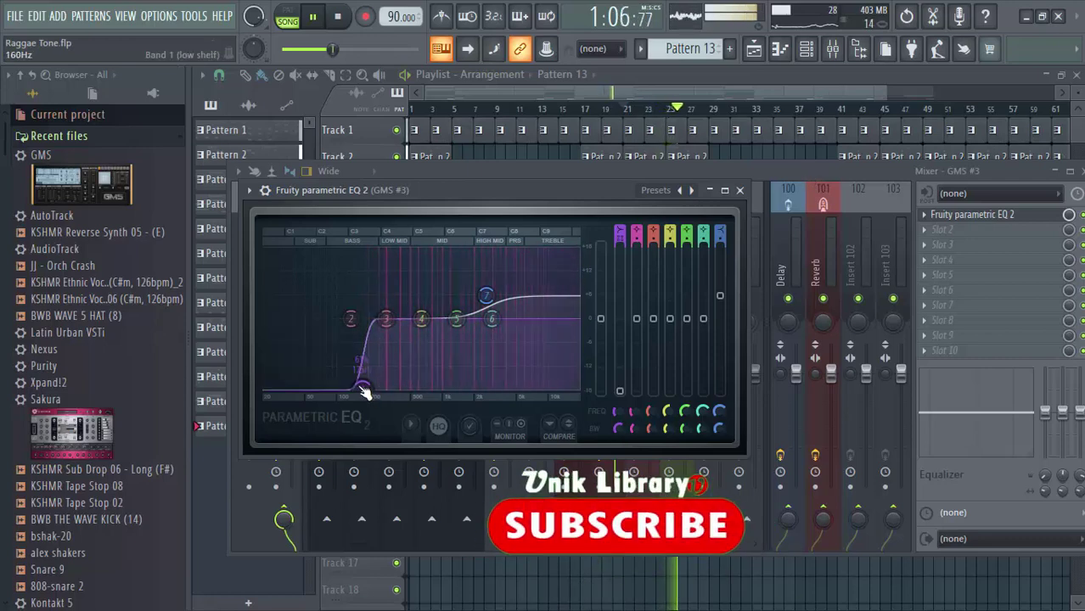
Load Fruity Stereo Shaper into effect slot 2 of the GMS #3 mixer track and audition it in the song.
key("space")
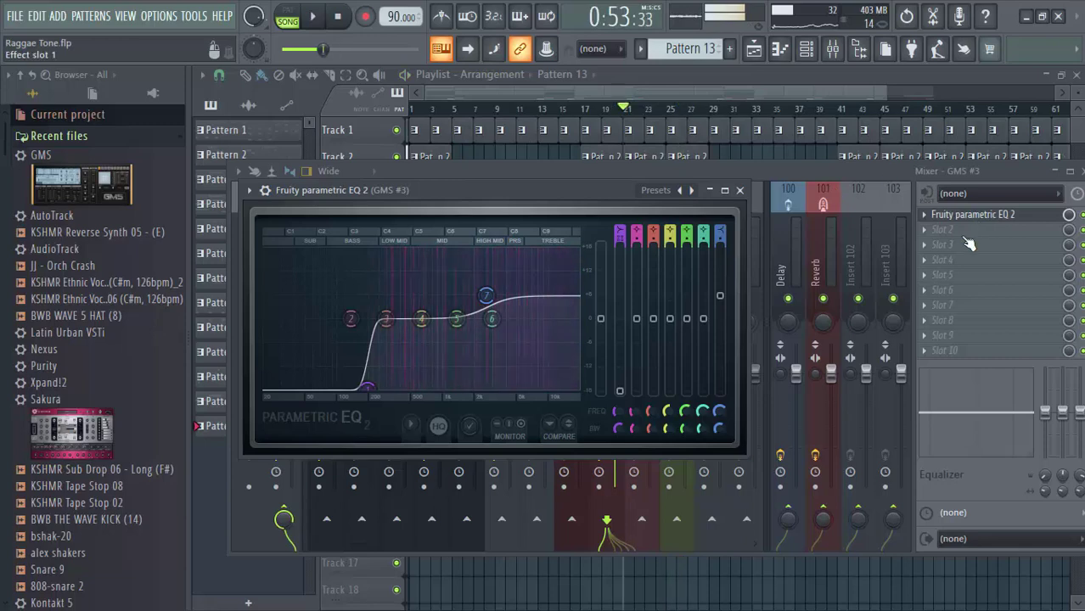
left_click(966, 236)
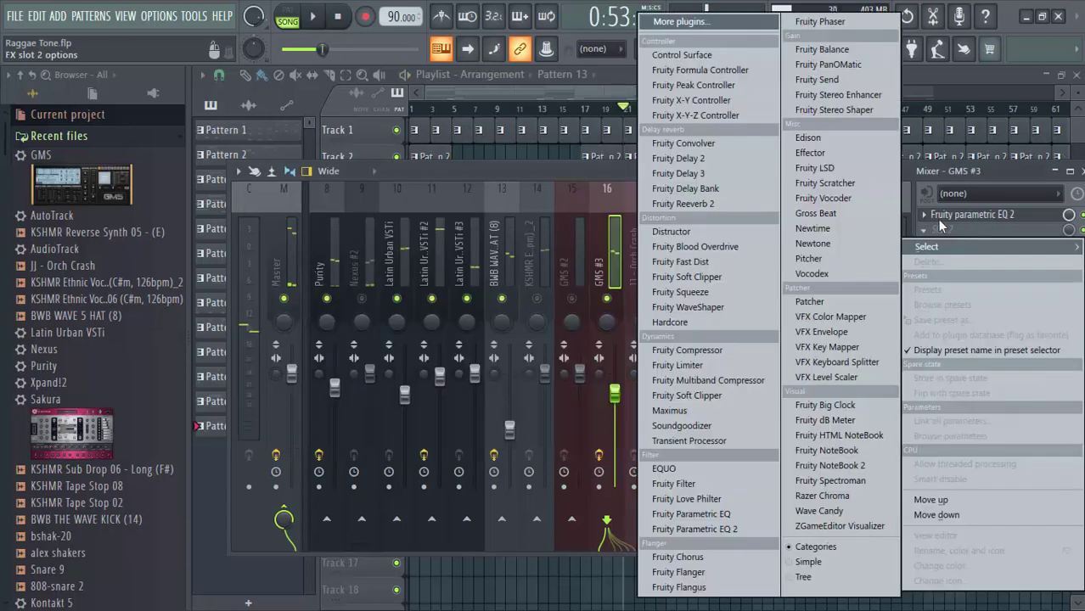
left_click(870, 102)
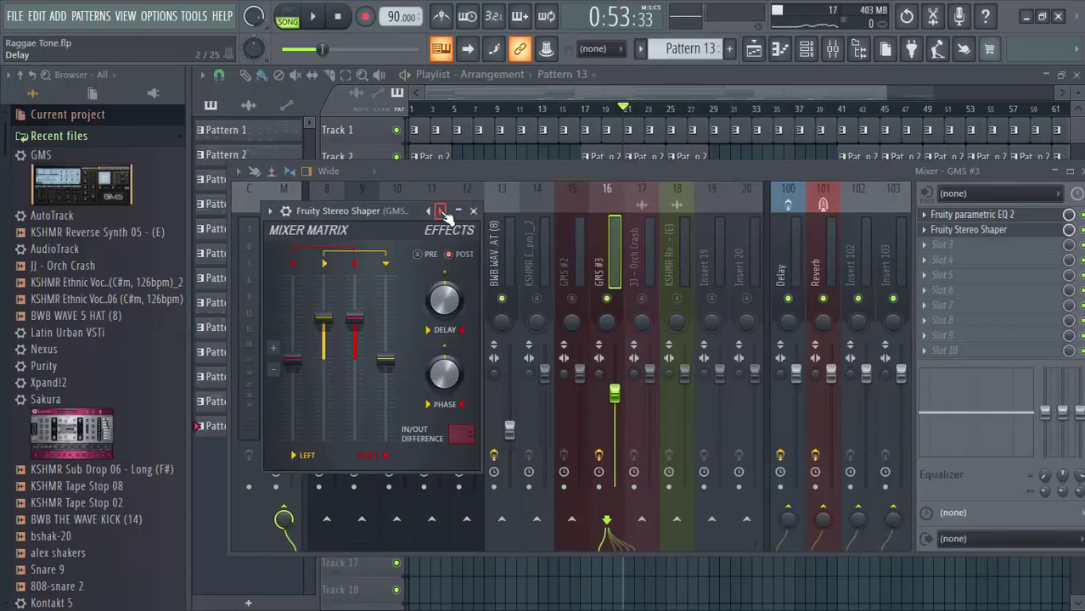
key("space")
left_click(579, 171)
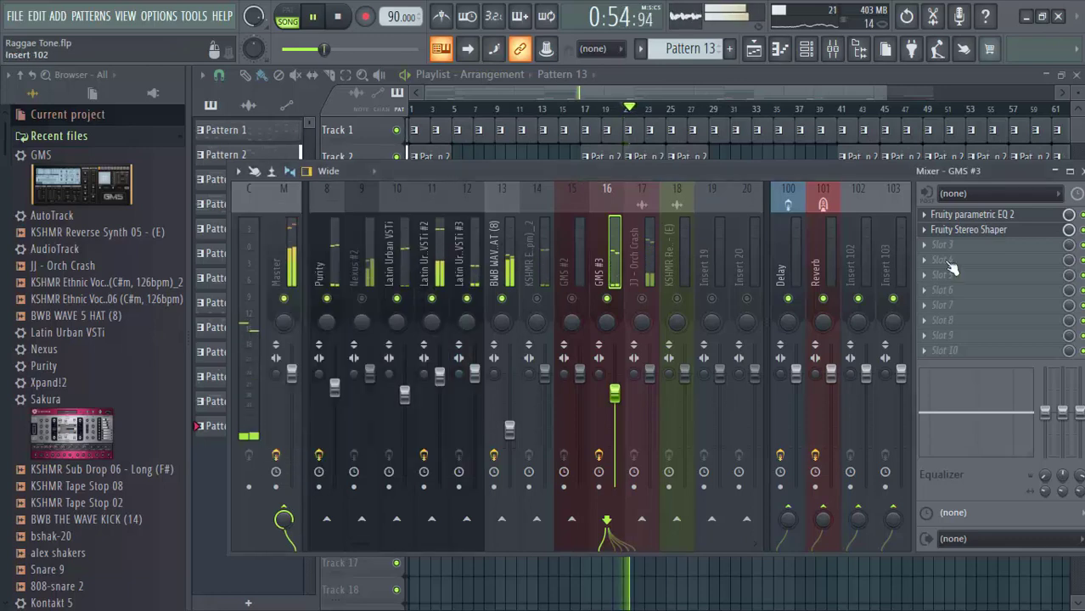
Load Fruity Delay 3 into effect slot 3 of the GMS #3 track, apply the Ping pong preset and audition it.
key("space")
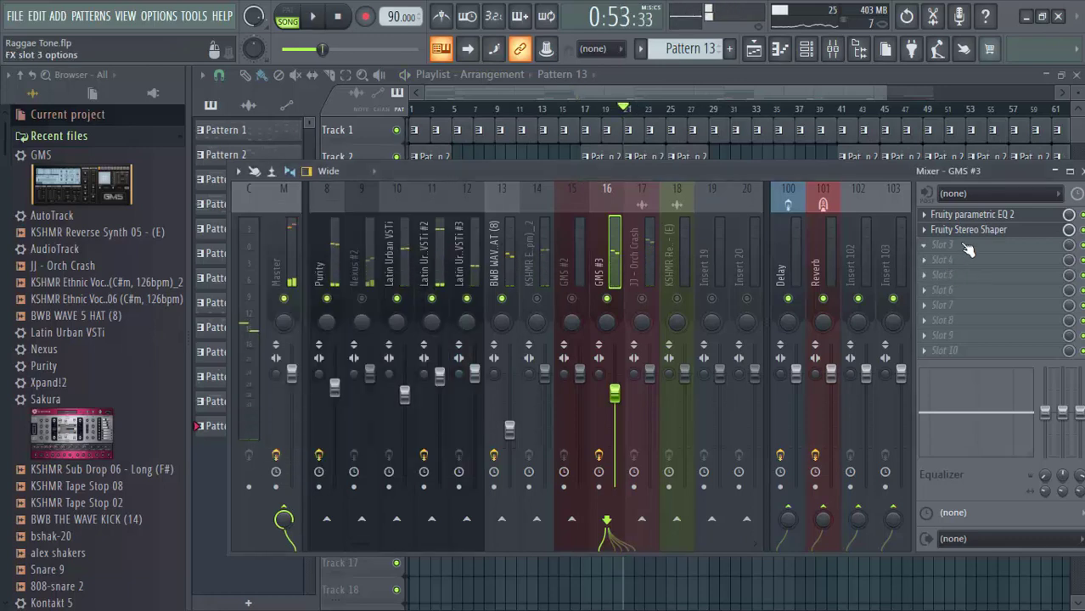
left_click(965, 248)
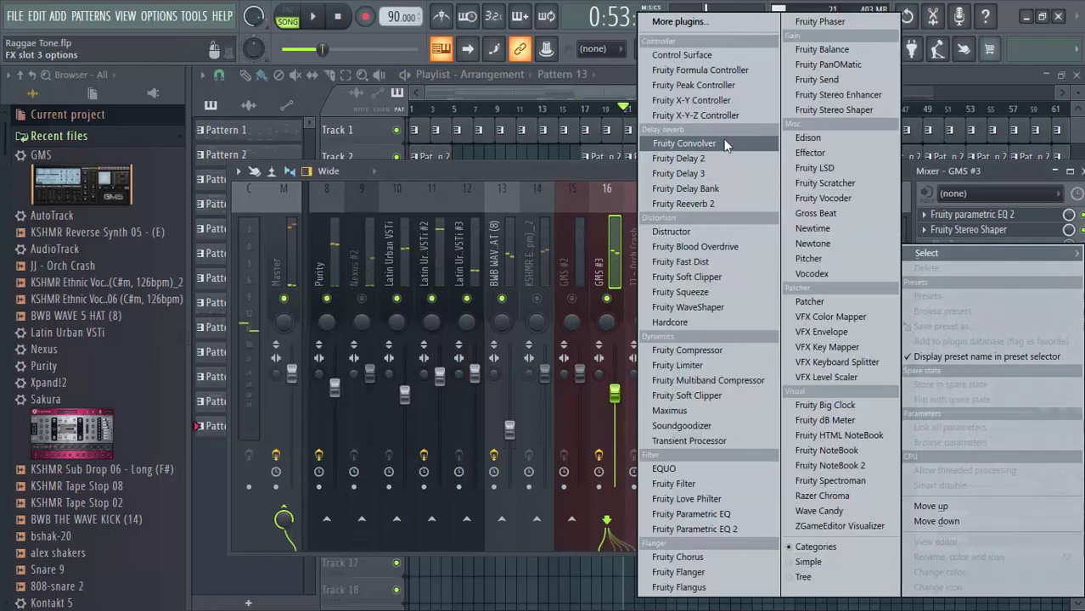
left_click(719, 174)
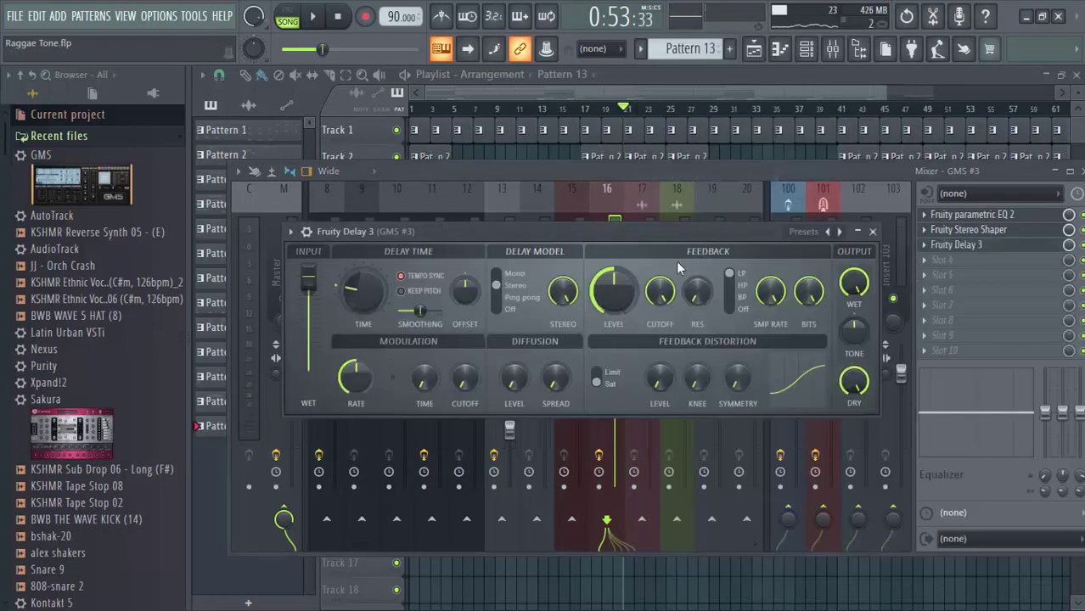
left_click(801, 232)
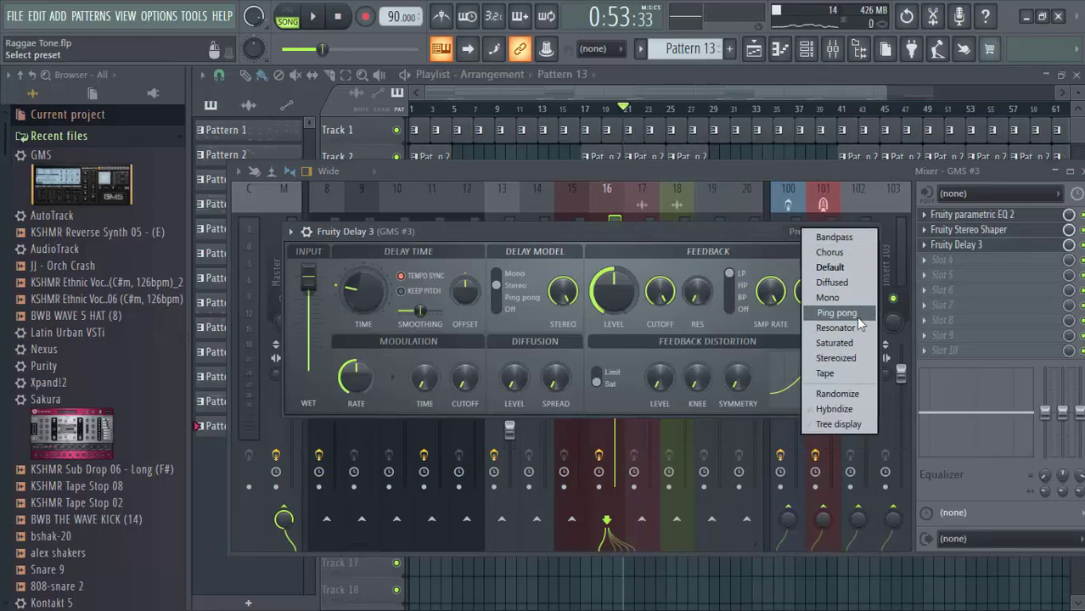
left_click(858, 316)
key("space")
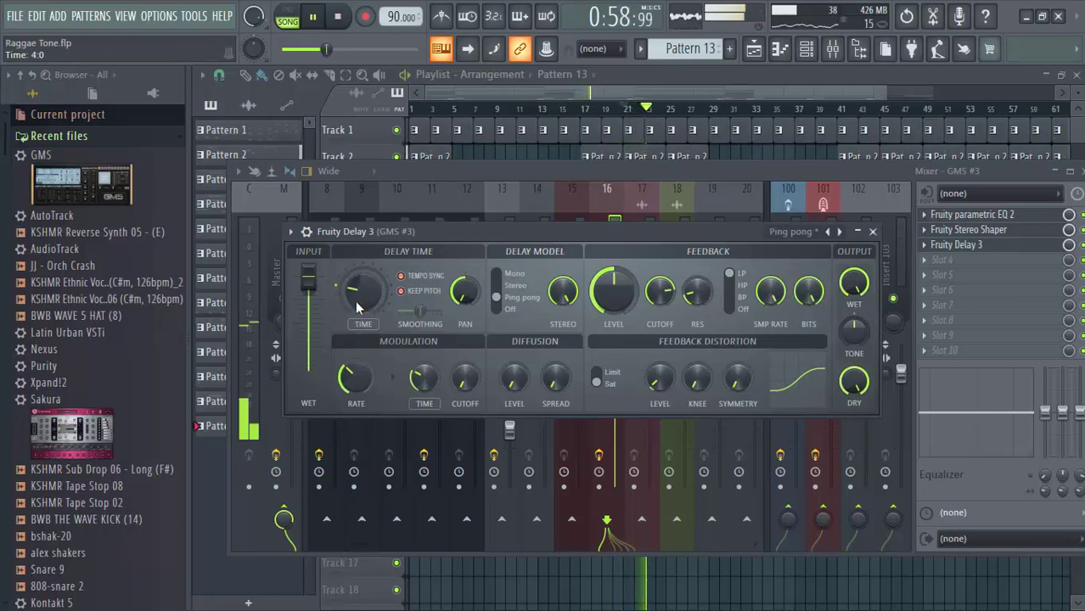
key("space")
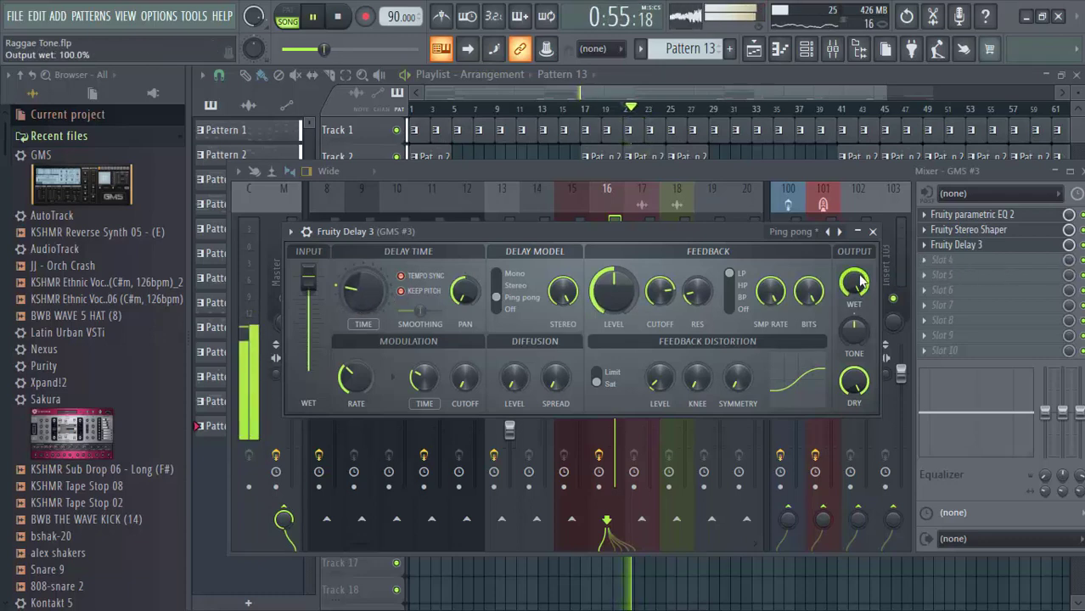
Load Fruity Reeverb 2 into GMS #3 effect slot 4 with a slightly reduced wet level, and set the track volume to 77%.
left_click(956, 261)
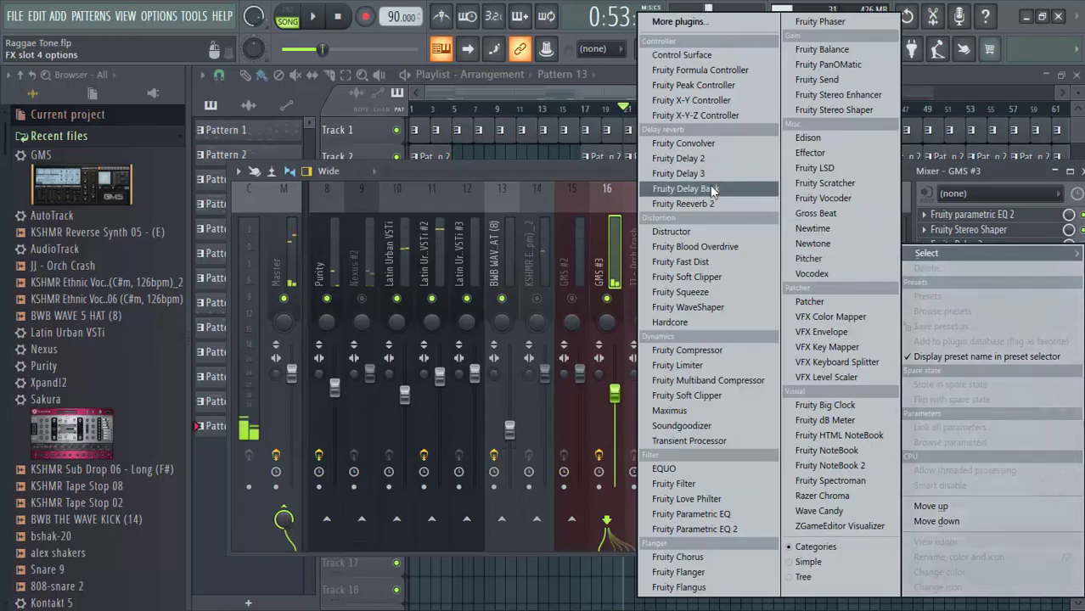
left_click(722, 204)
key("space")
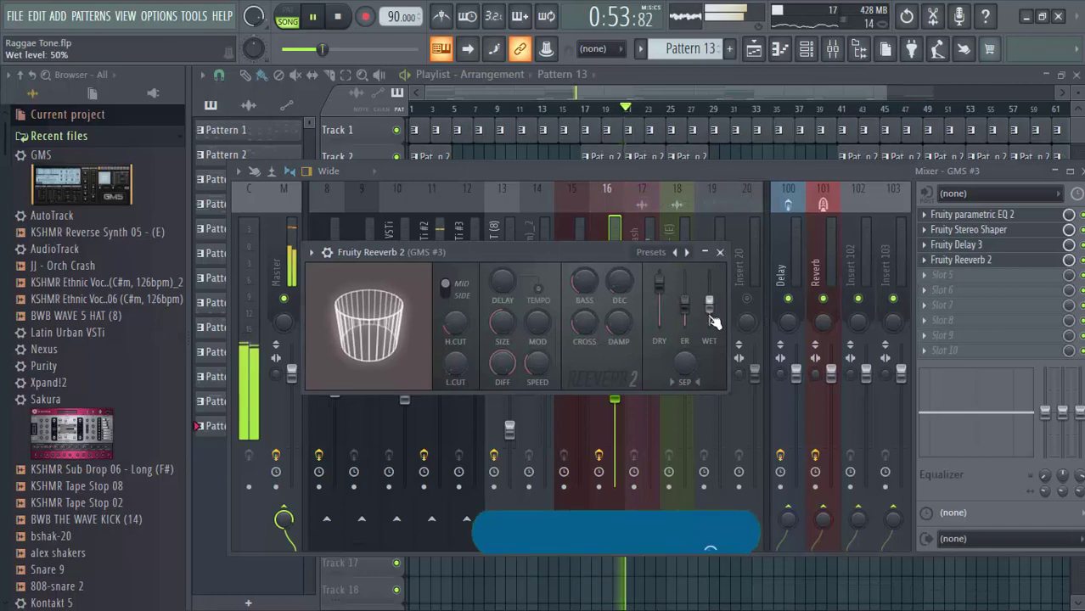
key("space")
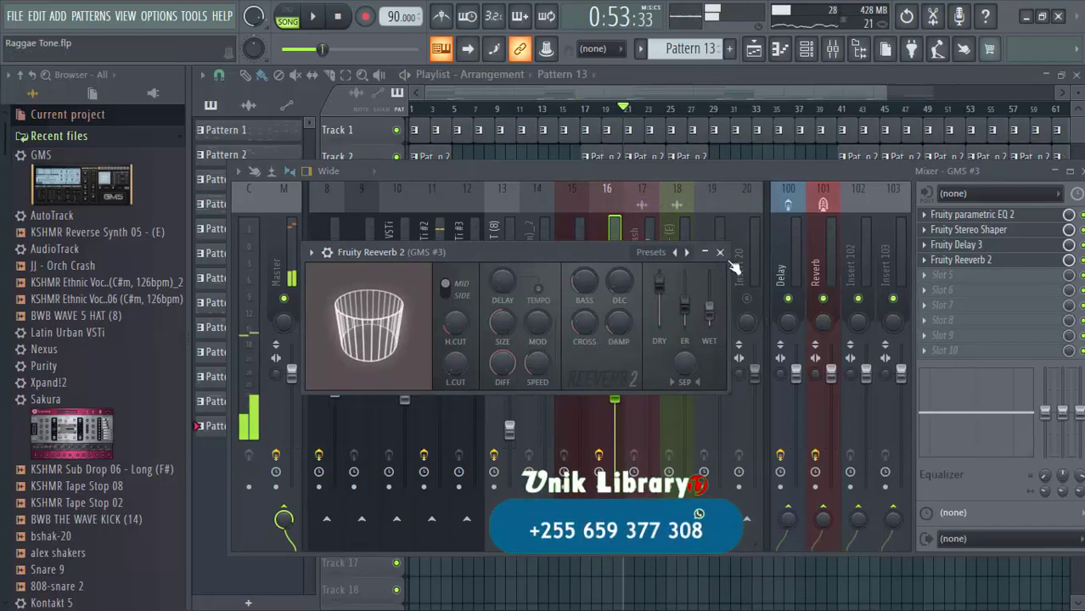
key("space")
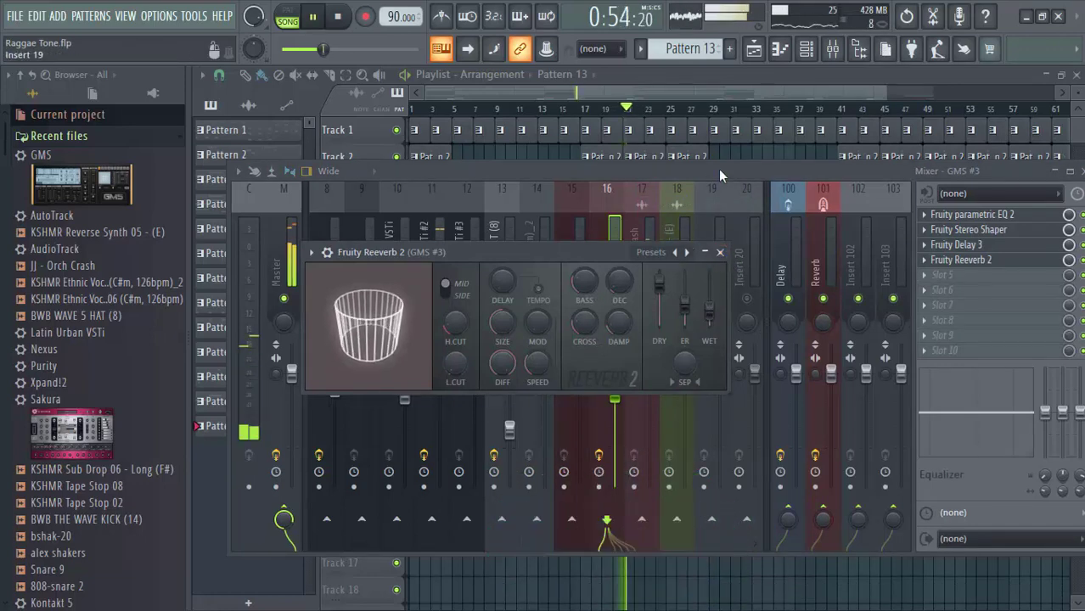
left_click(718, 253)
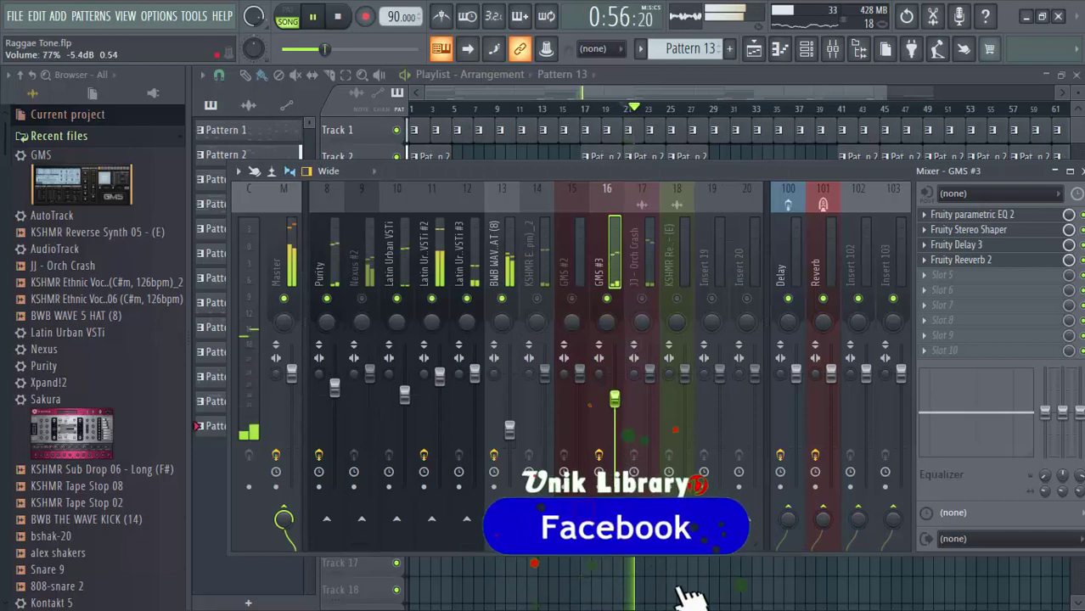
Enable the KSHMR Ethnic Vocal Loop track (insert 14) and load Fruity Parametric EQ 2 into its effect slot 1.
left_click(549, 270)
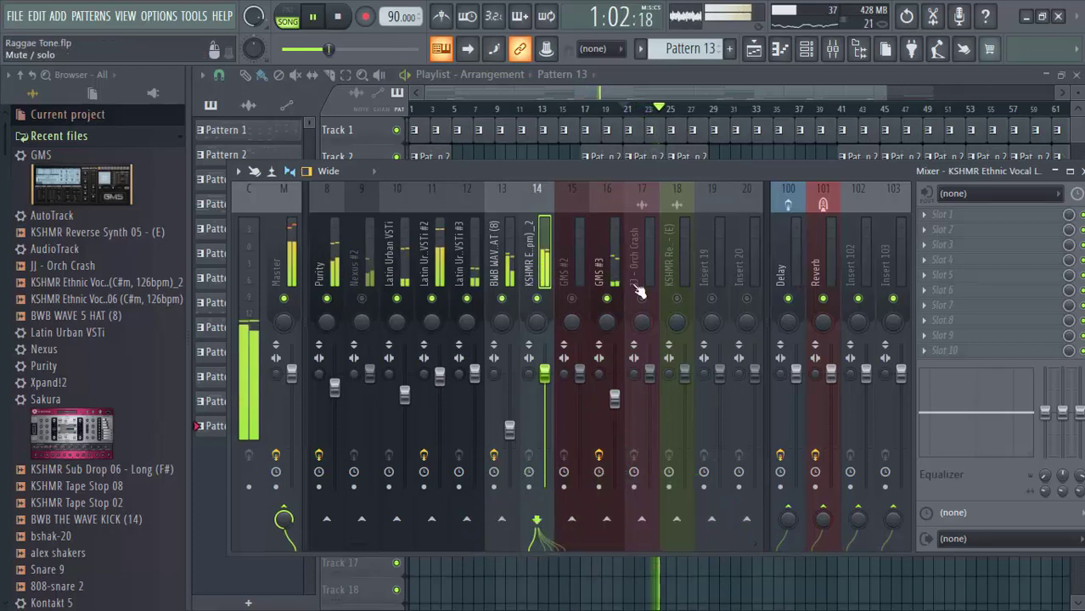
key("space")
left_click(957, 215)
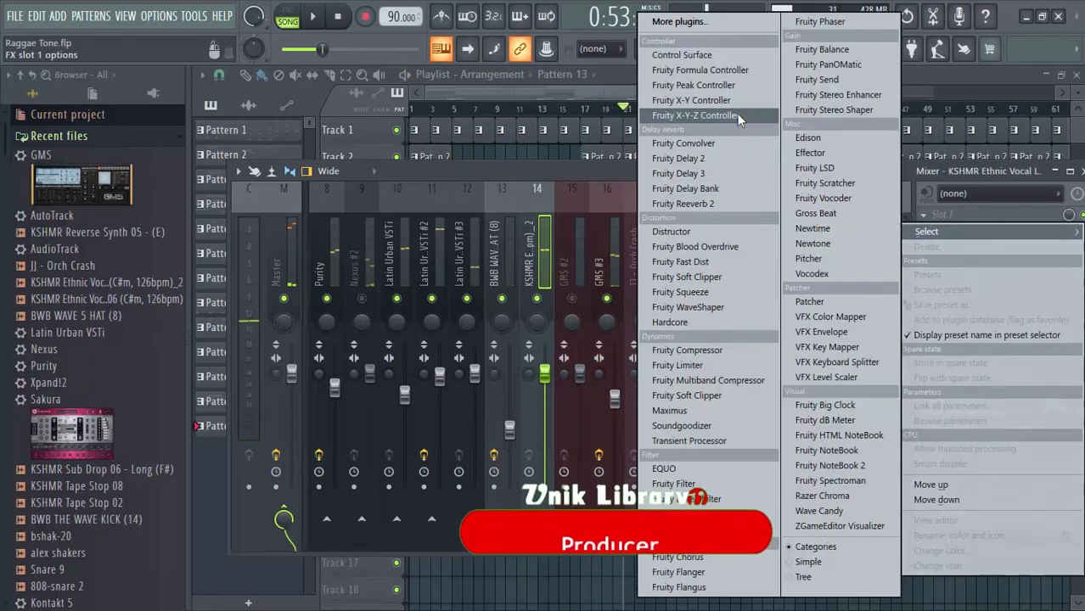
left_click(691, 529)
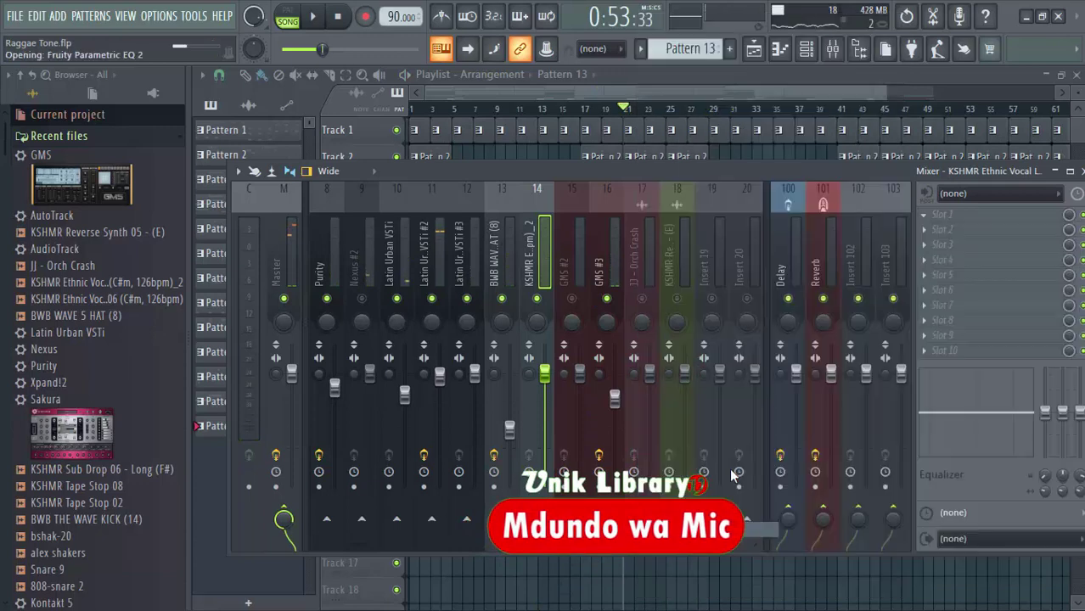
Apply the Vocal Presence preset to the vocal loop's equalizer and audition it in the song.
left_click(740, 274)
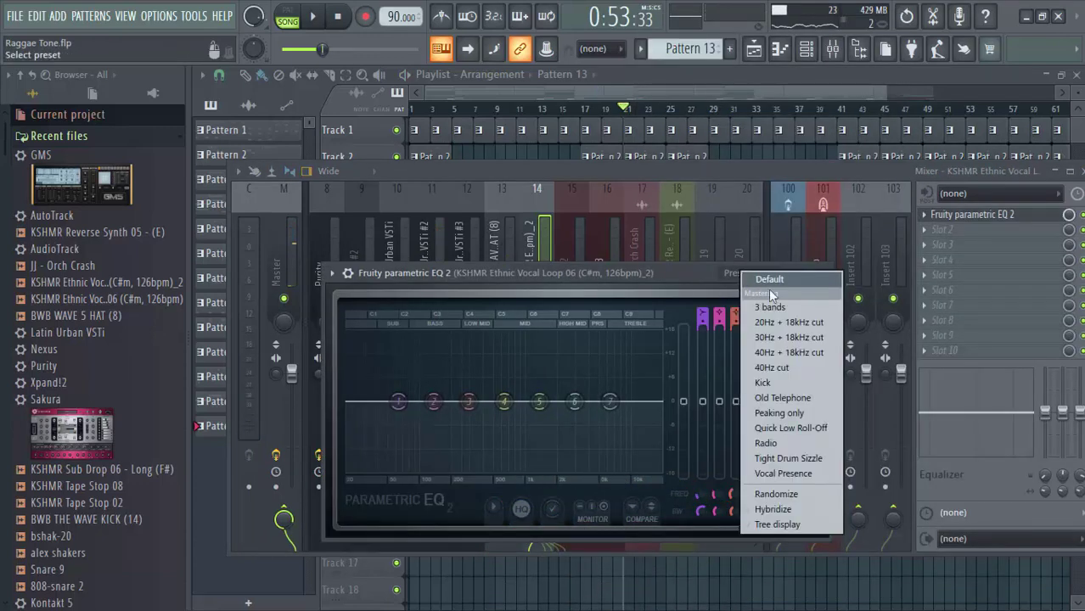
left_click(813, 476)
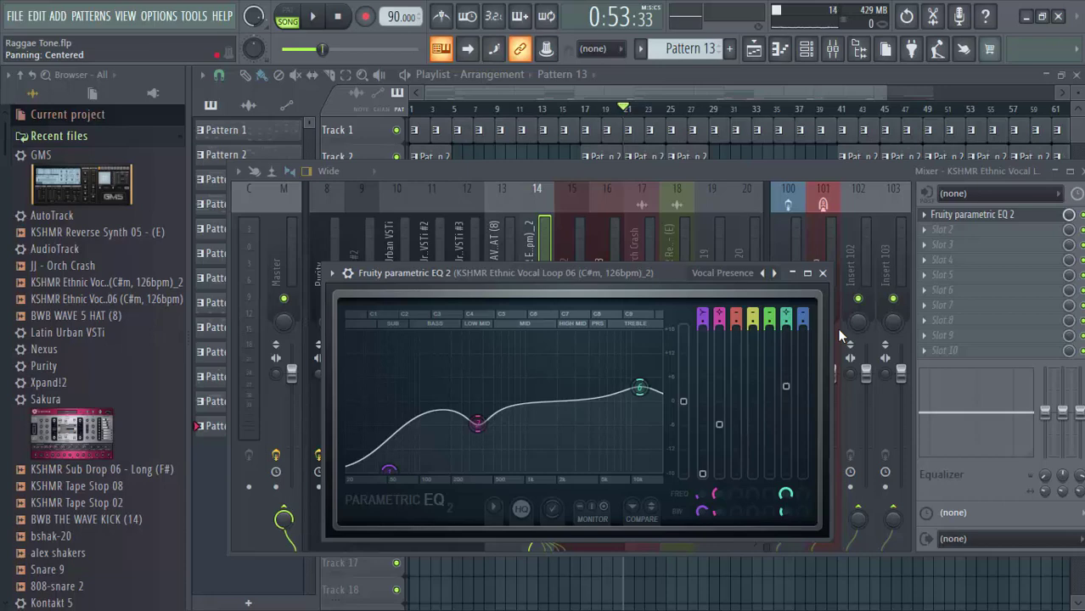
key("space")
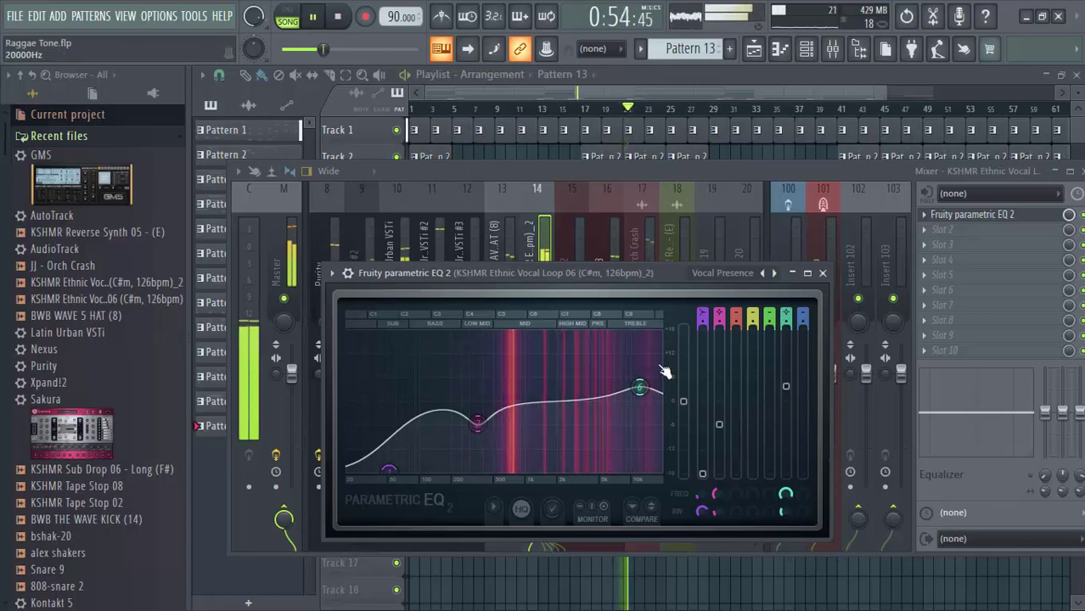
left_click(695, 167)
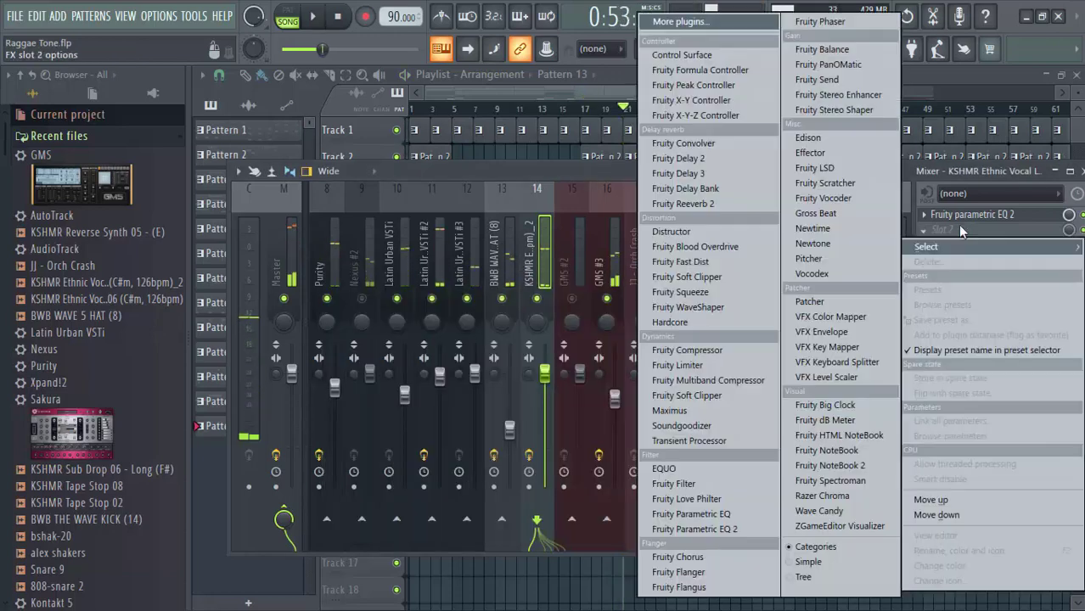
Load Fruity Compressor into effect slot 2 of the KSHMR Ethnic Vocal Loop track.
key("space")
left_click(957, 228)
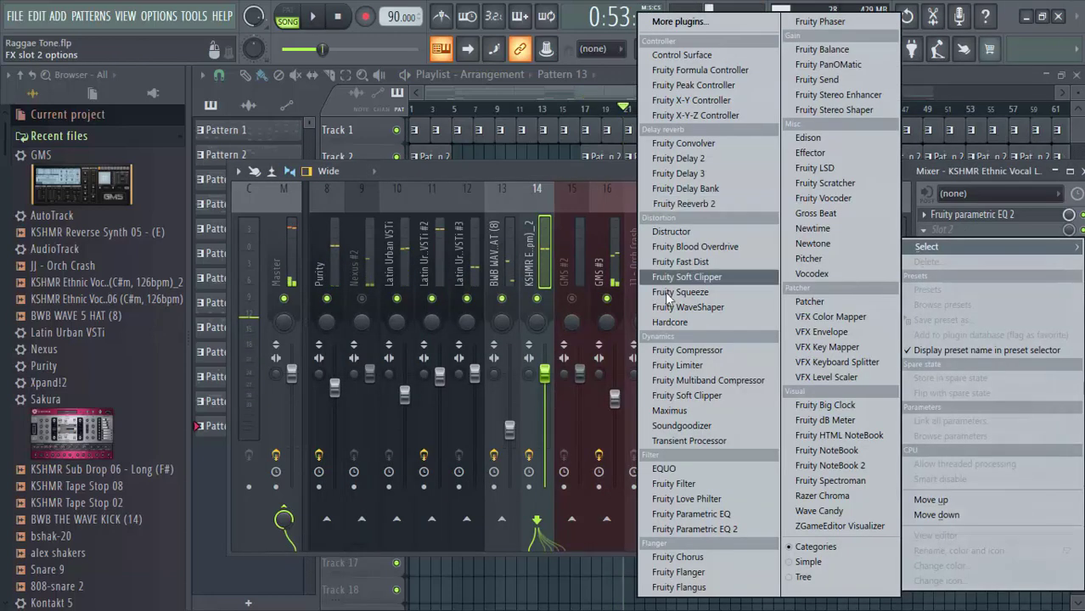
left_click(688, 350)
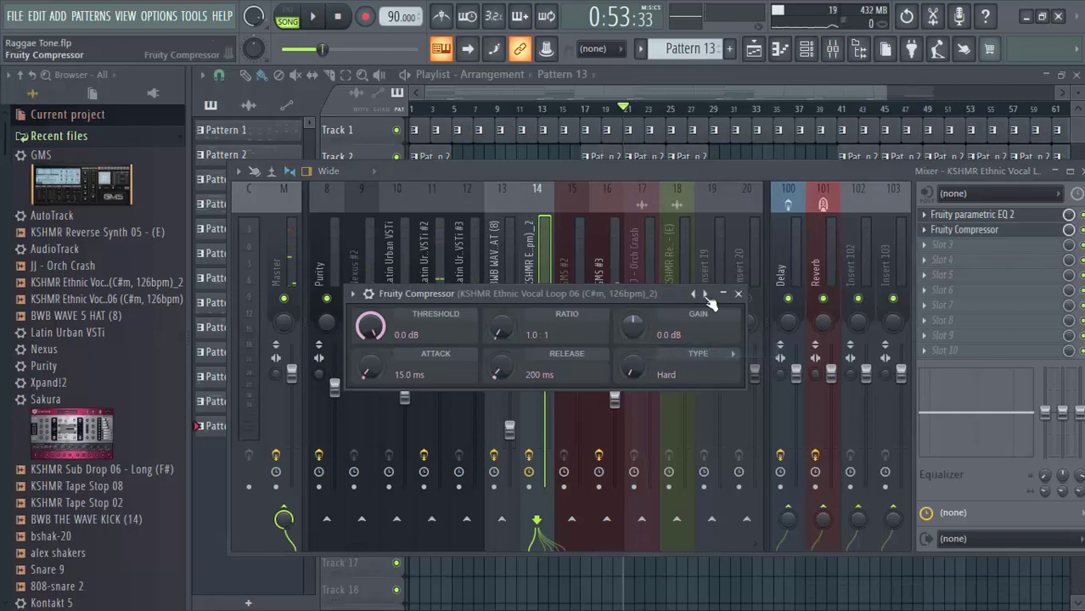
left_click_drag(644, 297, 636, 243)
Apply the Vintage preset to the vocal loop's compressor during playback, then set its ratio to 5.2:1 and gain to 7.7 dB.
key("space")
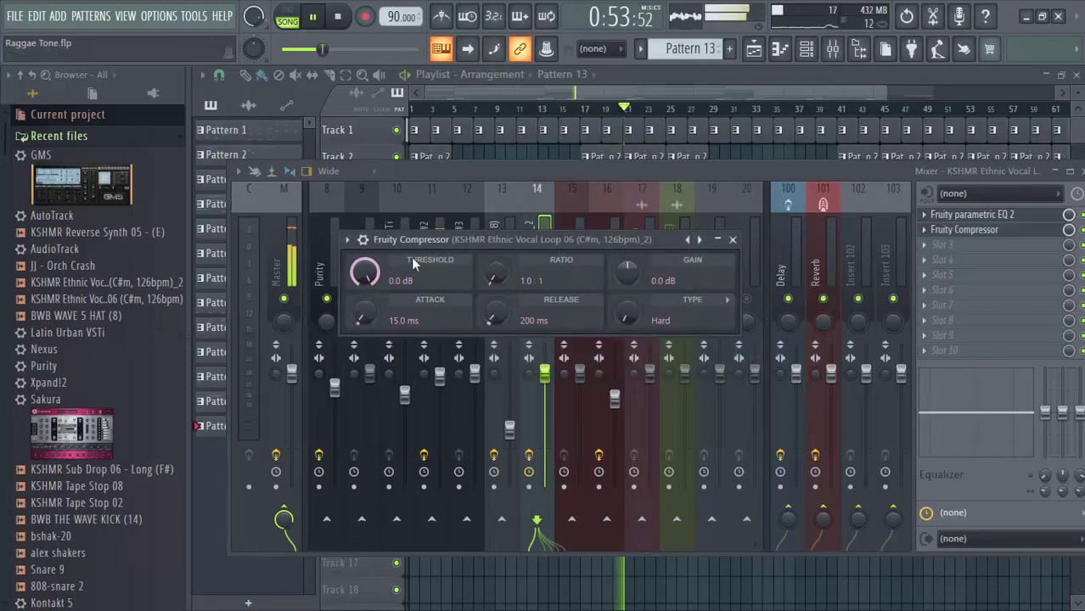
left_click(346, 240)
mouse_move(438, 301)
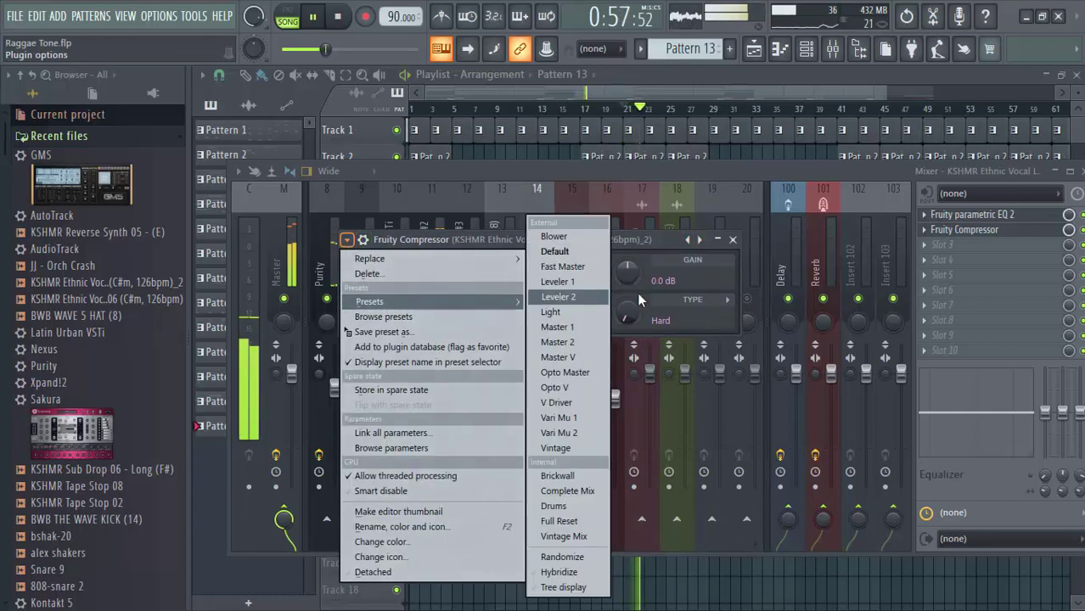
left_click(600, 447)
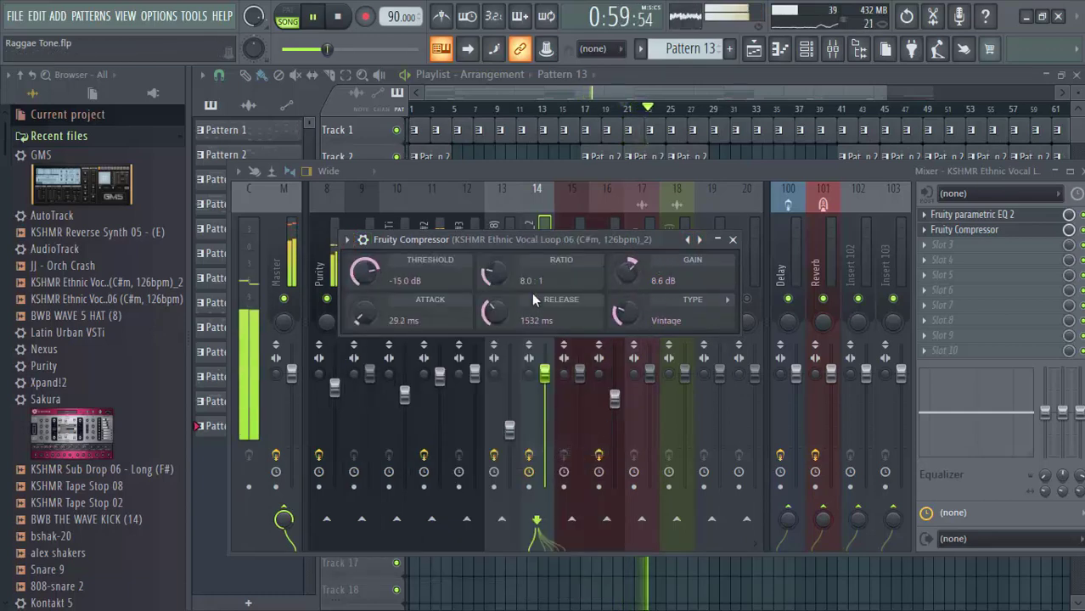
left_click_drag(491, 272, 491, 279)
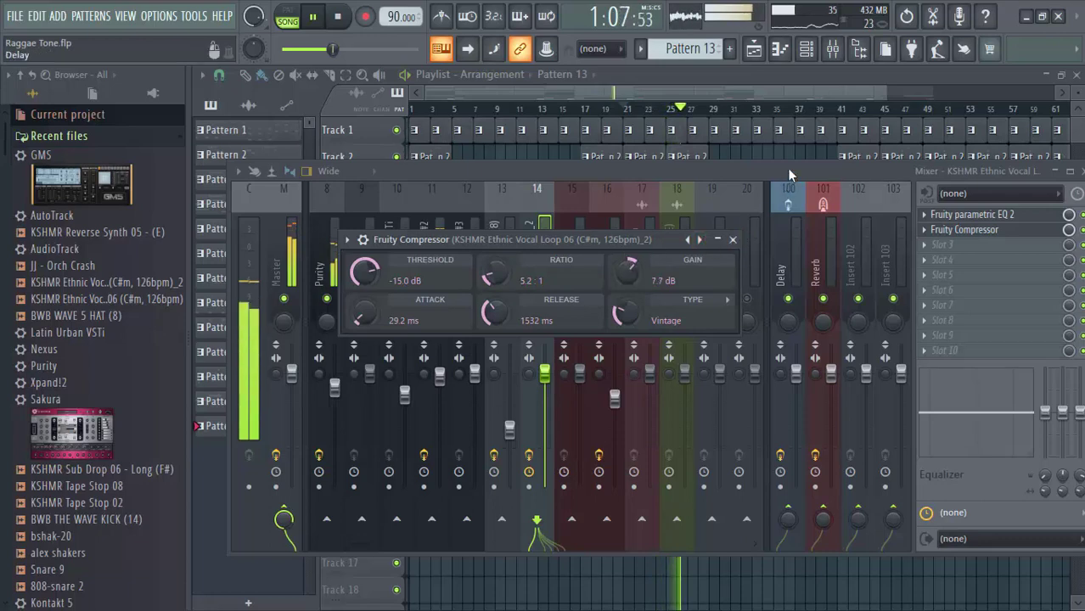
Load Fruity Reeverb 2 into effect slot 3 of the vocal loop track and reduce its wet level slightly.
left_click(964, 229)
left_click(965, 244)
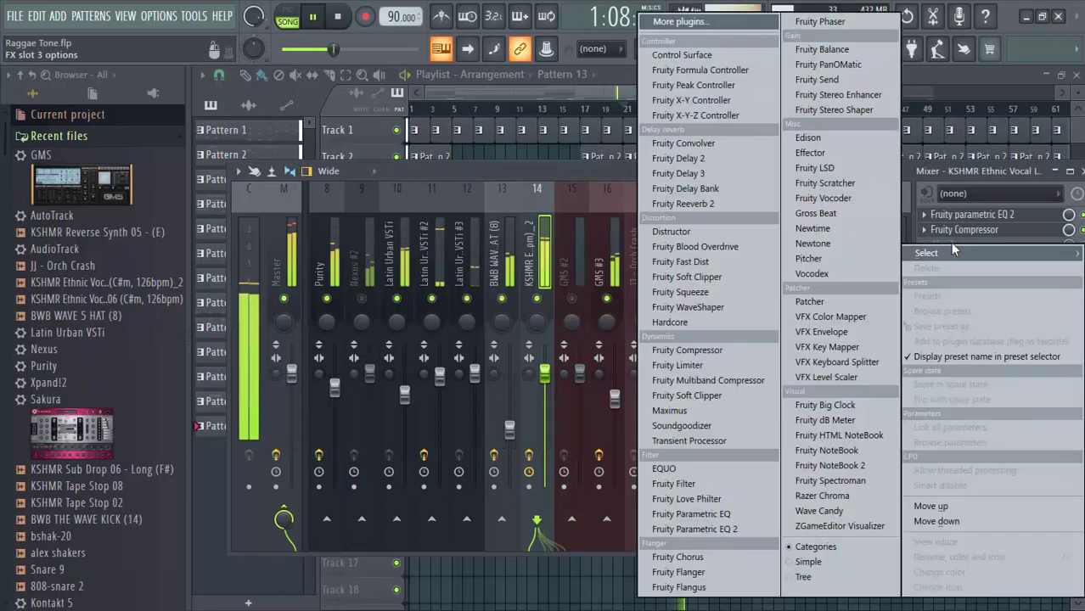
left_click(714, 204)
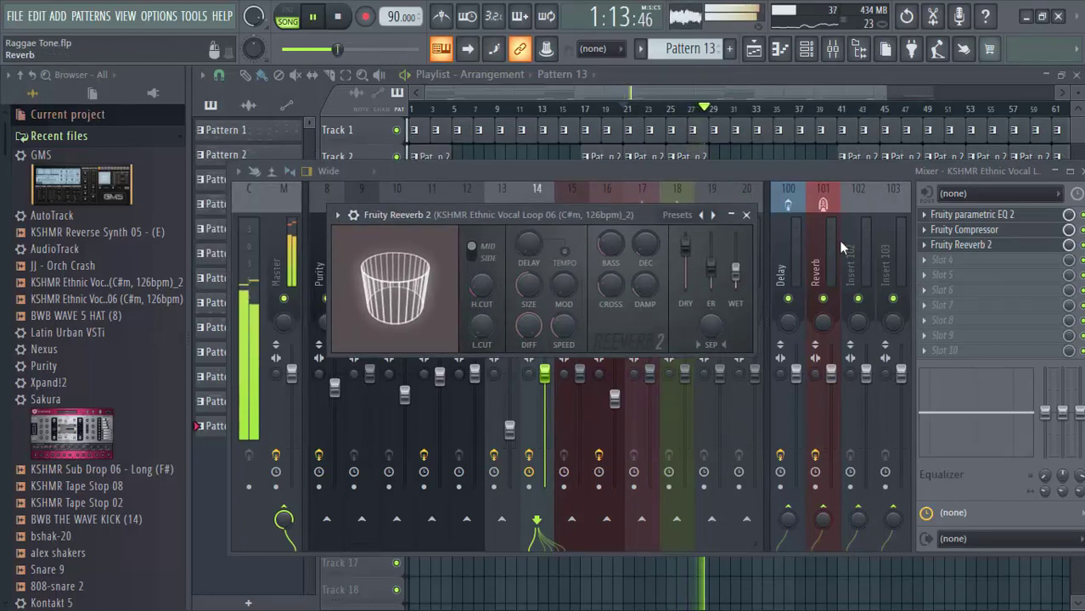
Load Fruity Delay 3 into effect slot 4 of the vocal loop track and apply the Saturated preset.
left_click(949, 260)
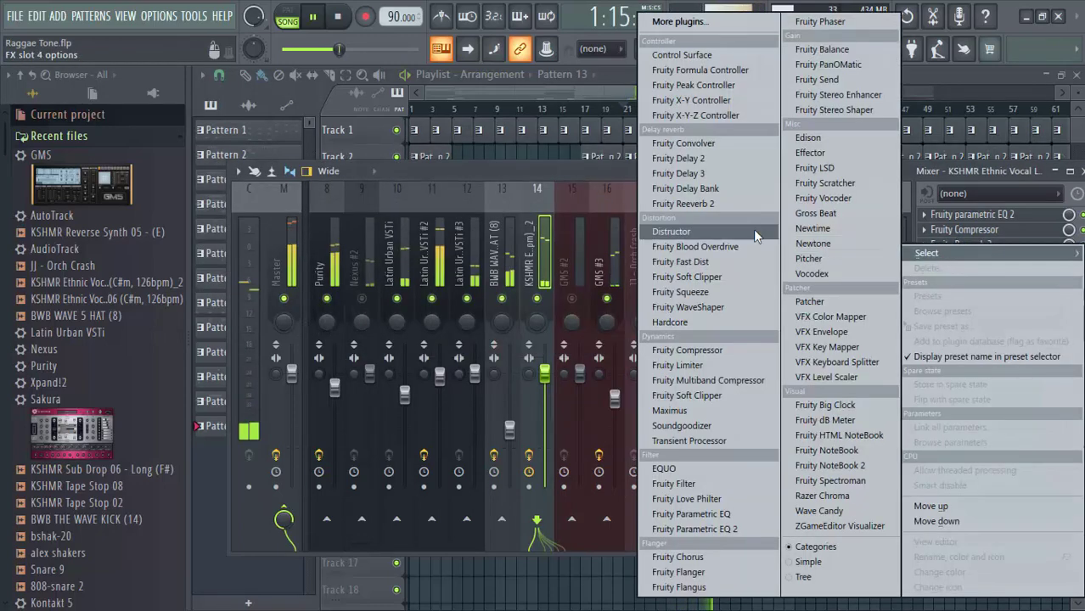
left_click(683, 173)
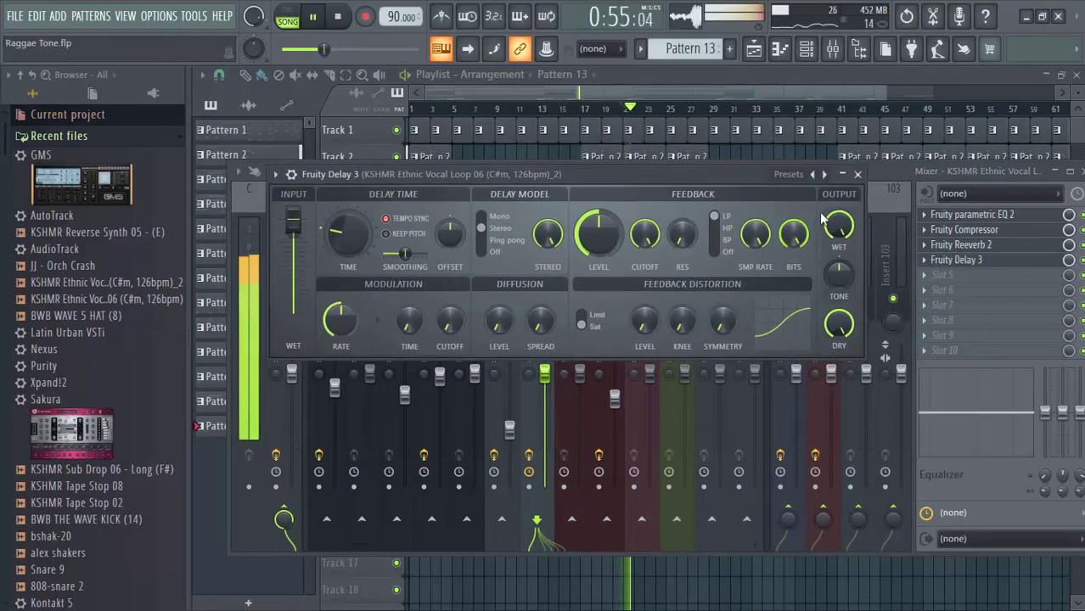
left_click(788, 176)
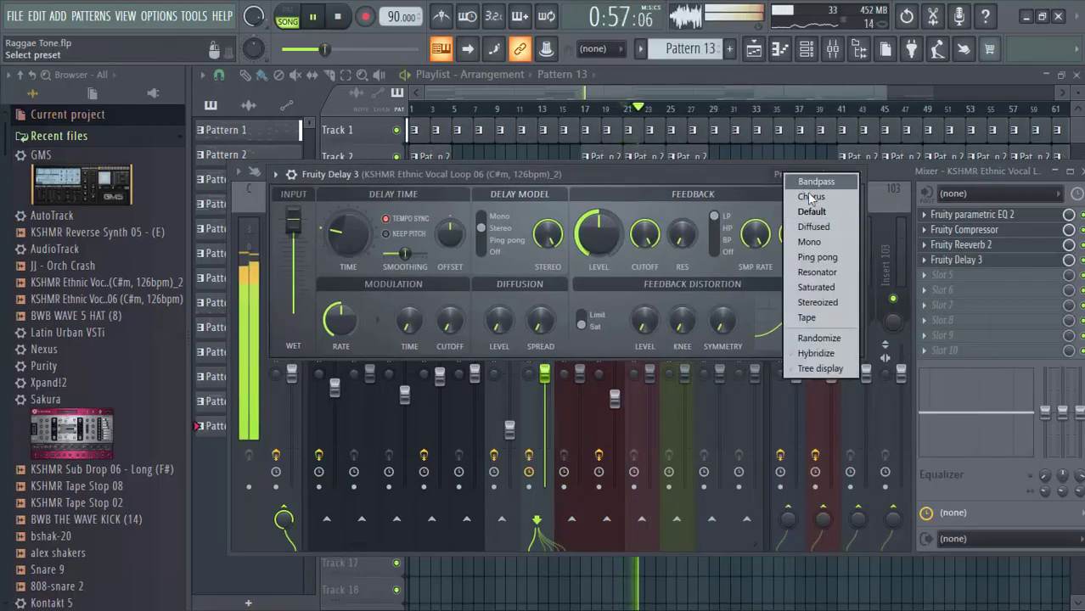
left_click(837, 291)
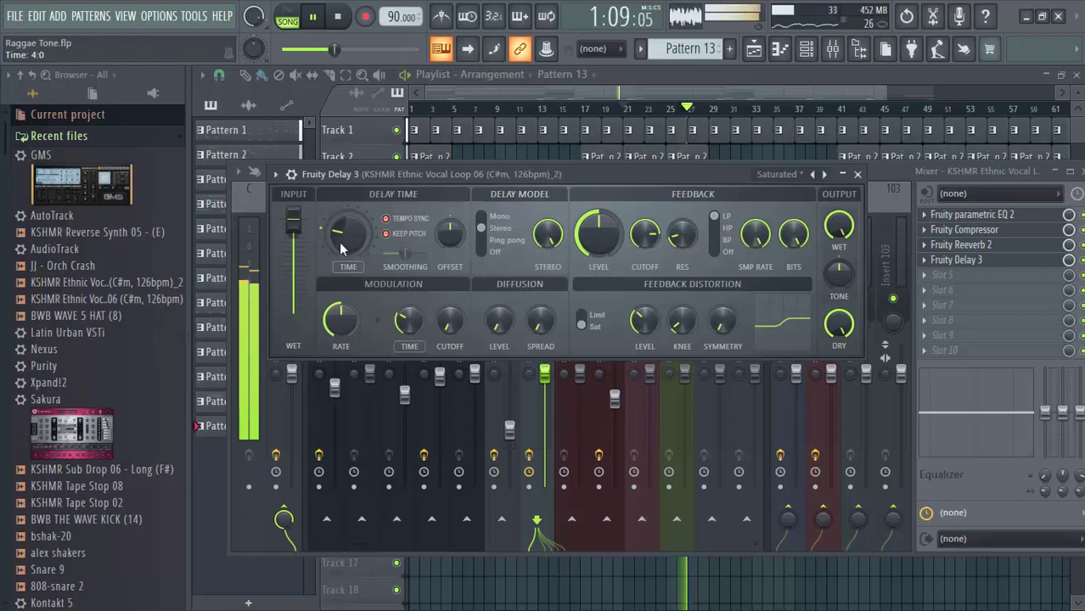
Load Fruity Flanger into effect slot 5 of the vocal loop track with the Chorusy preset, and lower the track's volume.
left_click(961, 280)
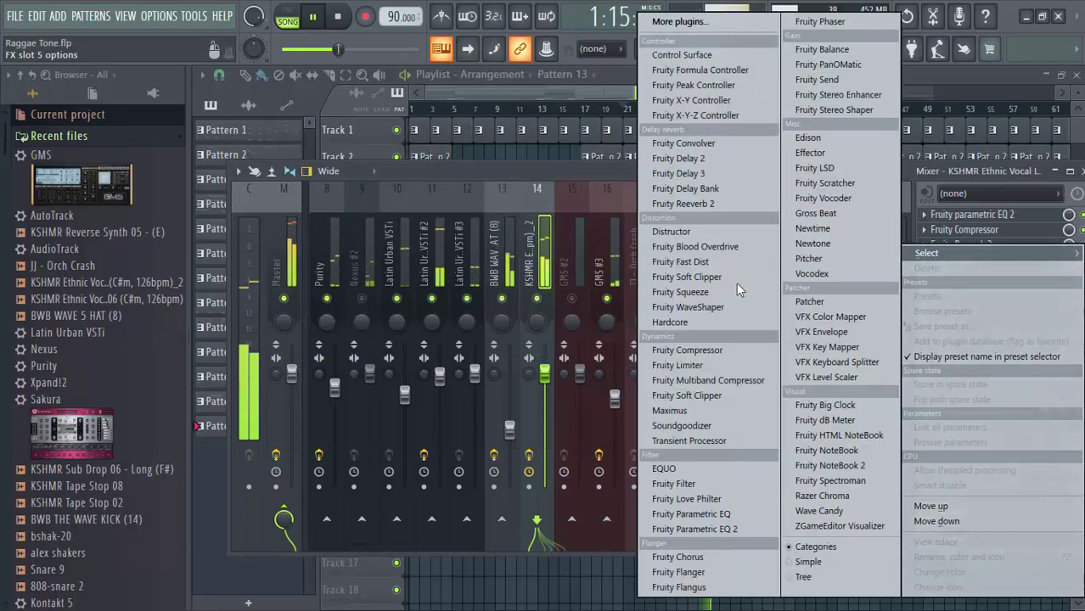
left_click(714, 570)
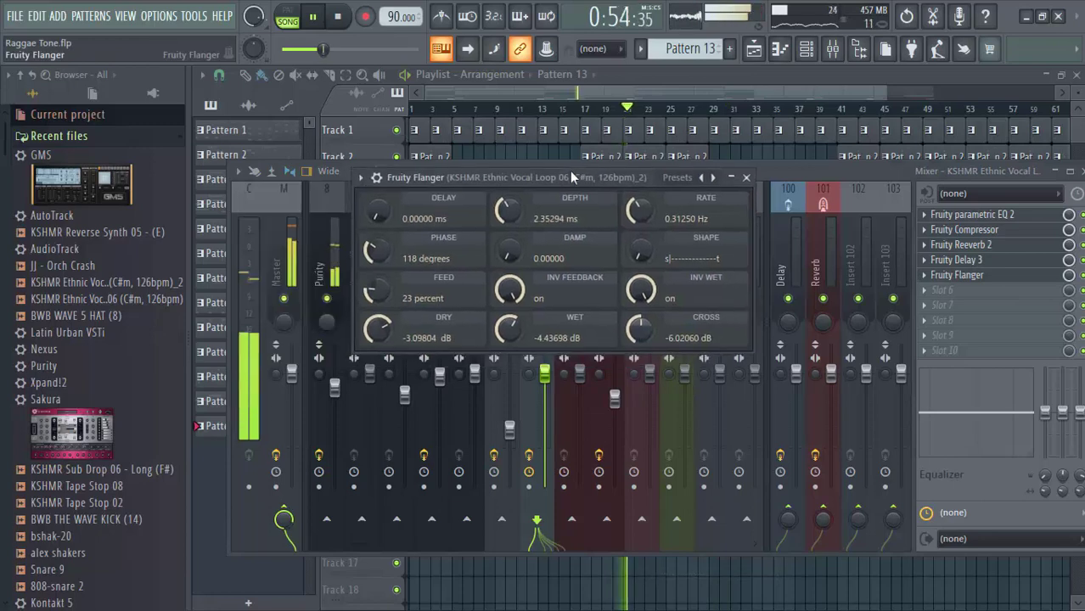
left_click(714, 178)
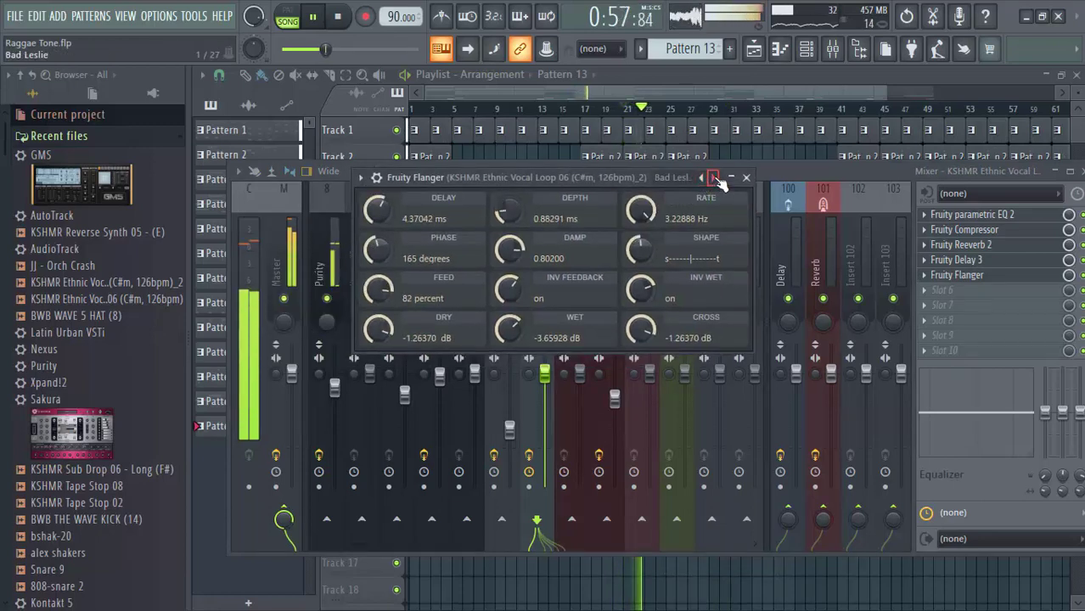
left_click(714, 179)
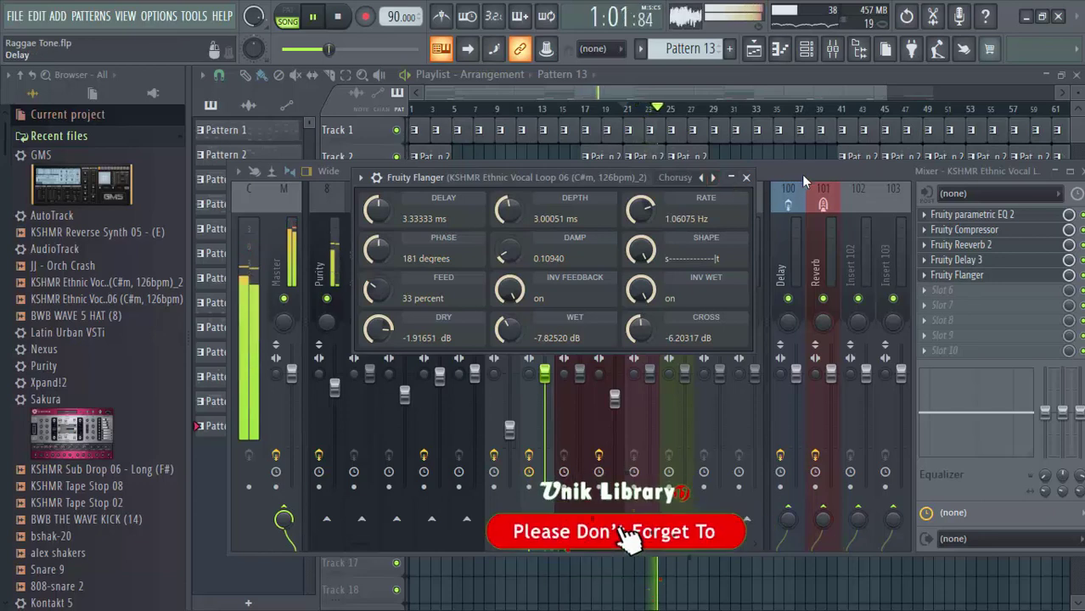
left_click(746, 177)
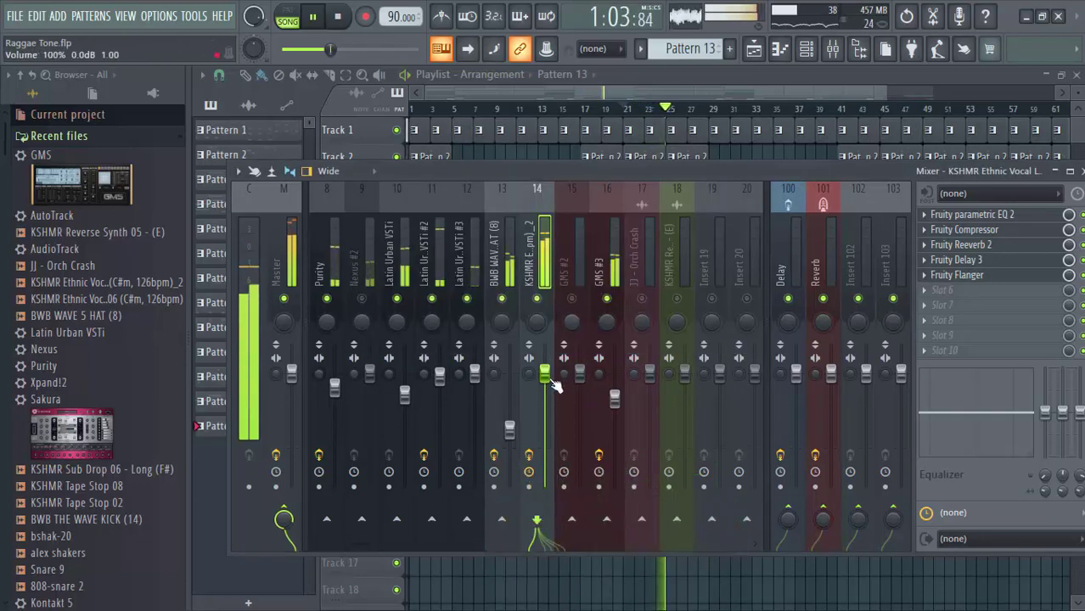
left_click_drag(552, 381, 552, 404)
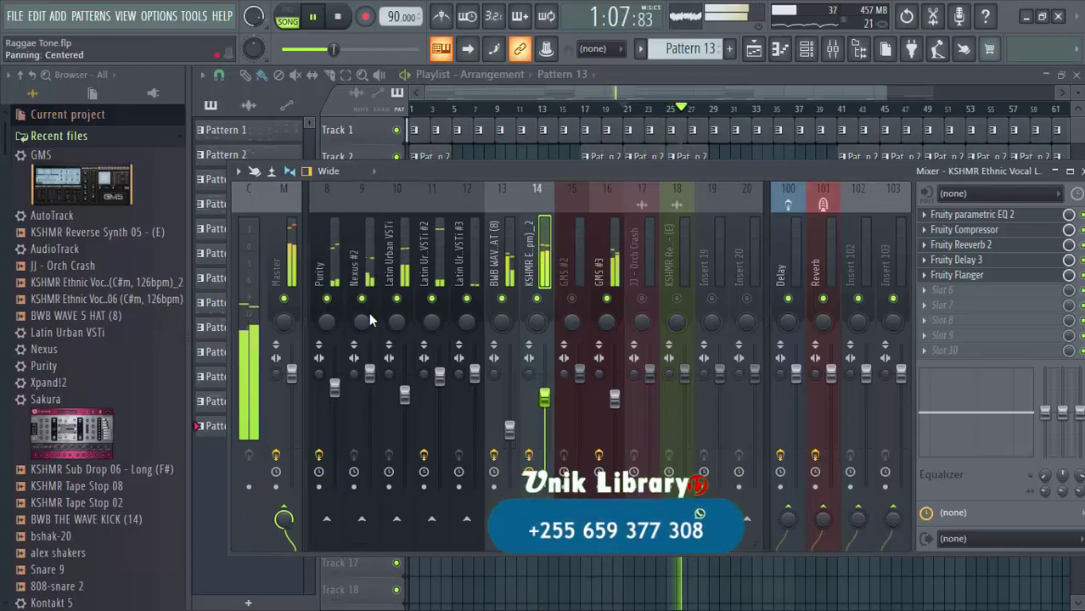
Add Fruity Compressor to effect slot 1 of the Nexus #2 track, using the Vintage preset with the ratio set to 6.4:1.
left_click(369, 319)
left_click(954, 213)
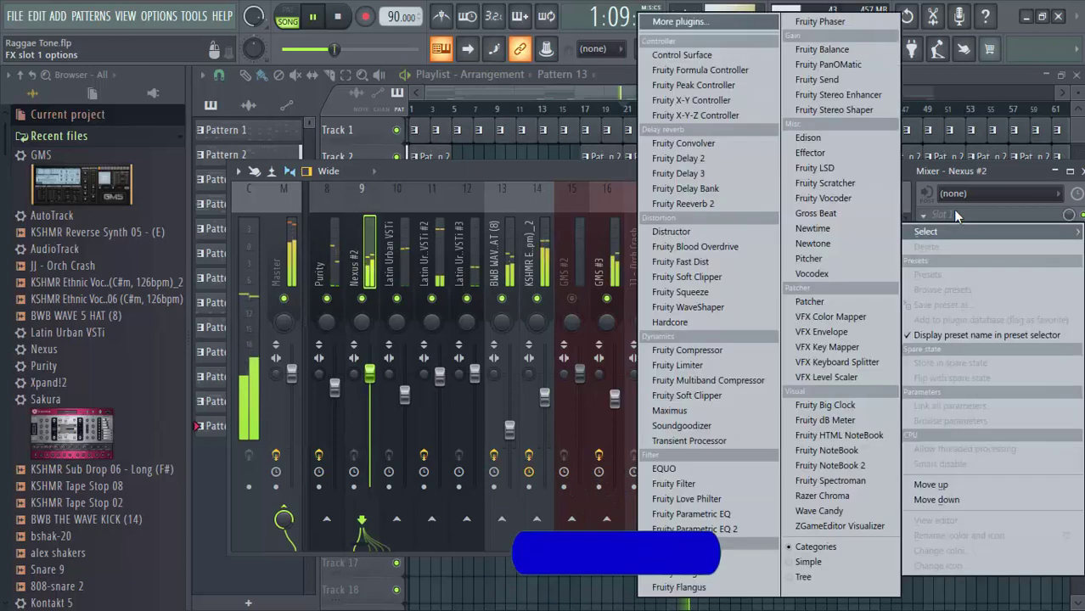
left_click(732, 350)
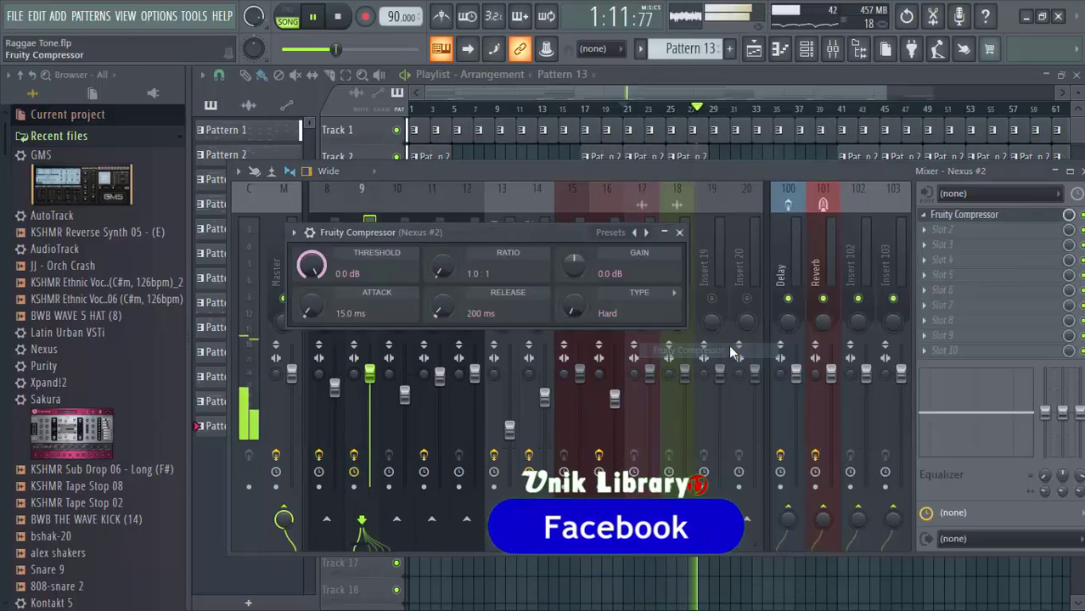
left_click(617, 233)
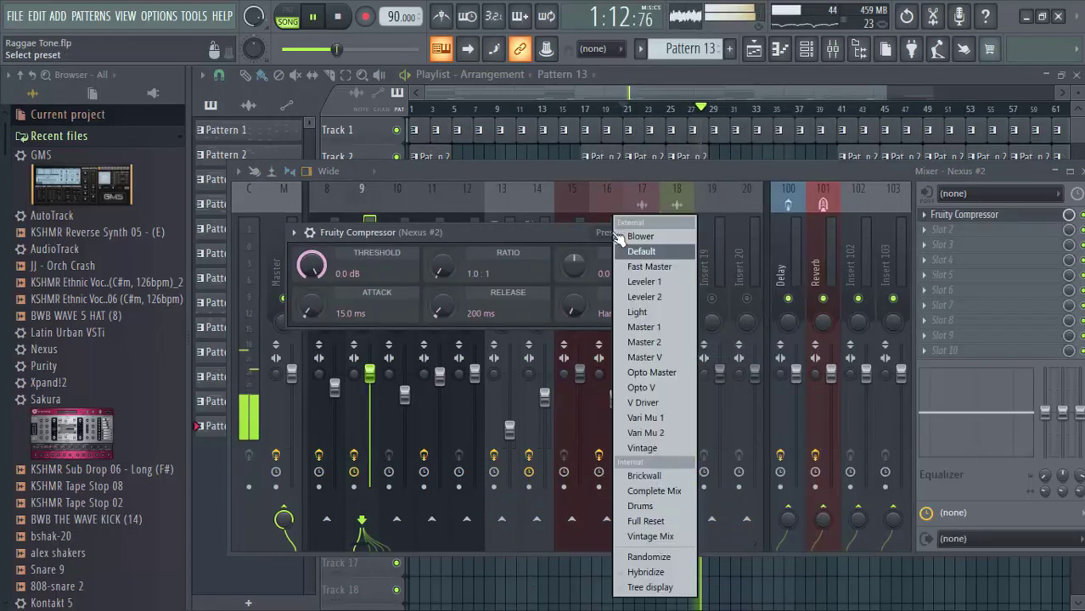
left_click(677, 449)
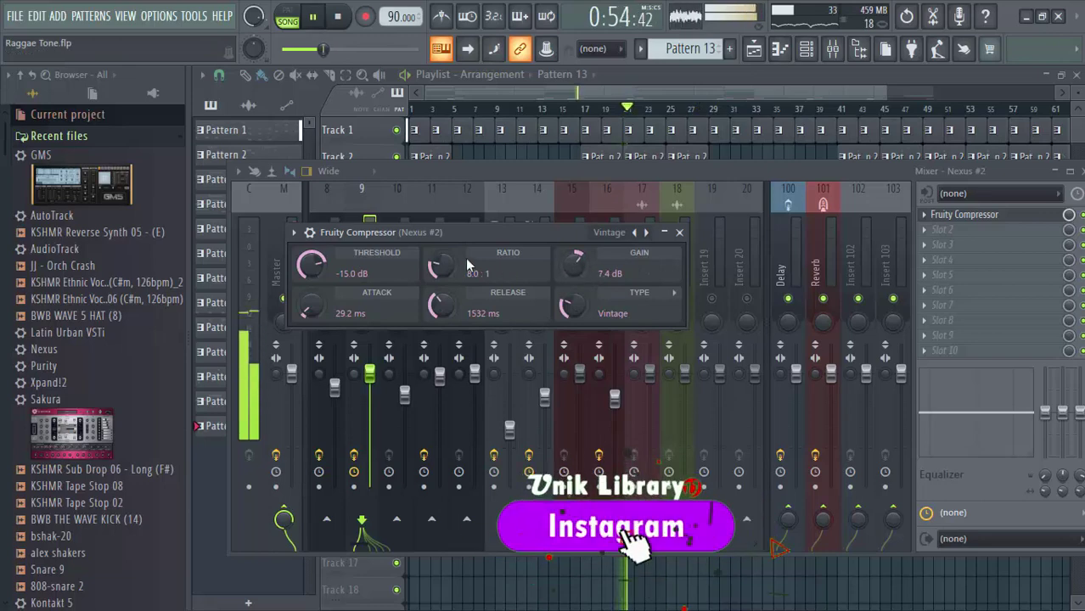
left_click_drag(440, 266, 440, 268)
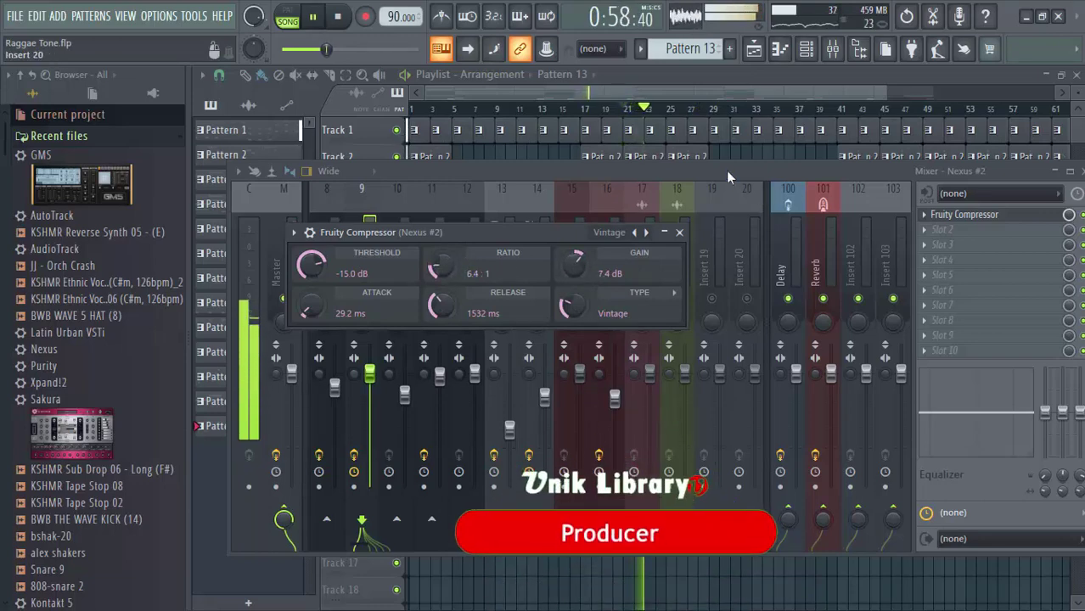
left_click(679, 232)
Pan Nexus #2 slightly left and the vocal loop slightly right, and lower the JJ - Orch Crash track's volume.
left_click_drag(362, 323, 362, 340)
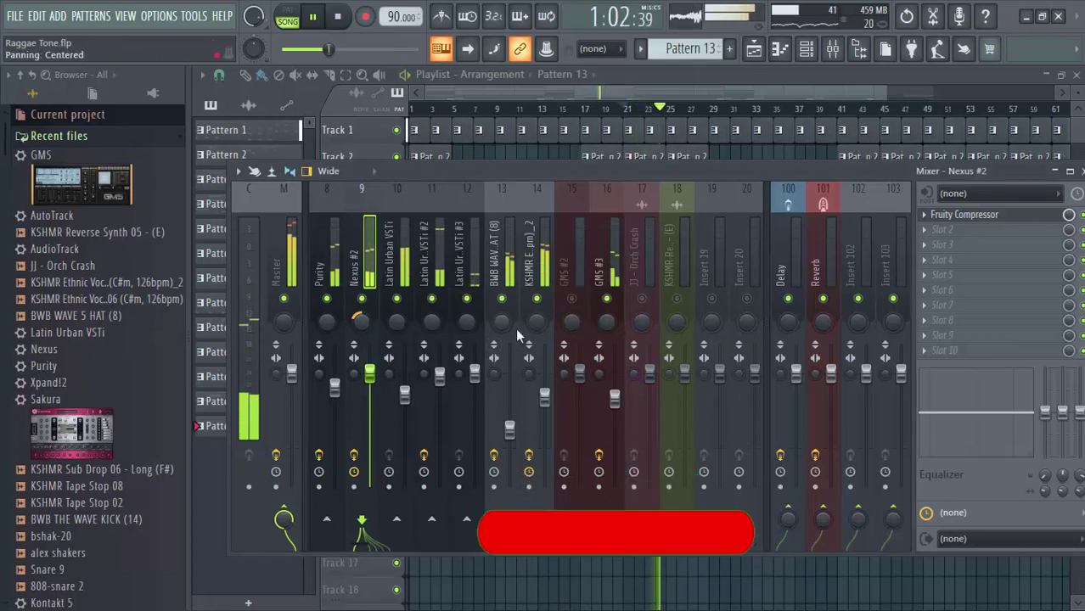
left_click_drag(538, 317, 537, 309)
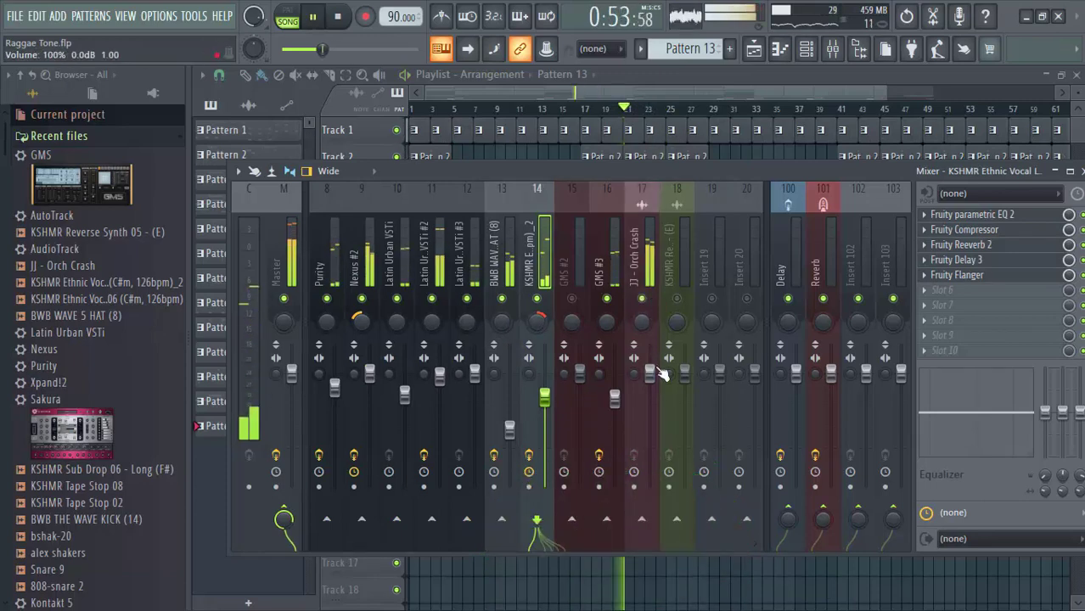
left_click_drag(652, 375, 649, 399)
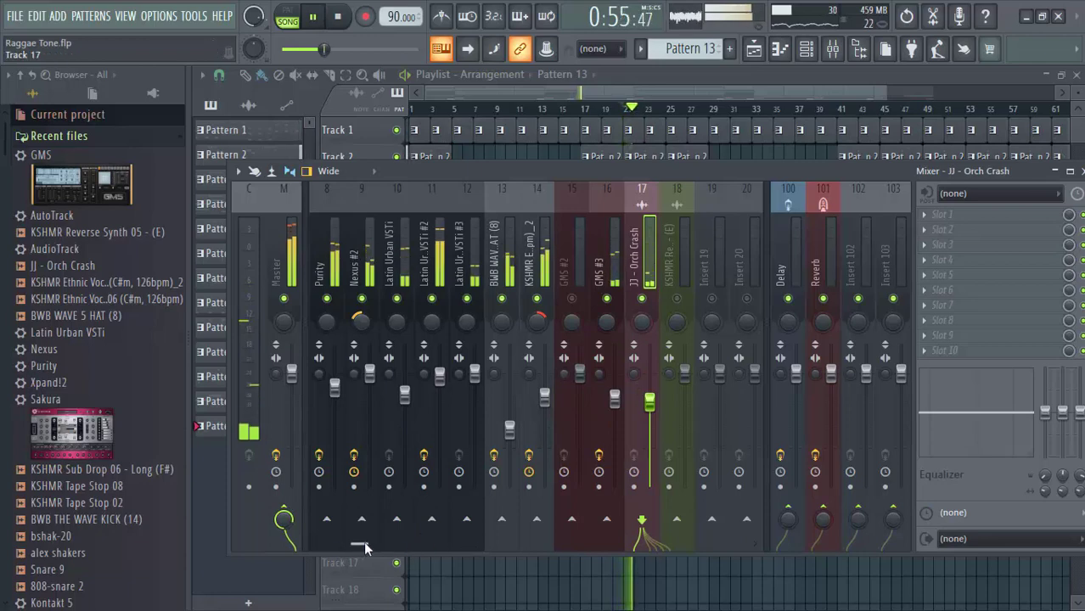
Solo the Sakura mixer track and load Fruity Parametric EQ 2 into its effect slot 1.
left_click_drag(363, 540, 340, 544)
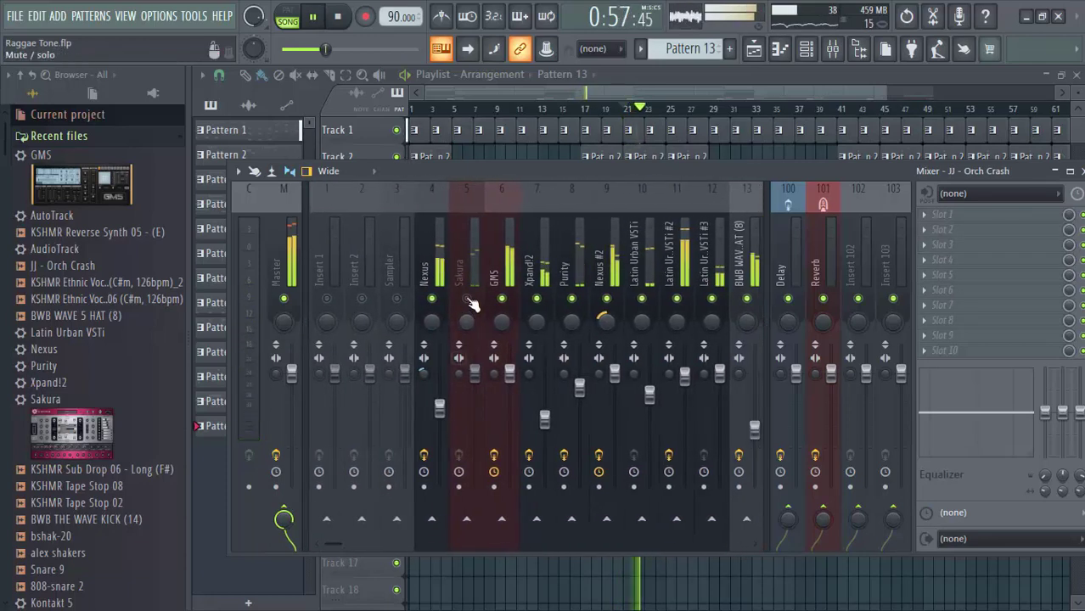
left_click(461, 268)
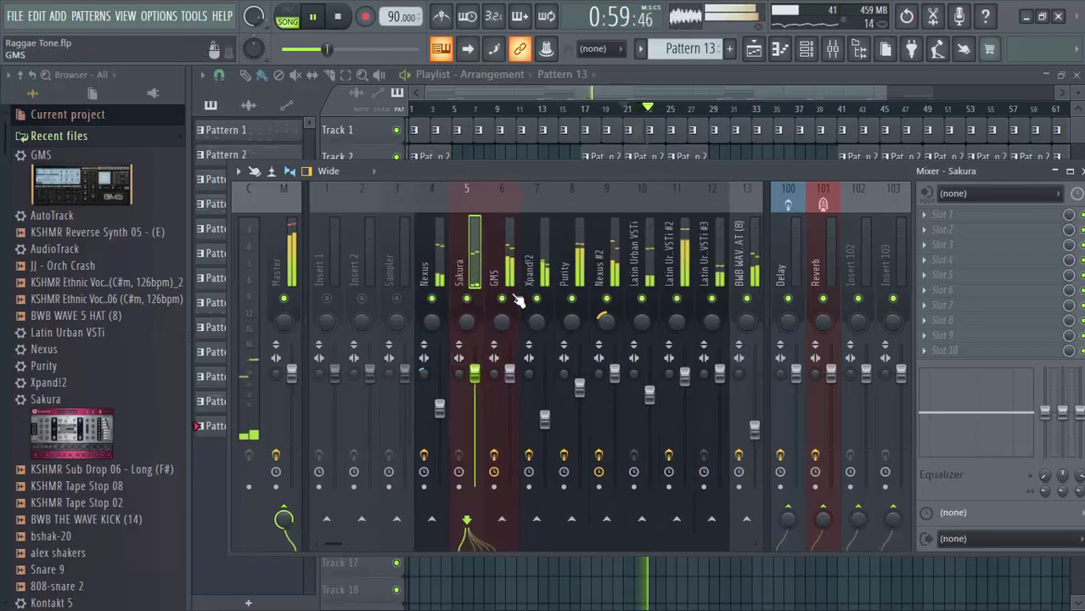
right_click(468, 299)
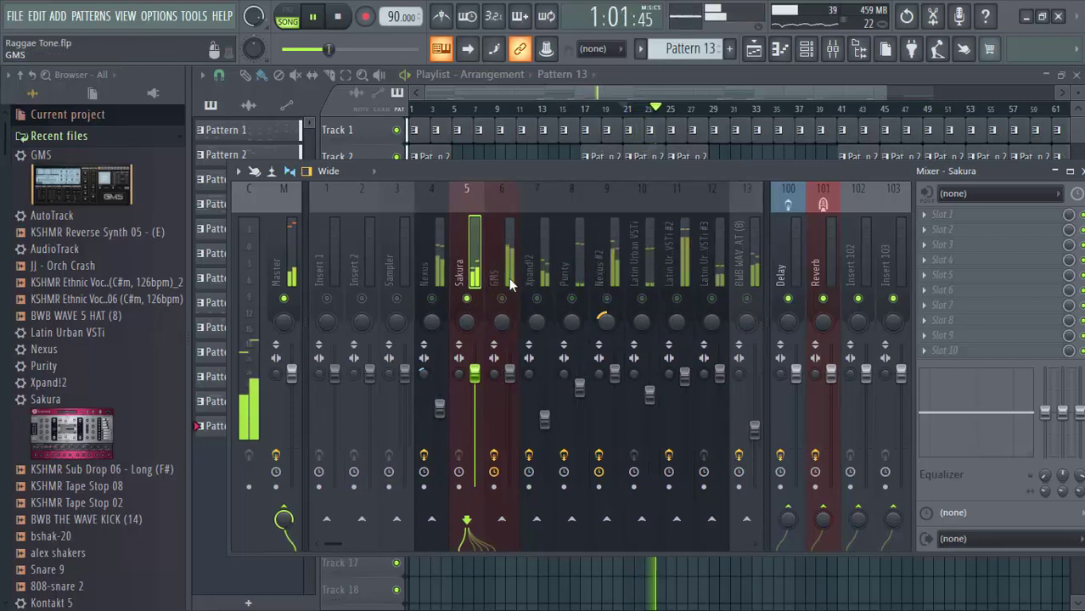
left_click(957, 216)
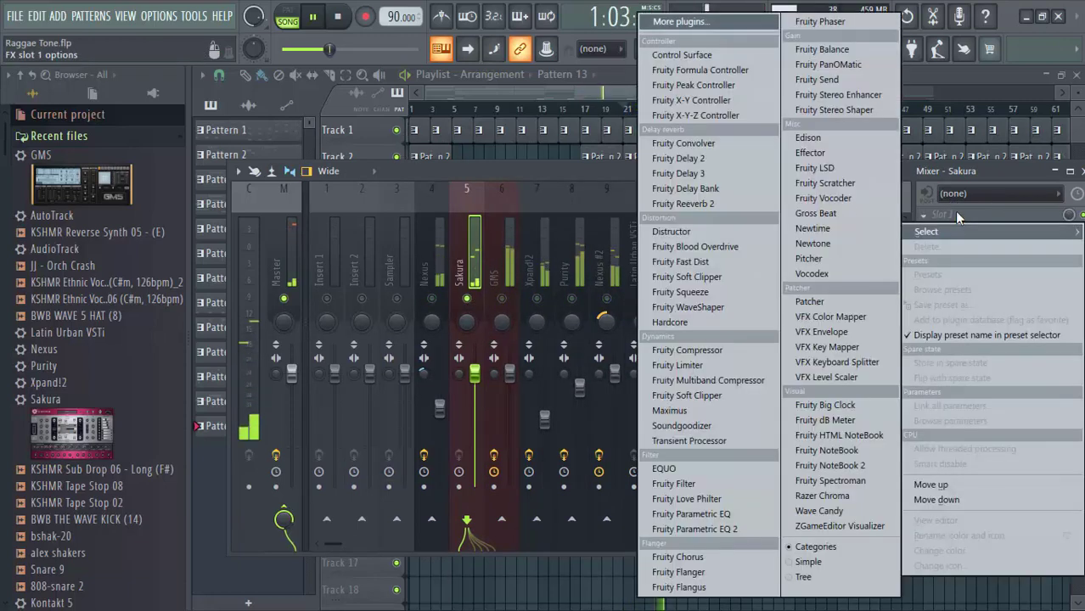
left_click(712, 528)
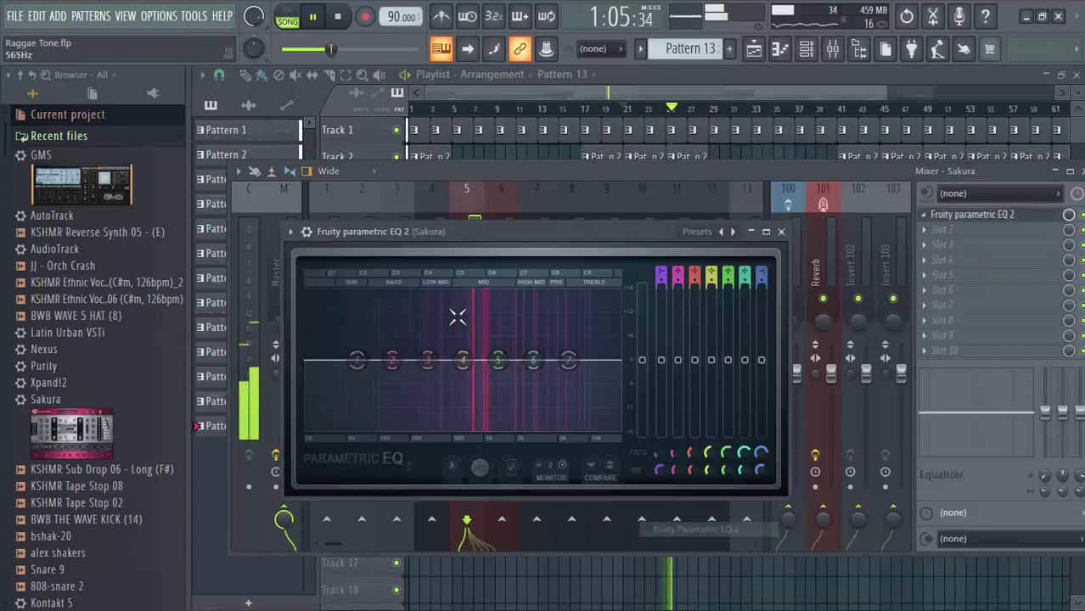
Cut Sakura's low end with EQ band 1 set to Steep 8 at -18 dB, and slightly boost bands 5, 6 and 7.
right_click(358, 361)
left_click(437, 415)
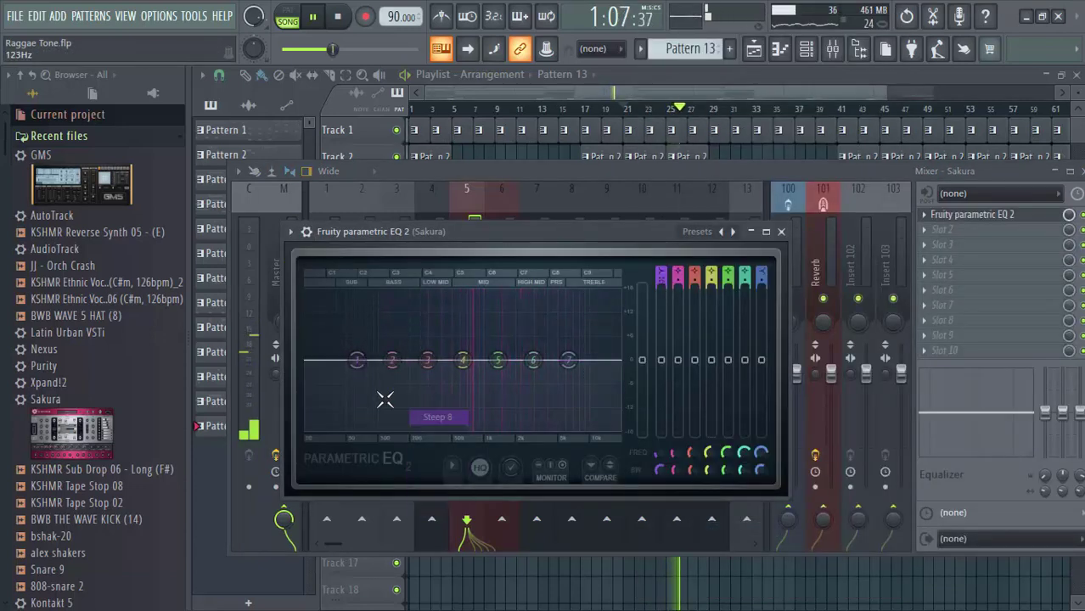
left_click_drag(356, 362, 415, 427)
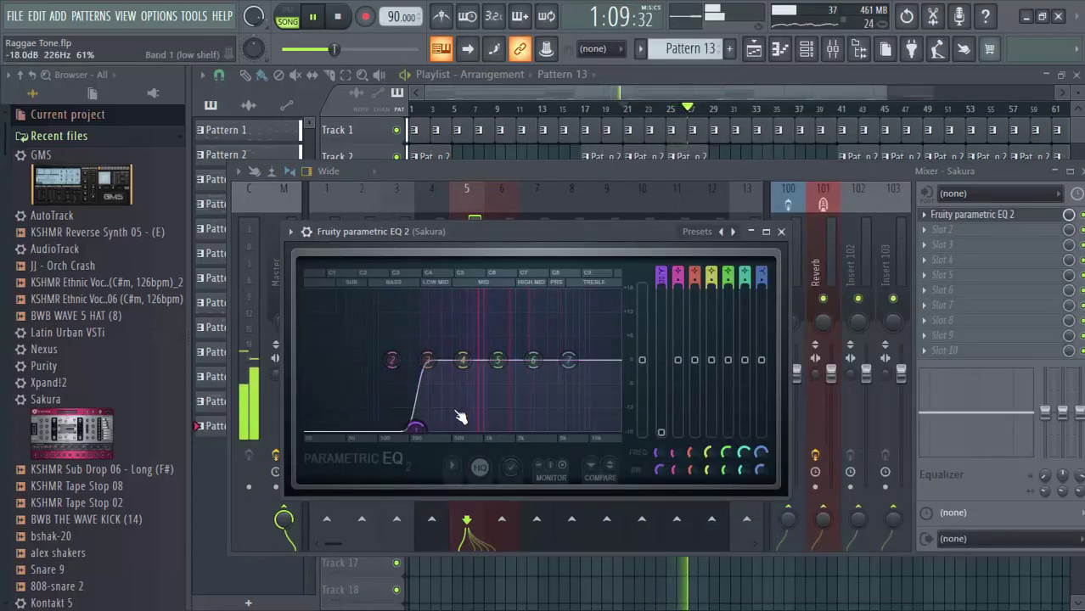
left_click_drag(497, 360, 574, 345)
left_click_drag(415, 428, 419, 428)
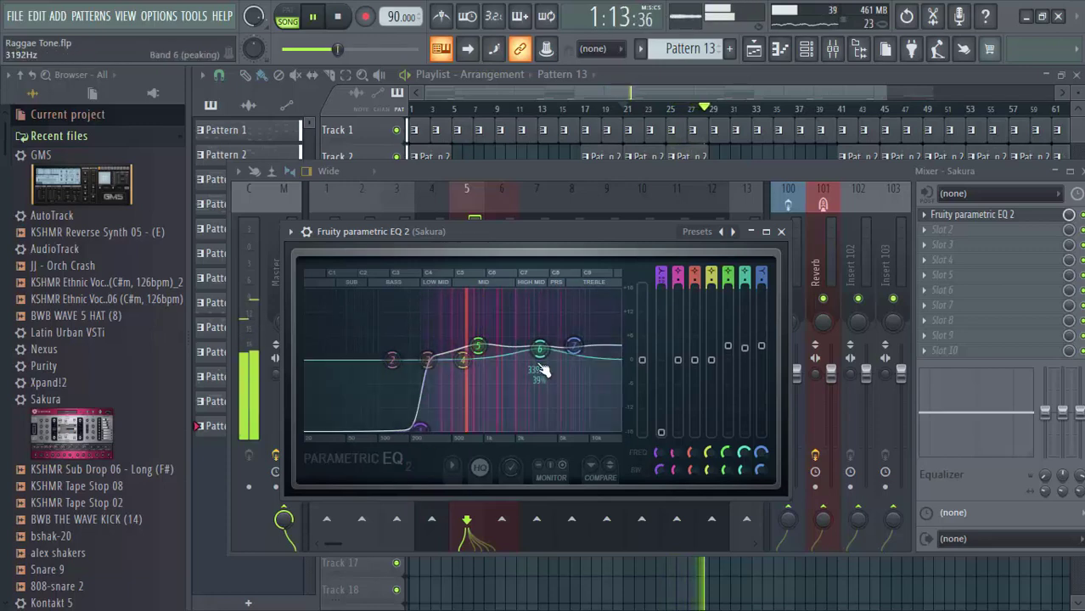
Pause playback, load Fruity Compressor into effect slot 2 of the Sakura track, and resume playback.
key("space")
left_click(975, 238)
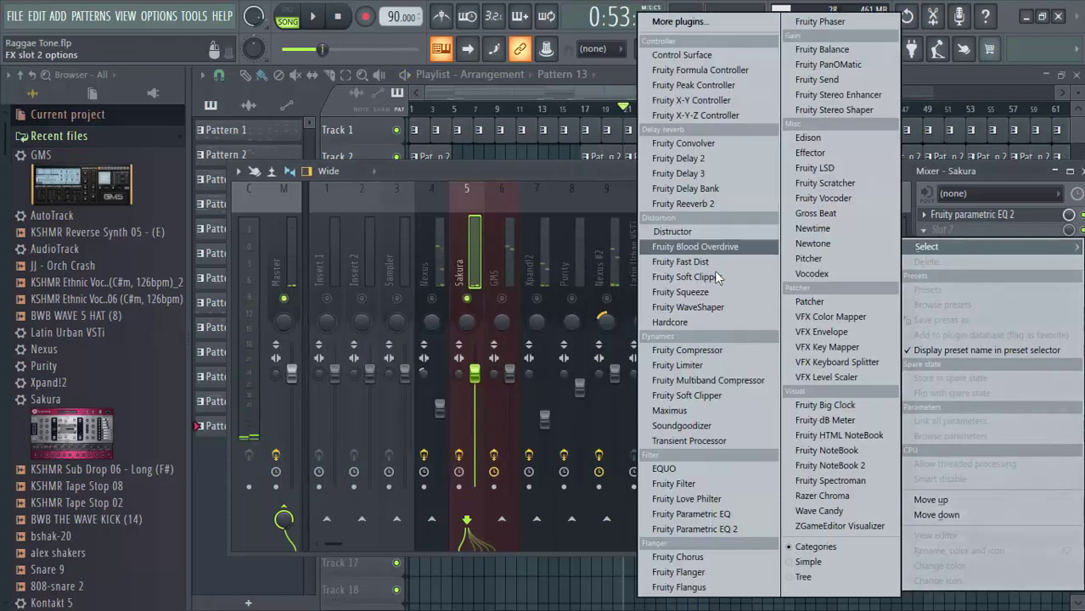
left_click(724, 350)
key("space")
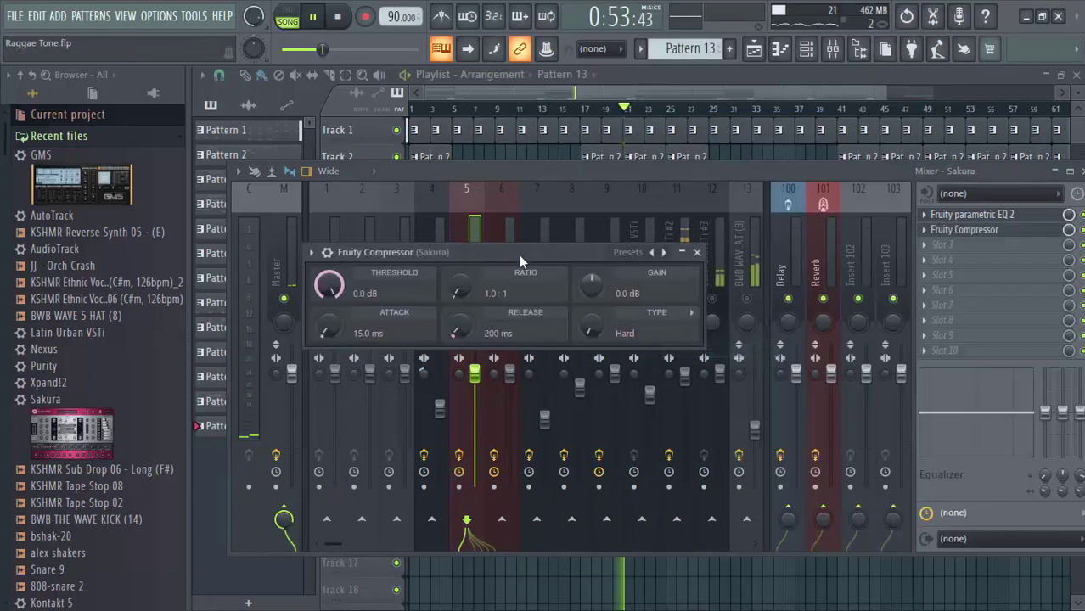
Apply the Leveler 2 preset to Sakura's compressor, then set gain 4.6 dB, ratio 4.1:1, threshold -19.0 dB and release 145 ms.
left_click(641, 253)
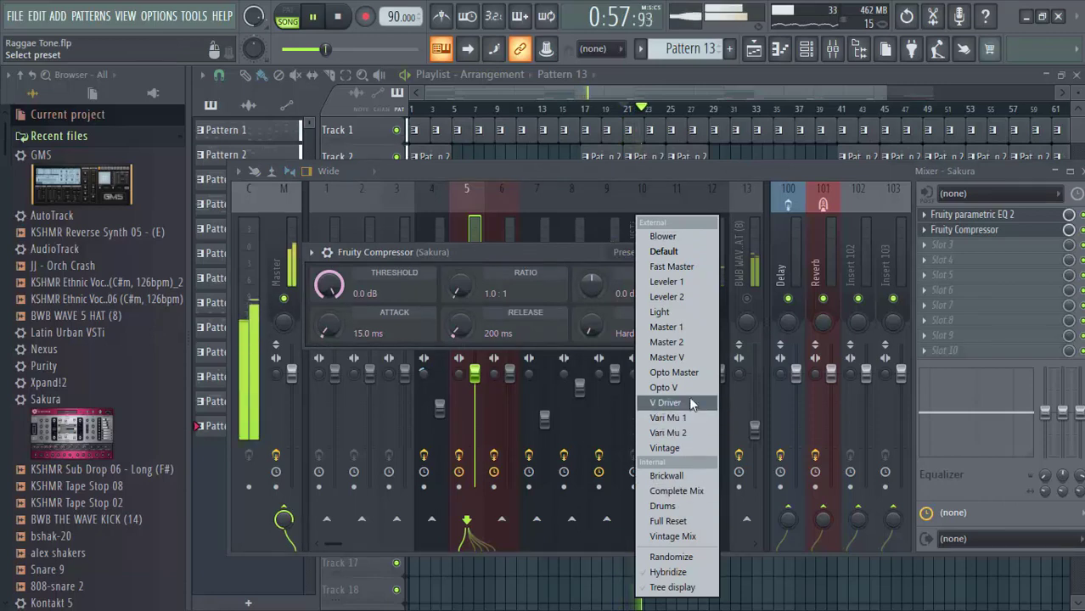
left_click(687, 301)
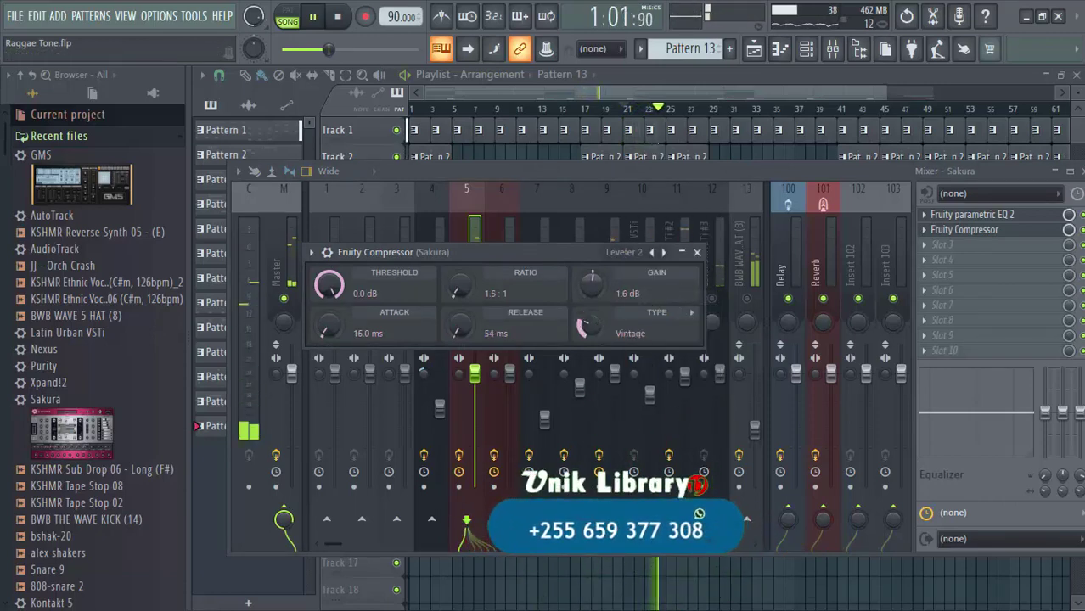
left_click_drag(592, 284, 592, 270)
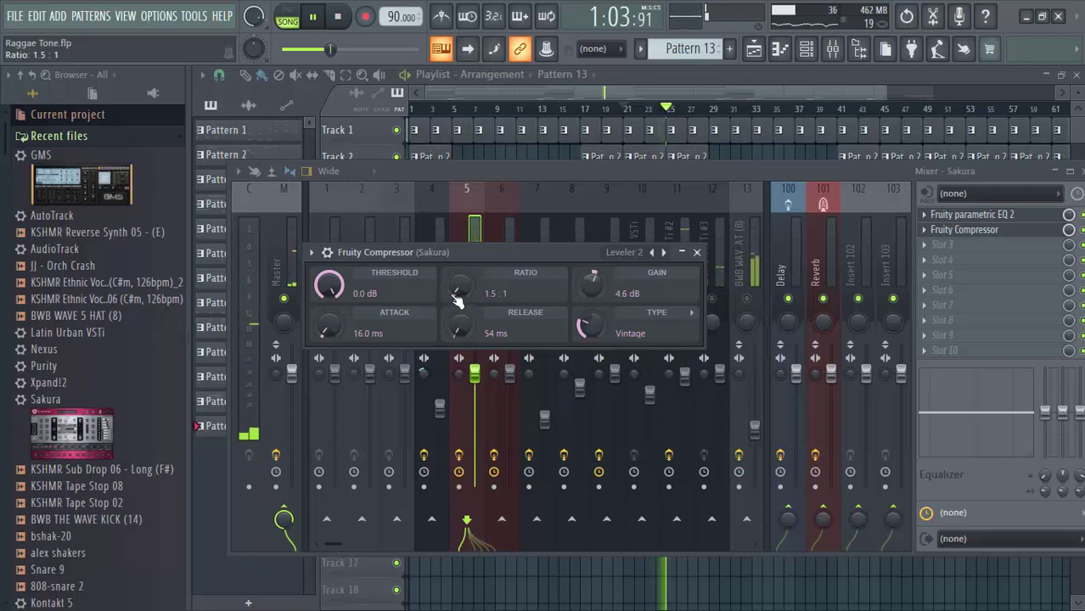
left_click_drag(458, 293, 458, 275)
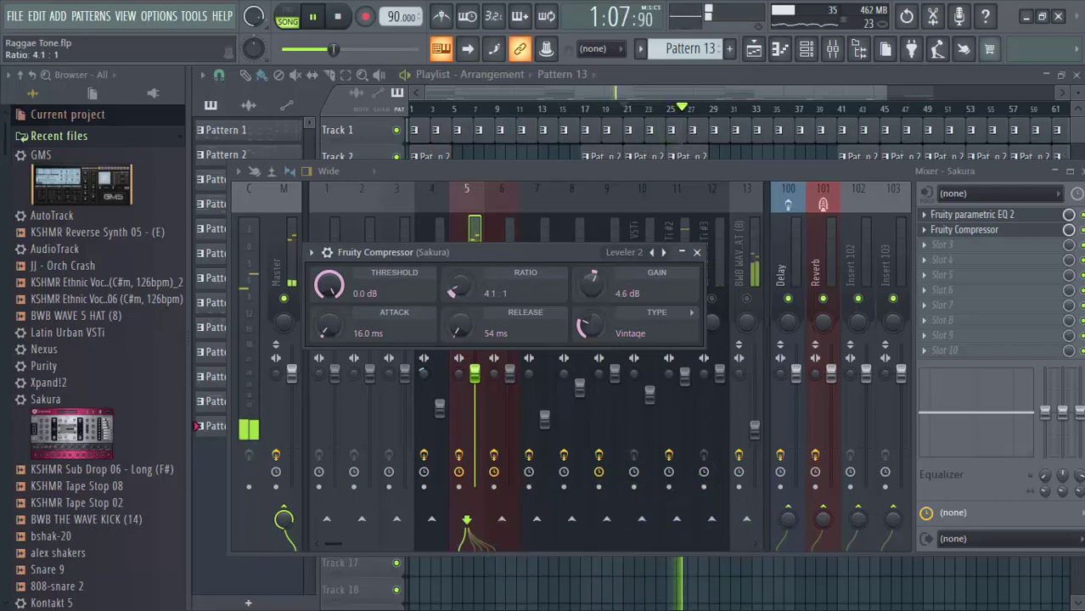
left_click_drag(330, 286, 329, 298)
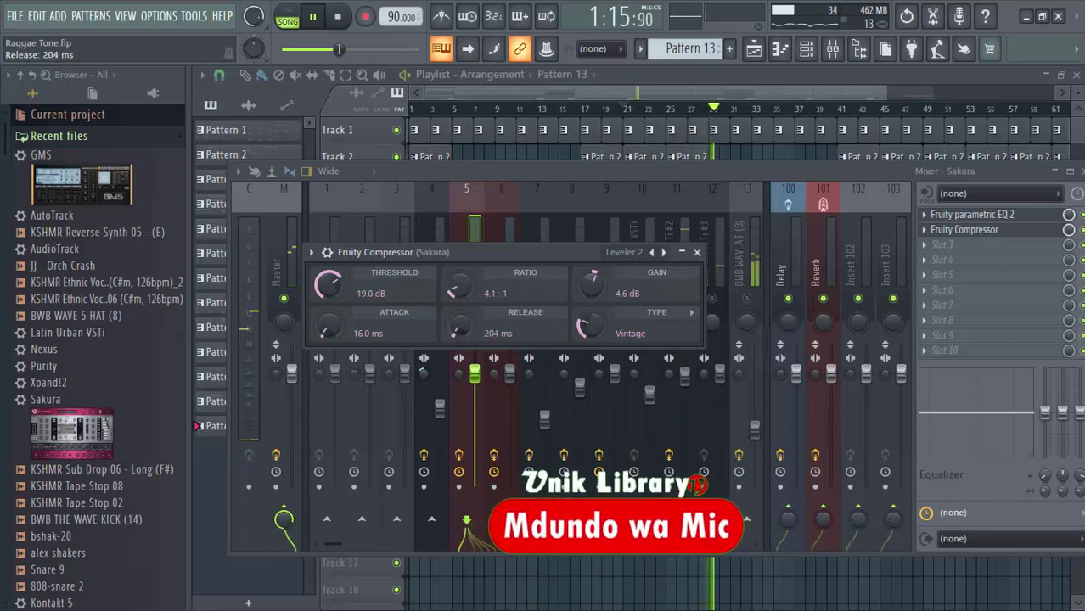
left_click_drag(458, 329, 458, 316)
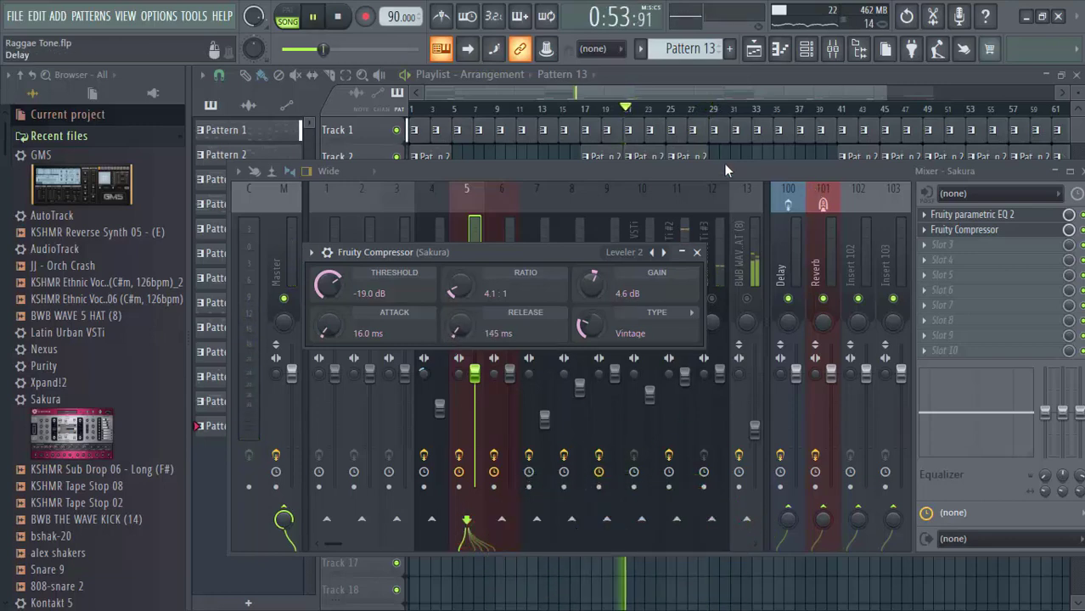
left_click(723, 169)
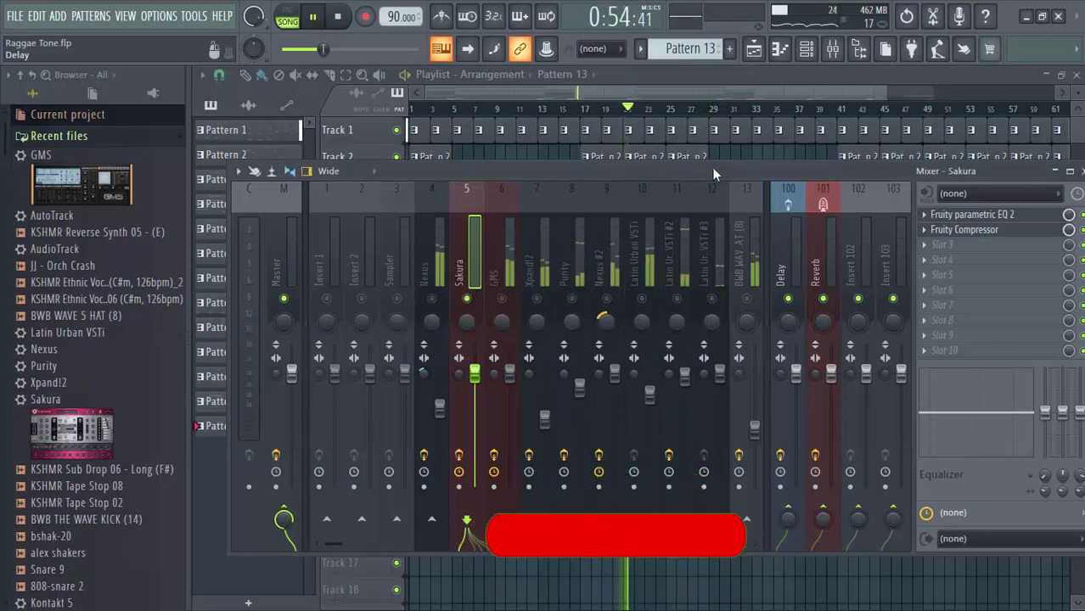
Load Fruity Reeverb 2 into effect slot 3 and Fruity Delay 3 into effect slot 4 of the Sakura track.
left_click(965, 246)
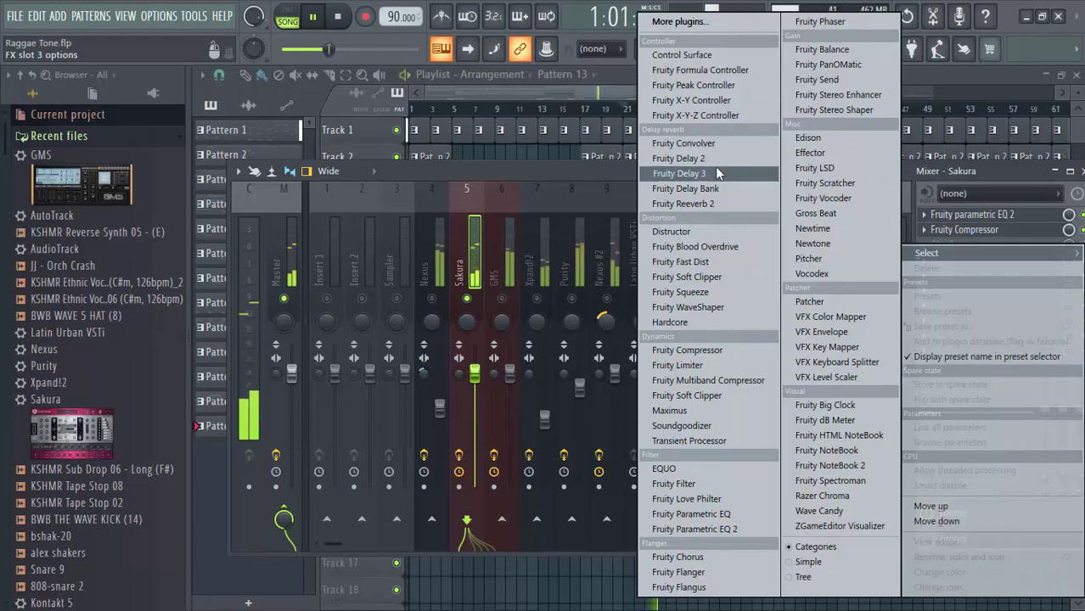
left_click(715, 203)
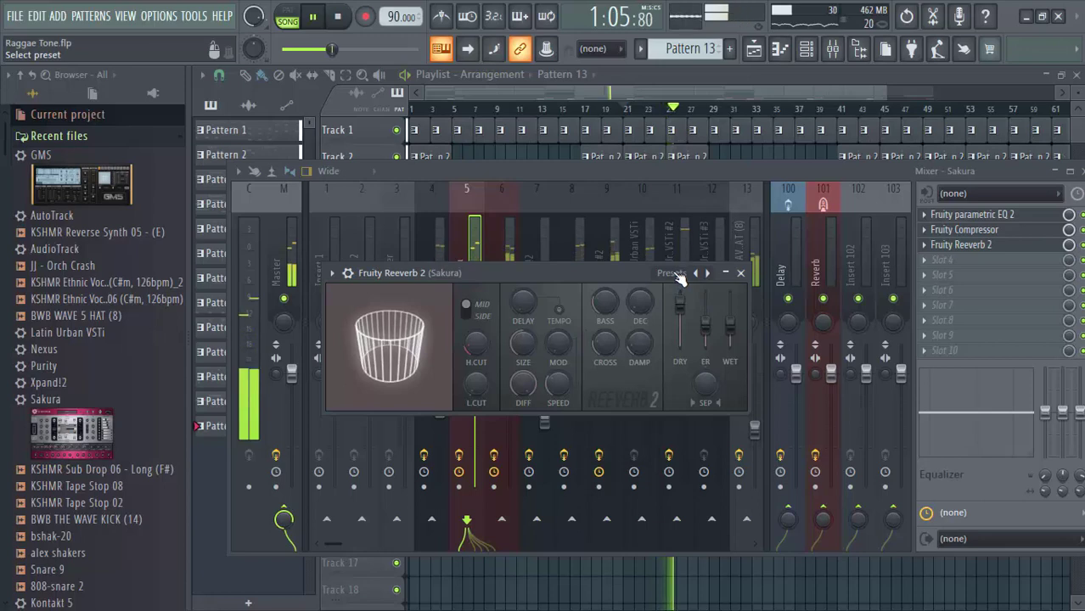
left_click(957, 260)
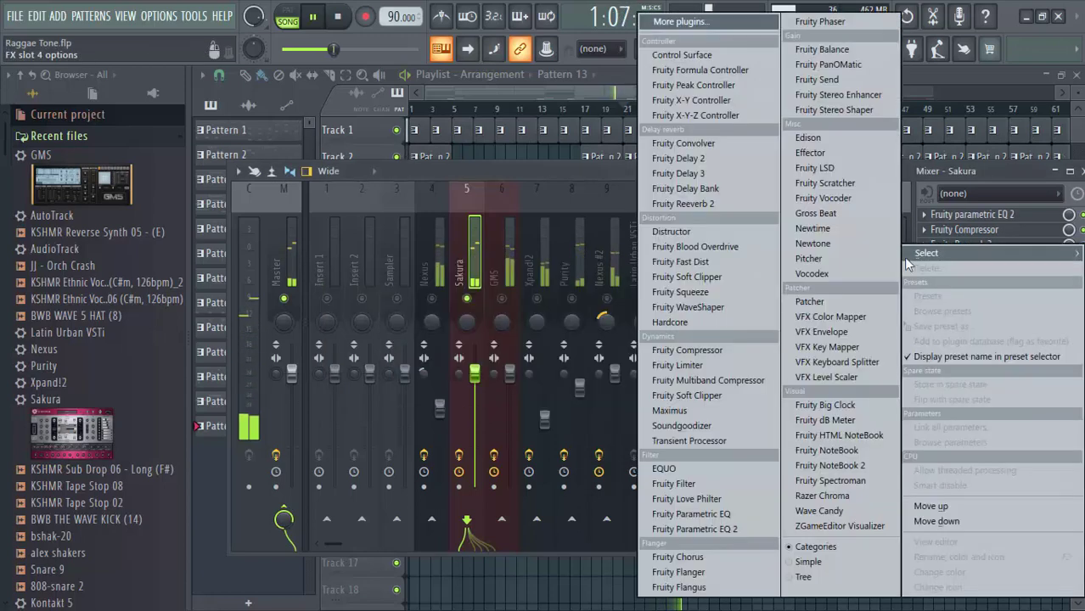
left_click(715, 173)
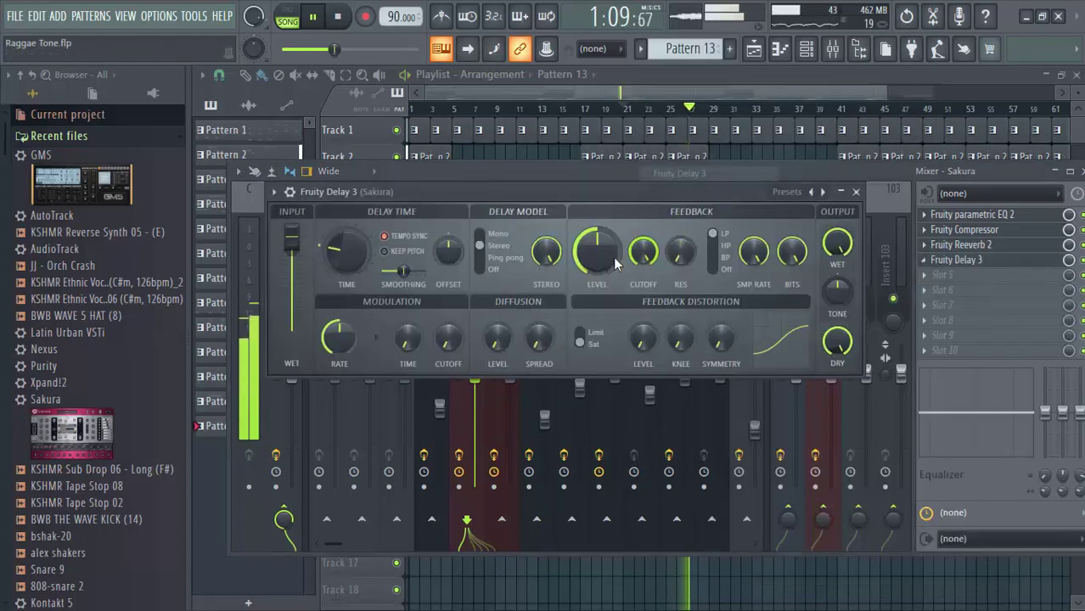
Apply the Ping pong preset to Sakura's Fruity Delay 3 and set its output wet level to 40%.
left_click(788, 193)
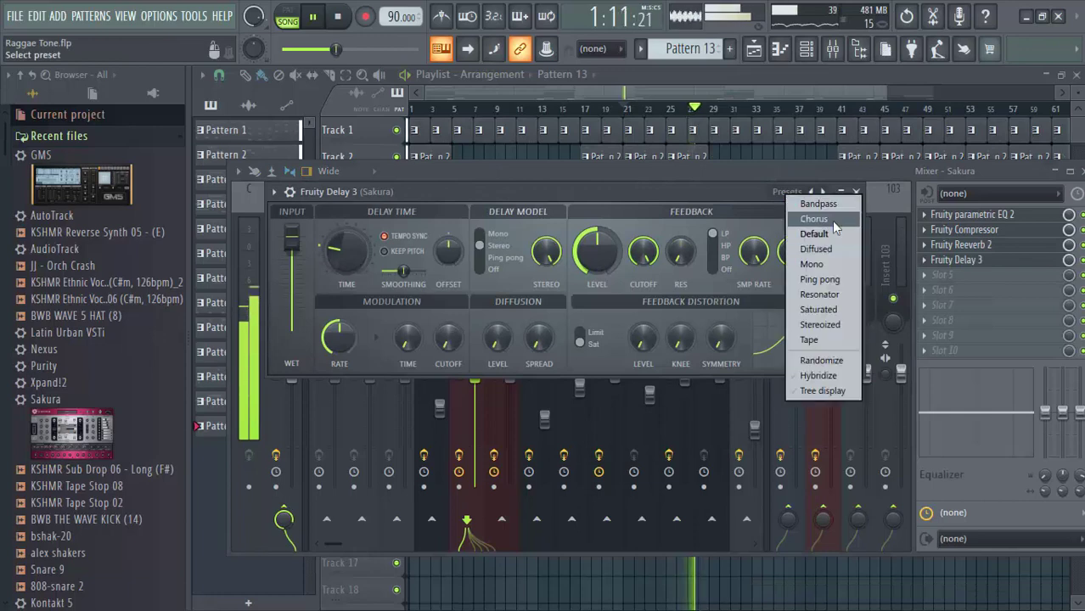
left_click(825, 284)
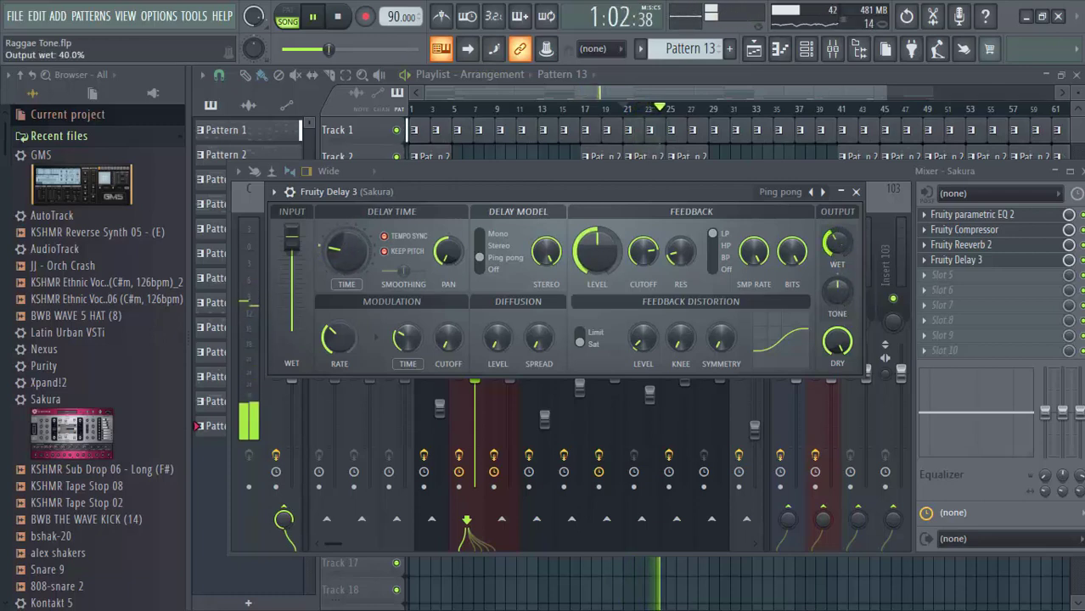
left_click(797, 160)
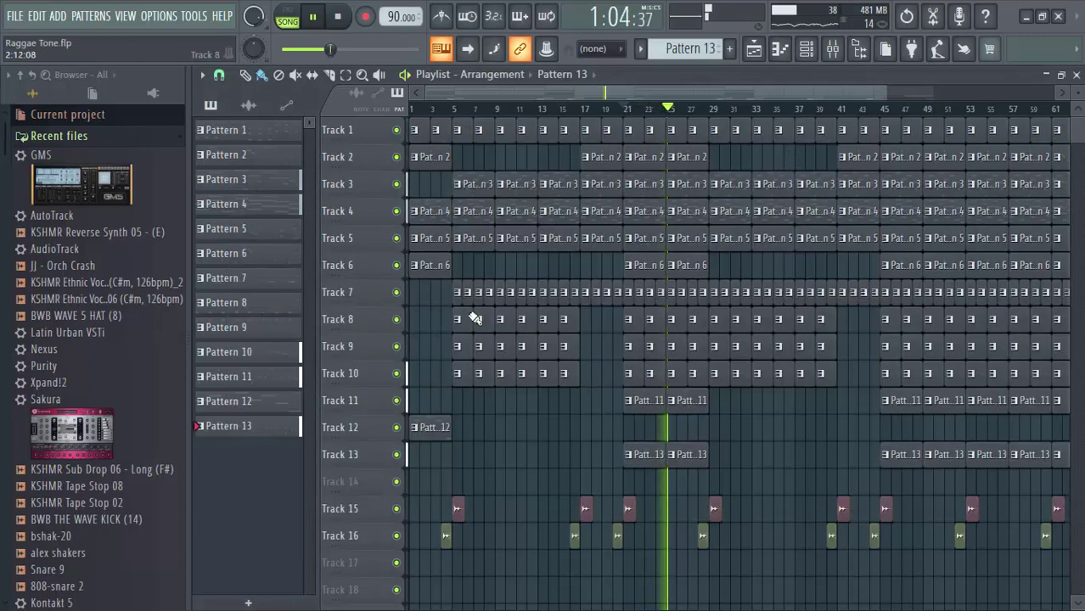
Pan the Sakura mixer track slightly left and replay the full mix from the start of the song.
left_click(836, 50)
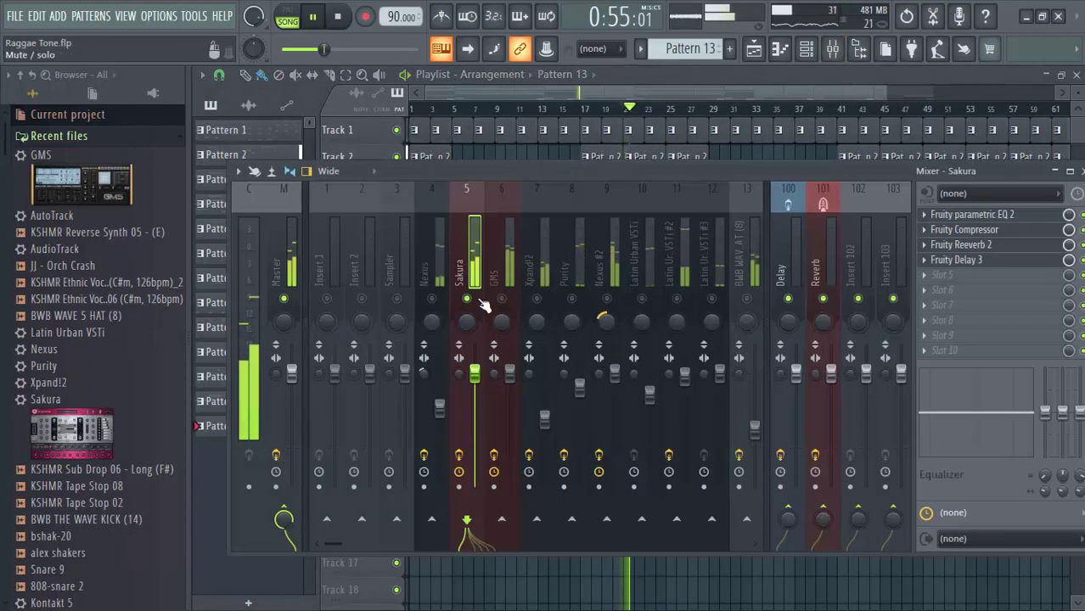
mouse_move(470, 327)
left_mouse_down()
mouse_move(470, 343)
mouse_move(469, 331)
left_mouse_up()
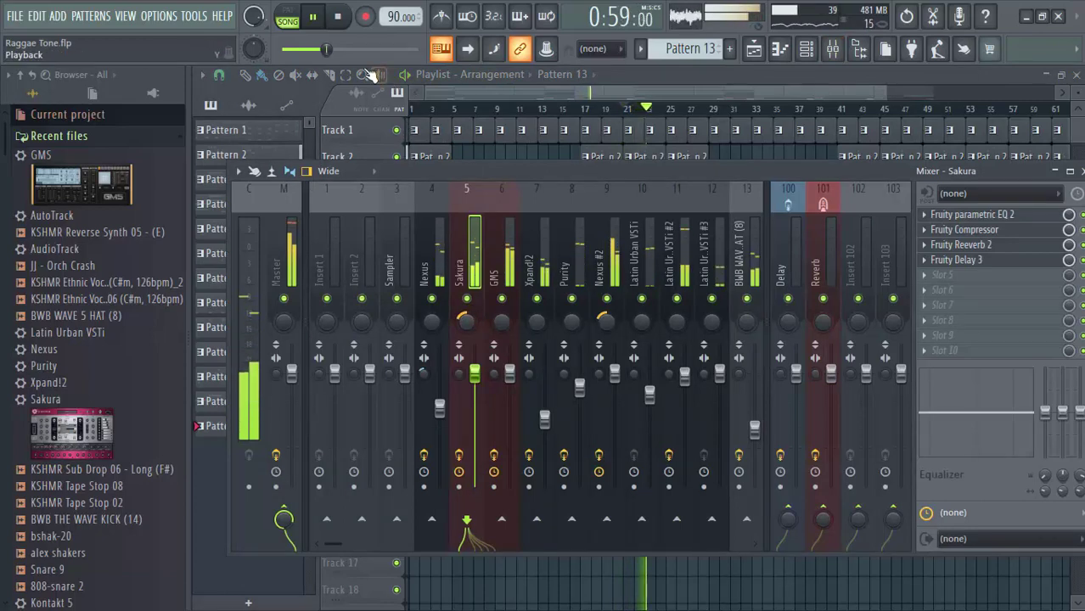
left_click_drag(325, 48, 277, 48)
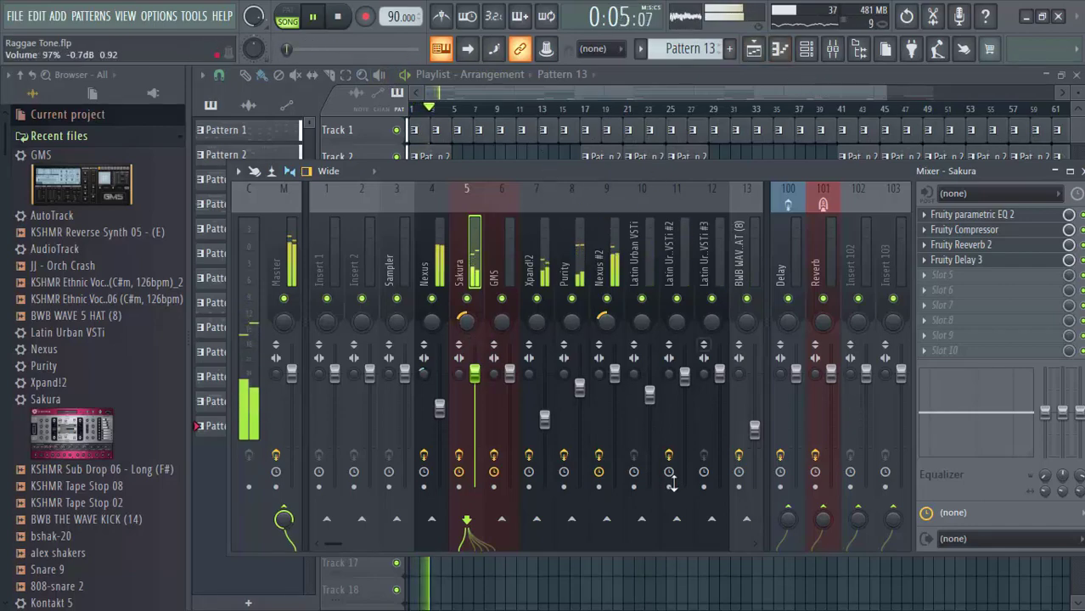
Play Pattern 2 on its own in pattern mode and open its Sakura instrument.
key("F9")
scroll(420, 105, "up", 6)
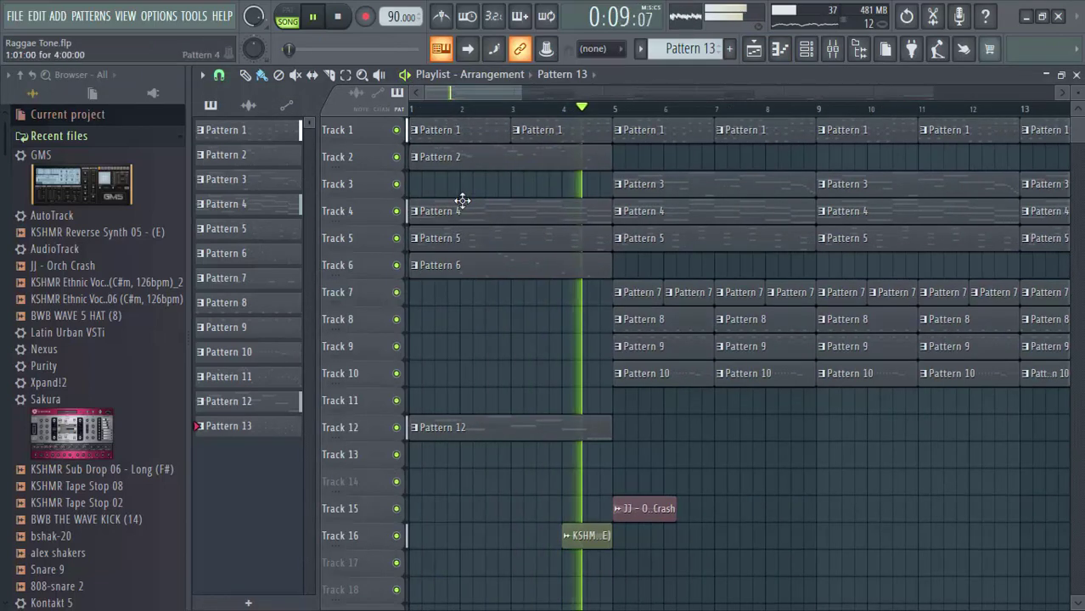
left_click(495, 266)
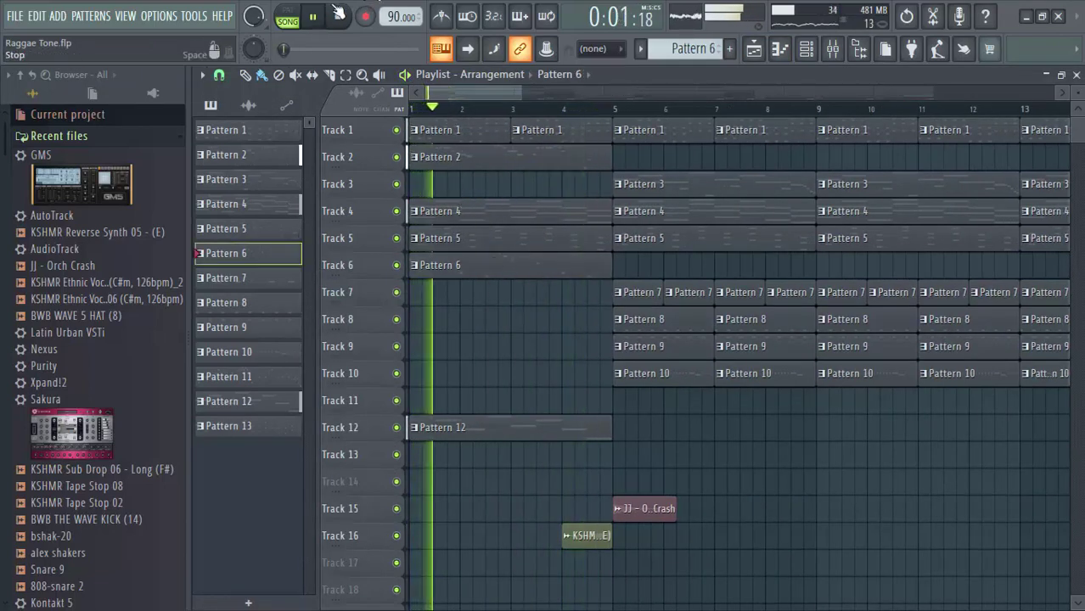
key("l")
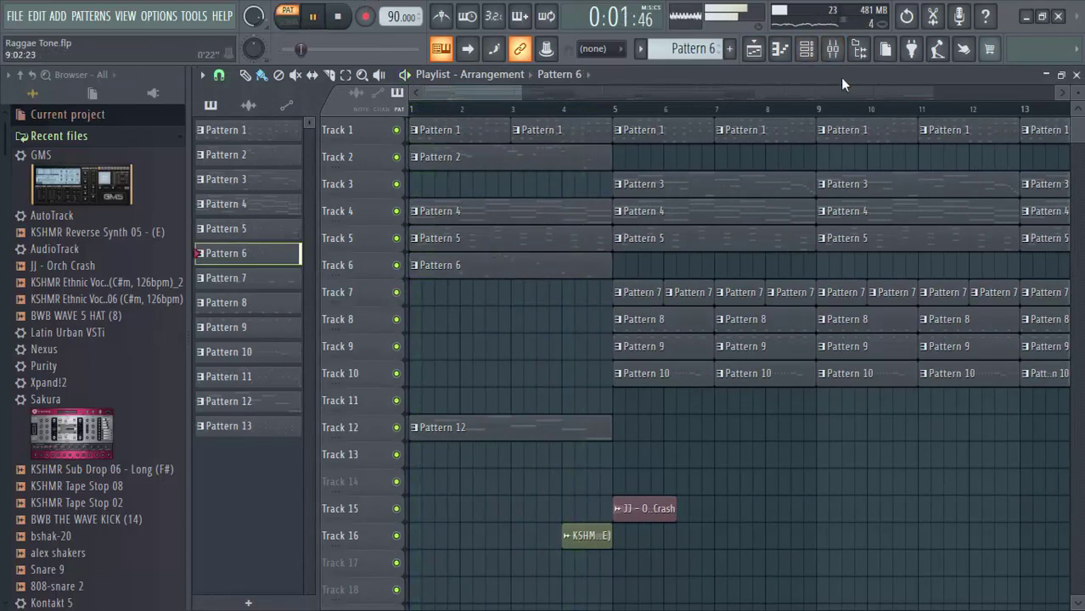
left_click(523, 168)
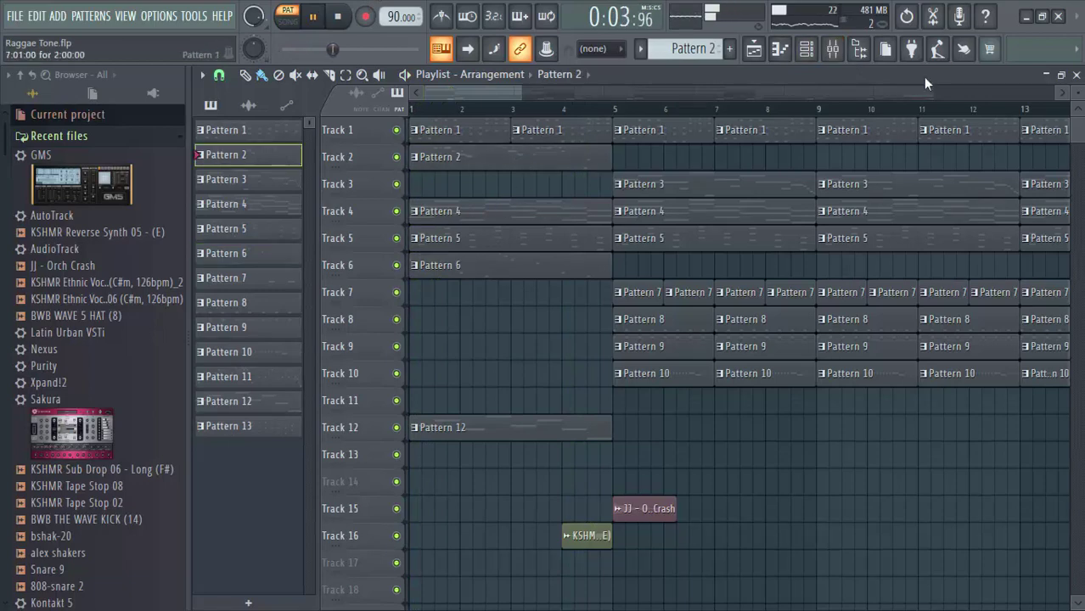
left_click(808, 48)
left_click(387, 188)
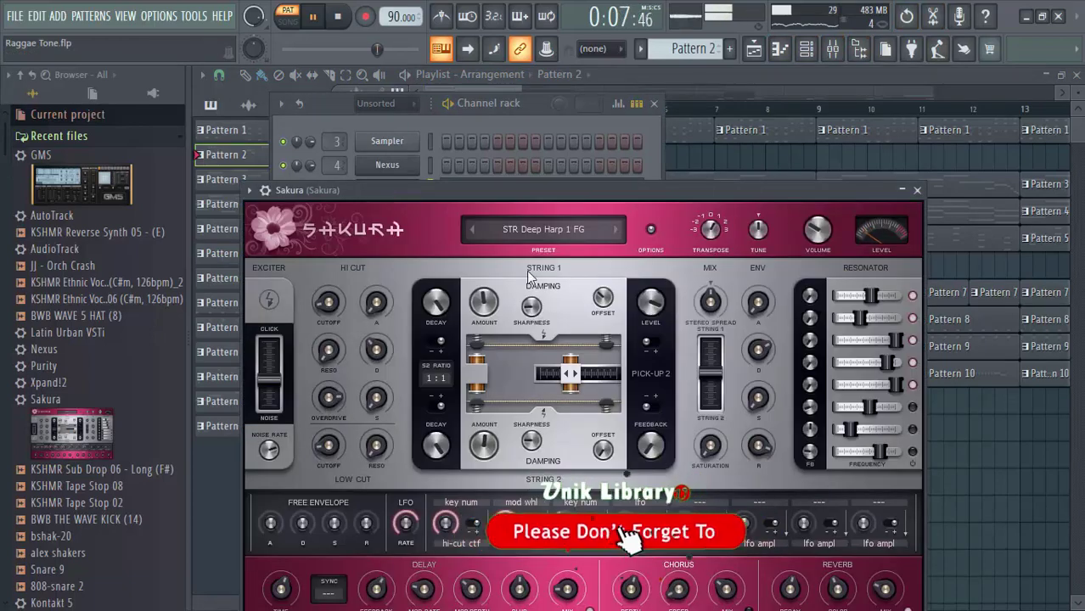
Audition Sakura's String presets STR Cello FG, STR Campfire Guitar FG and STR Violin FG, and settle on STR Strummer FG.
left_click(545, 224)
left_click(654, 311)
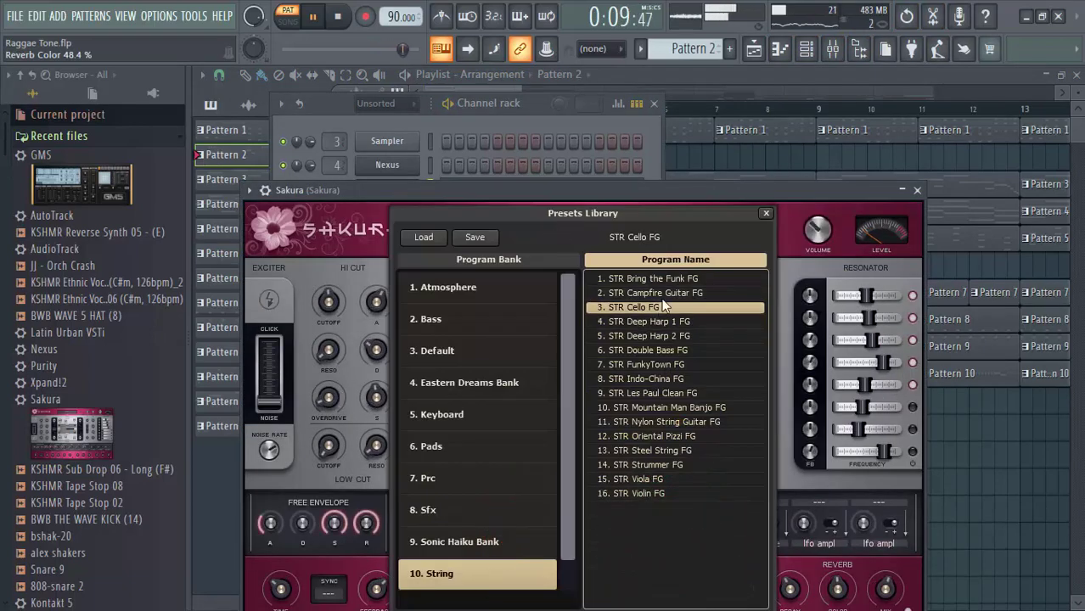
left_click(668, 293)
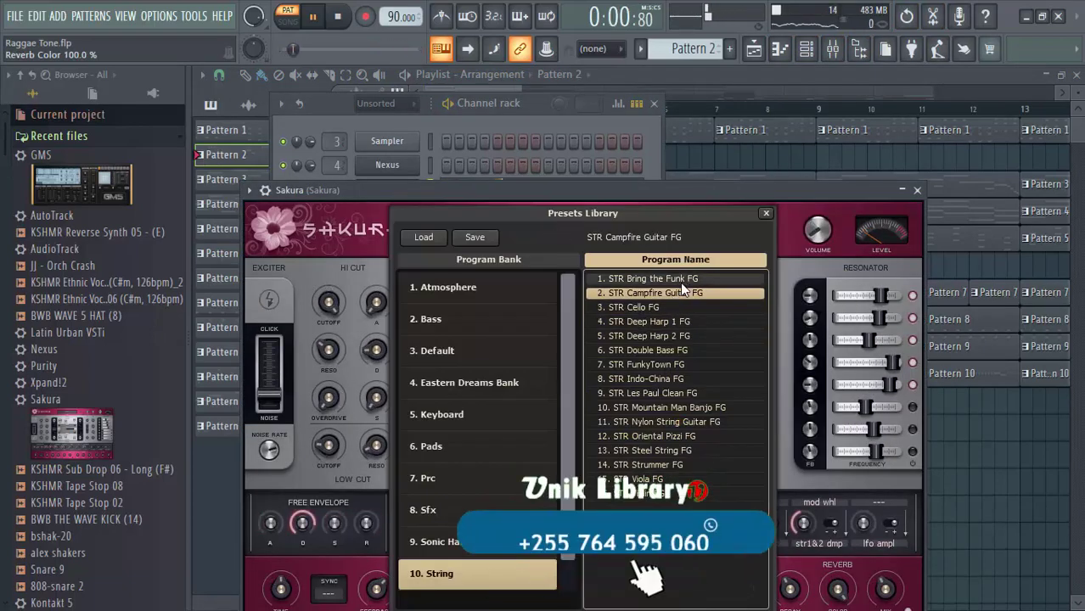
left_click(669, 295)
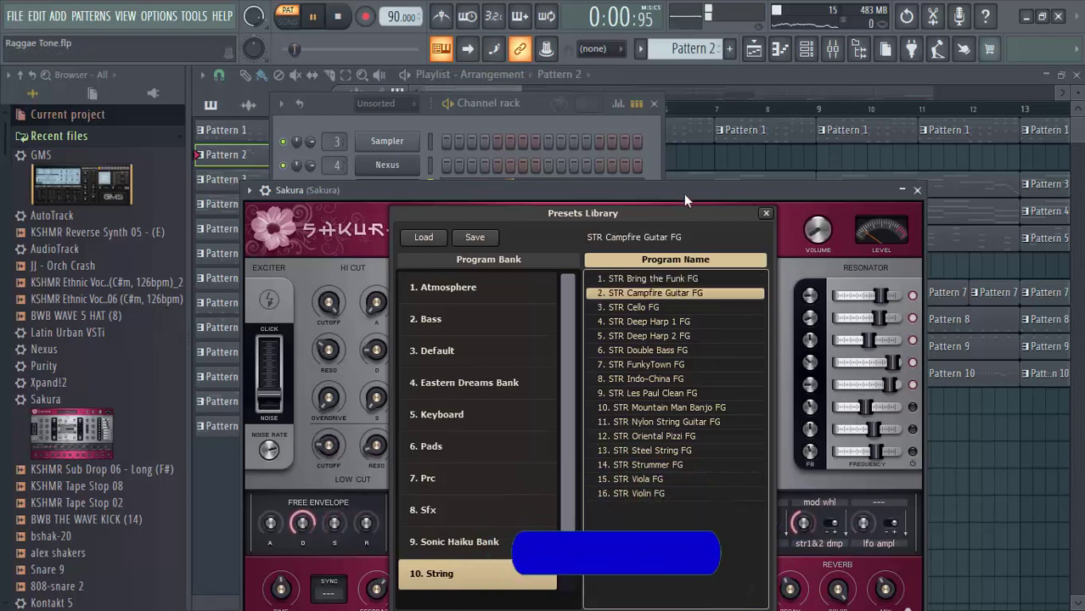
left_click(671, 494)
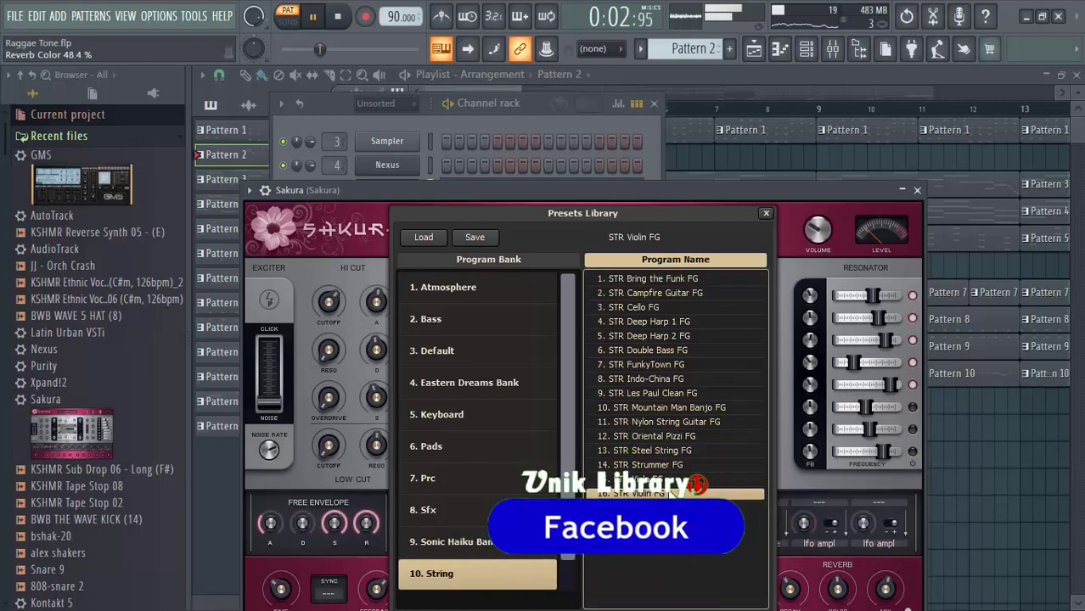
left_click(678, 464)
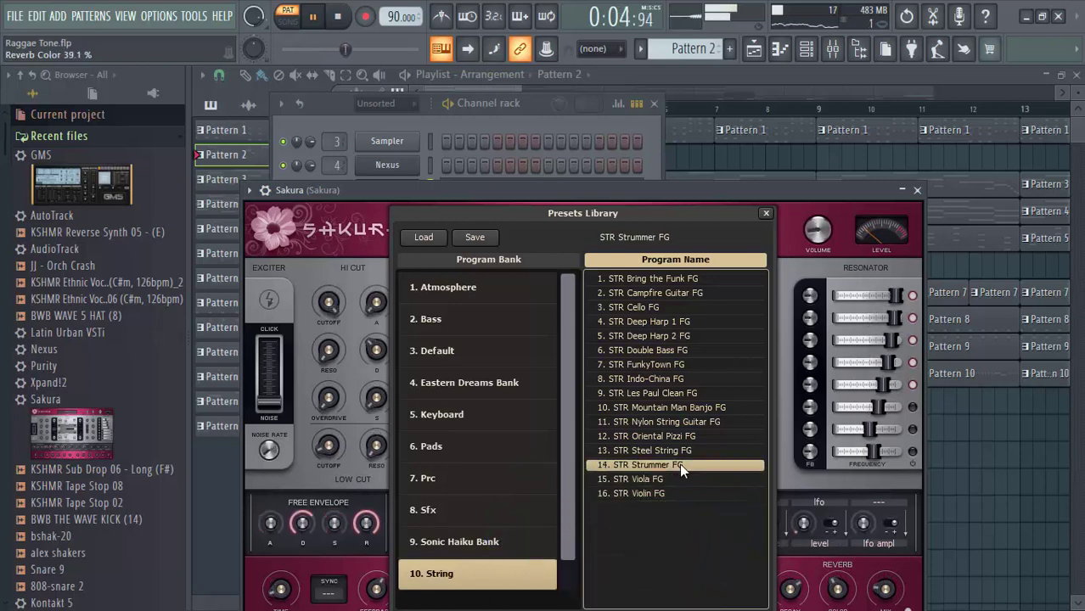
key("F5")
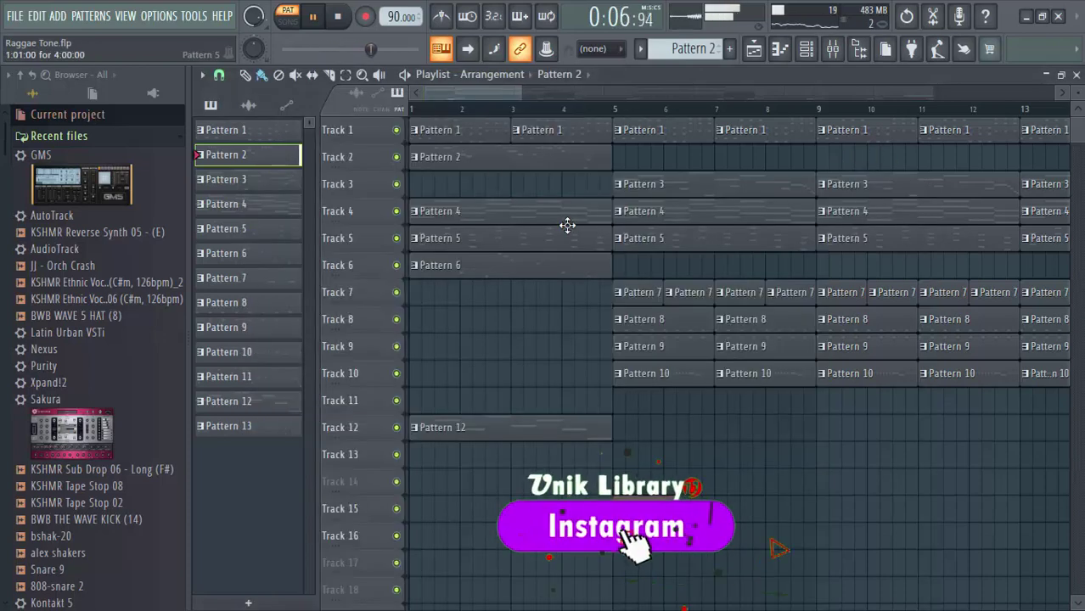
Return to song mode, show the full arrangement, and listen to the mix from about bar 16.
left_click(288, 17)
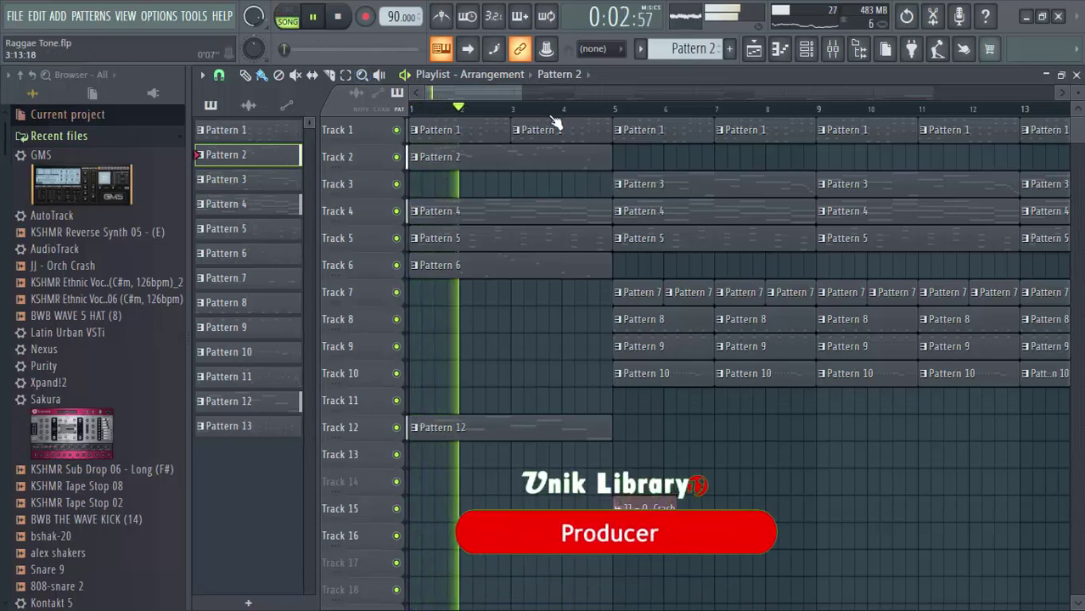
left_click_drag(524, 88, 538, 99)
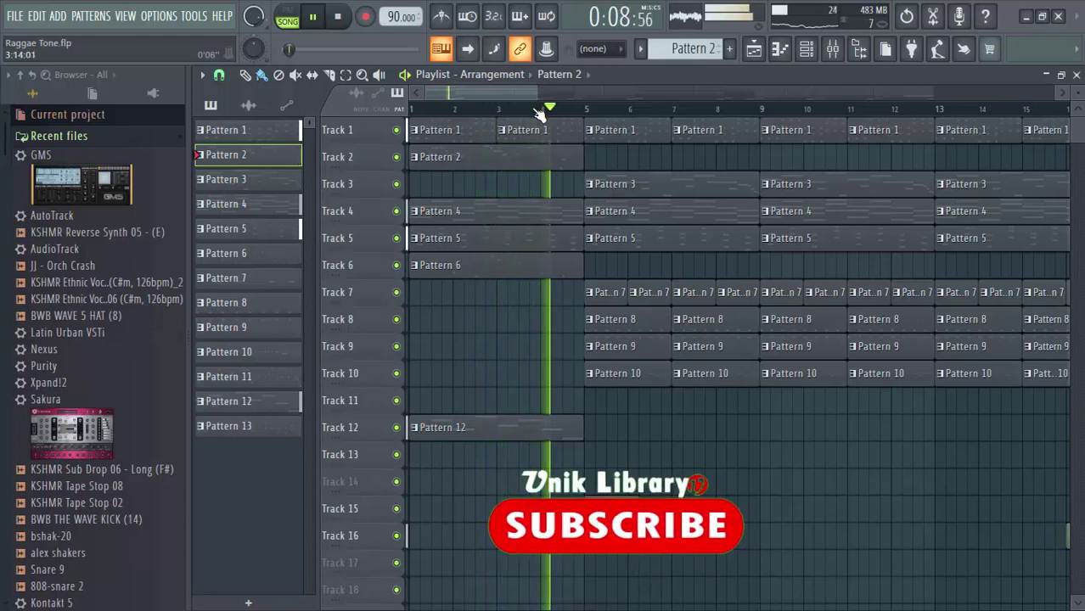
left_click_drag(567, 117, 981, 143)
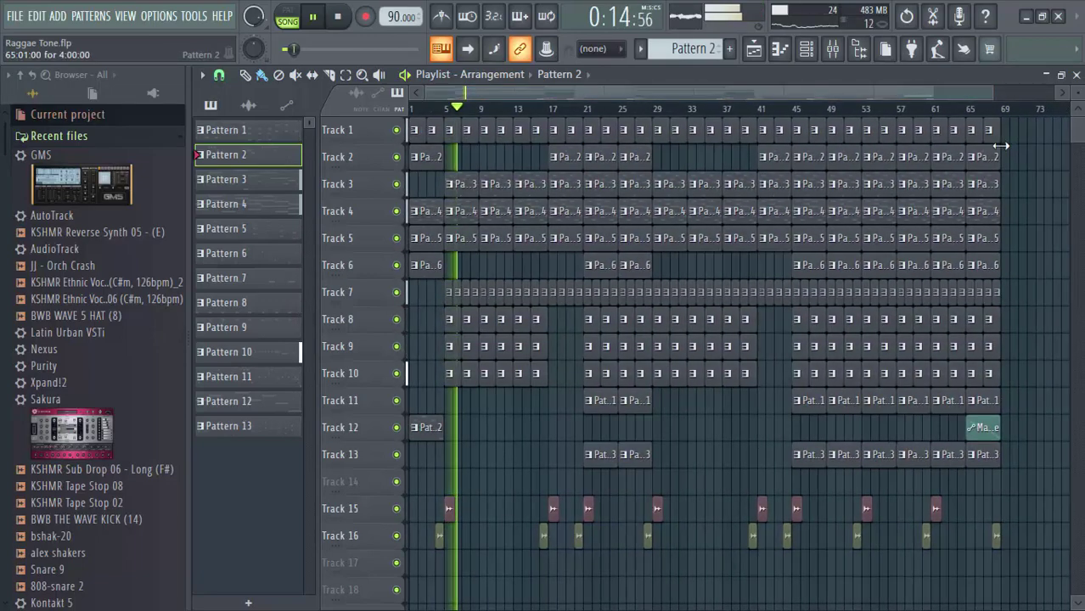
left_click_drag(1078, 95, 1078, 88)
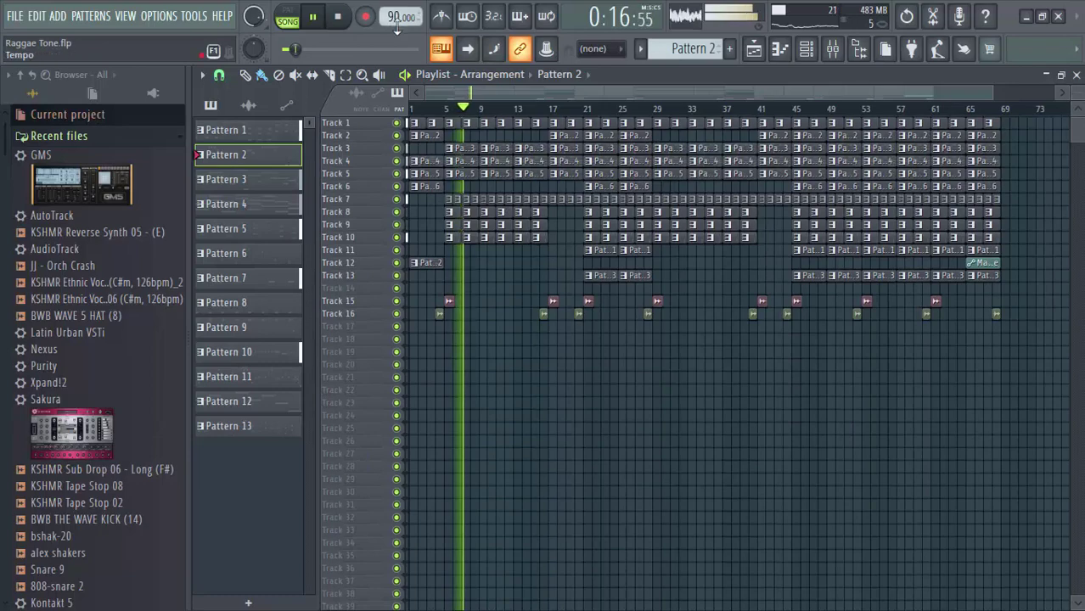
left_click(548, 109)
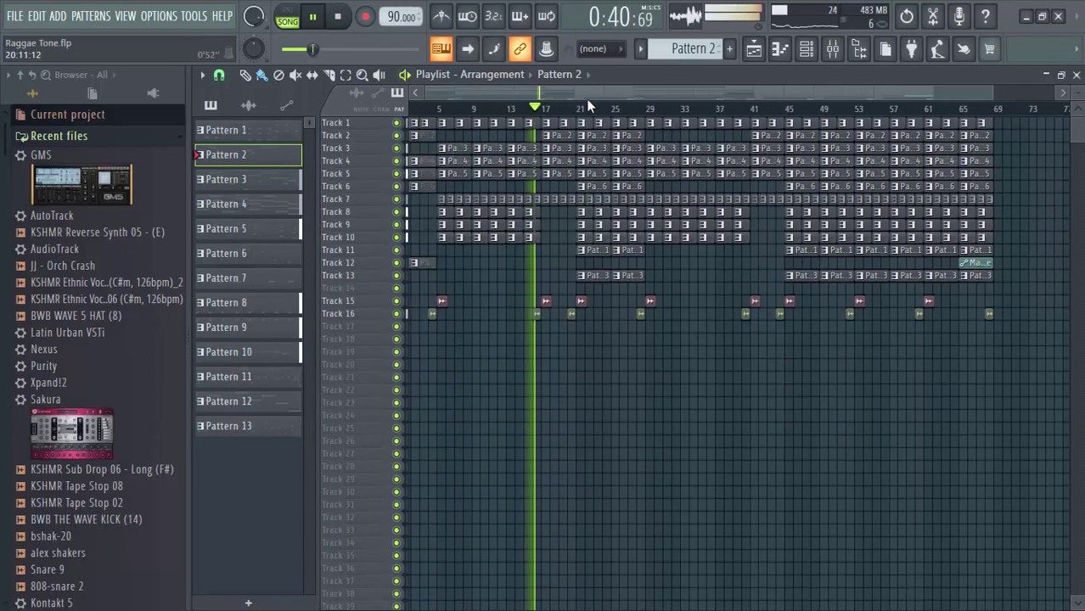
scroll(588, 108, "up", 6)
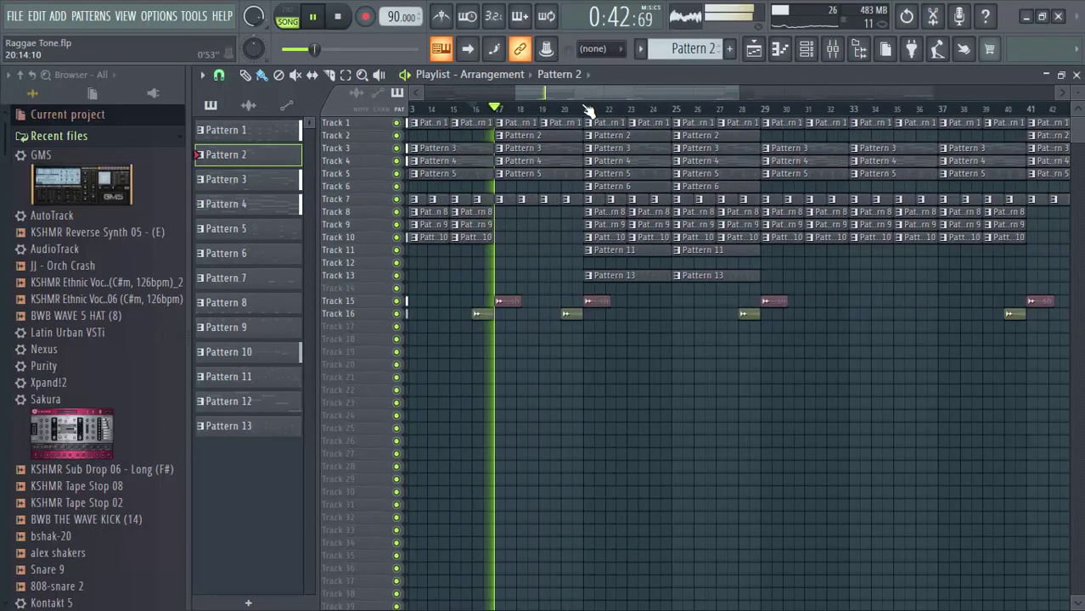
left_click_drag(577, 91, 563, 89)
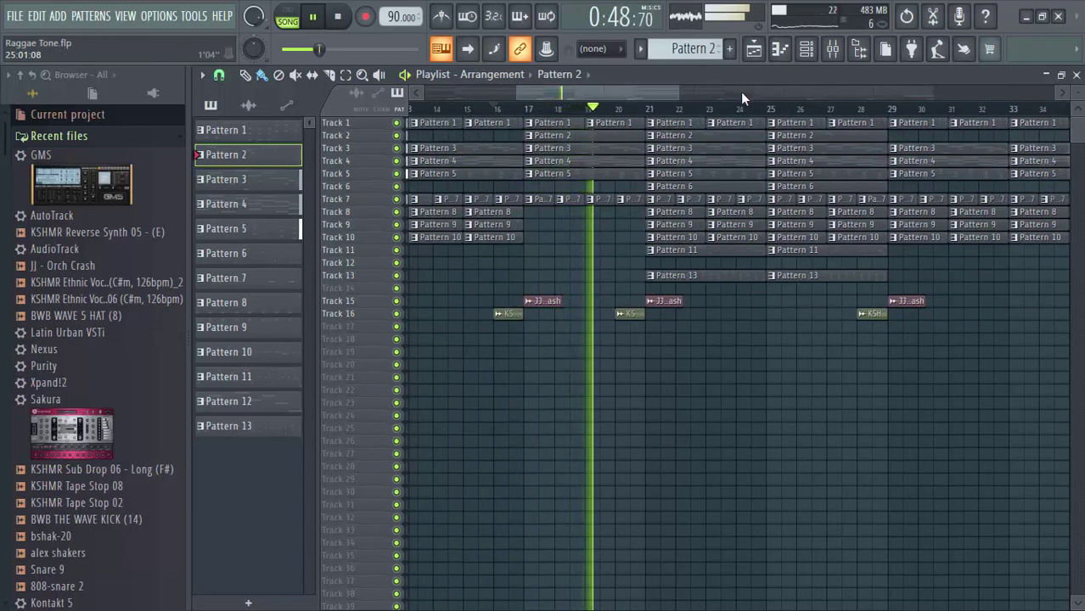
Load Fruity Blood Overdrive into effect slot 2 of the Master track and close its window.
left_click(832, 48)
left_click(292, 253)
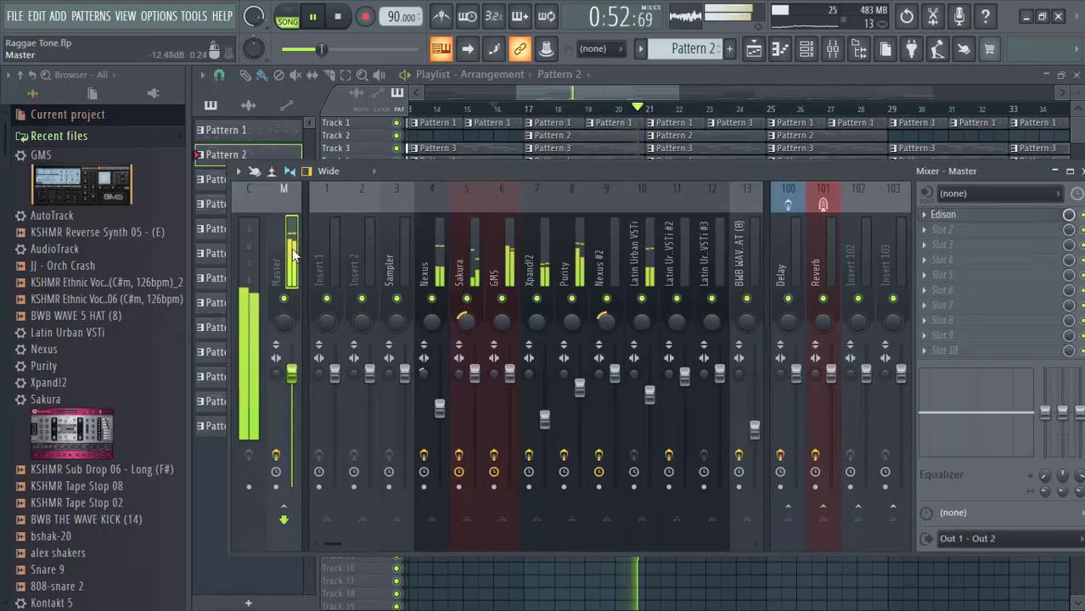
left_click(955, 229)
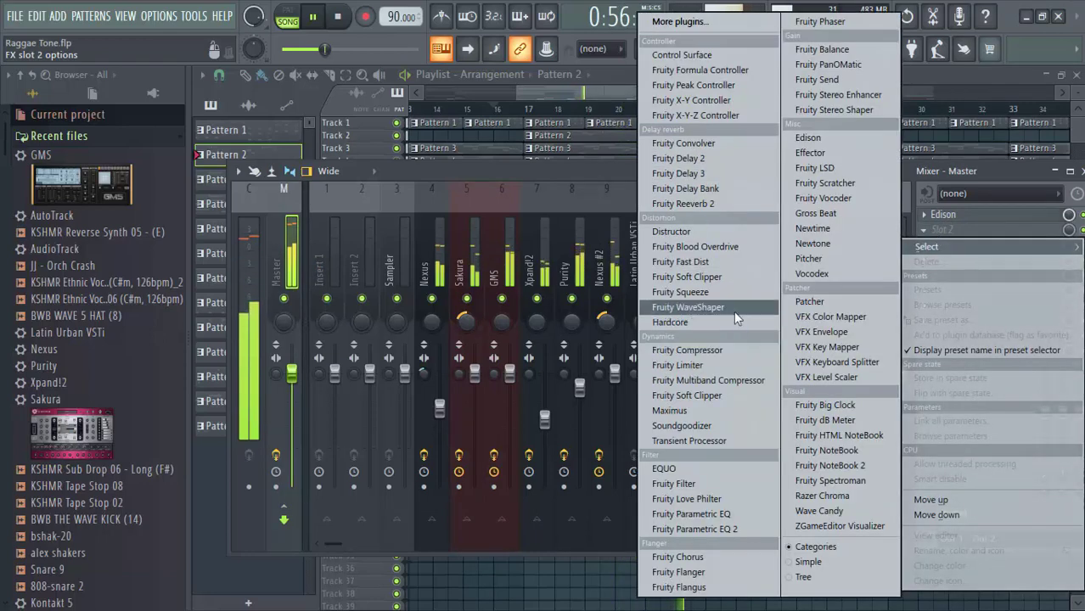
left_click(690, 245)
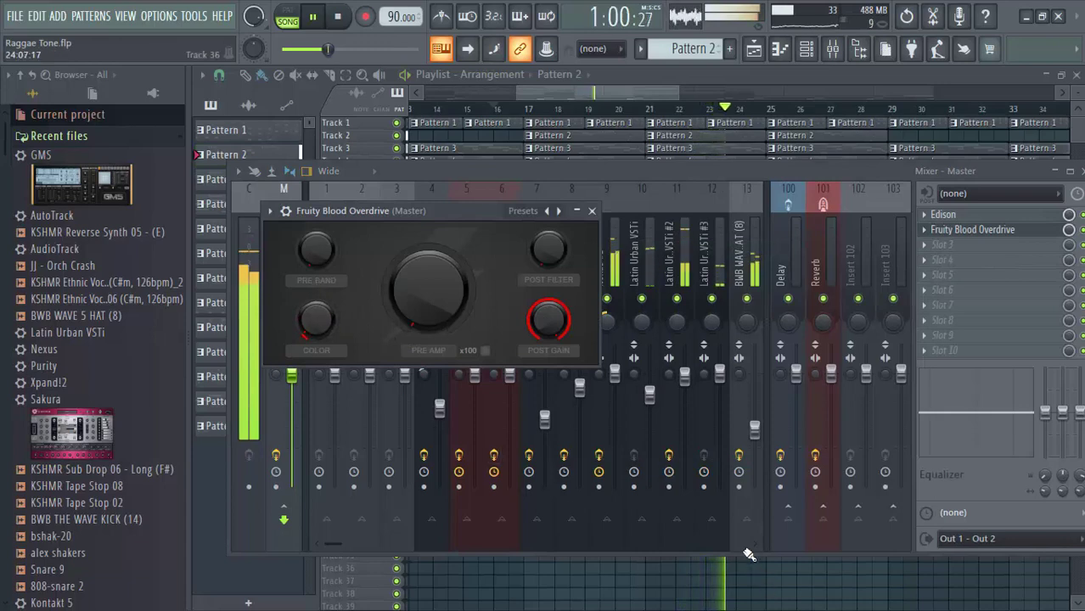
left_click(700, 174)
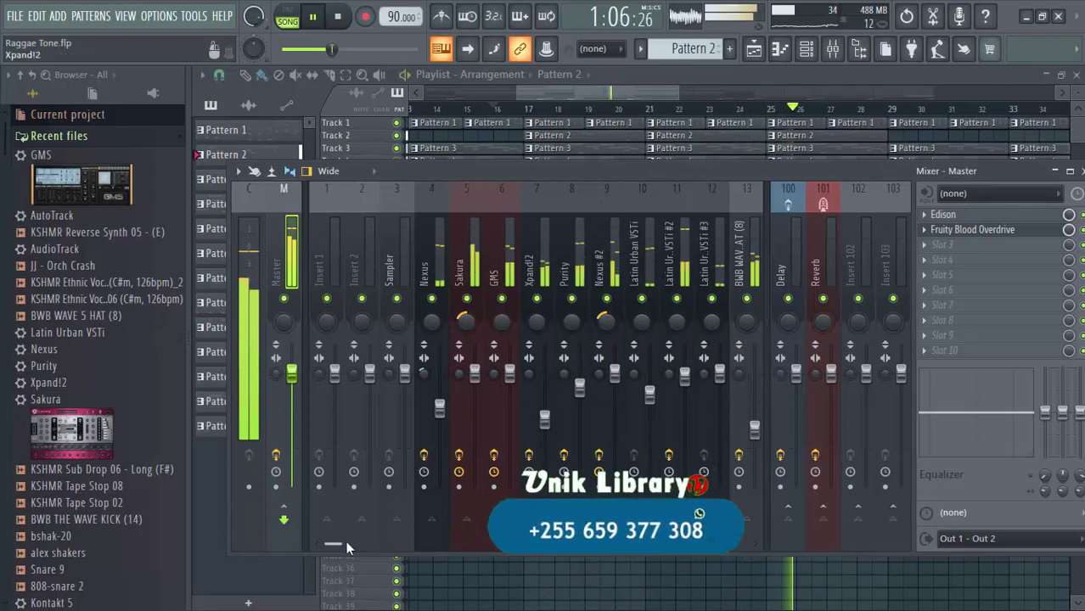
Lower the volume of the KSHMR Ethnic vocal loop on mixer track 14 slightly and hide the mixer.
left_click_drag(345, 543, 367, 538)
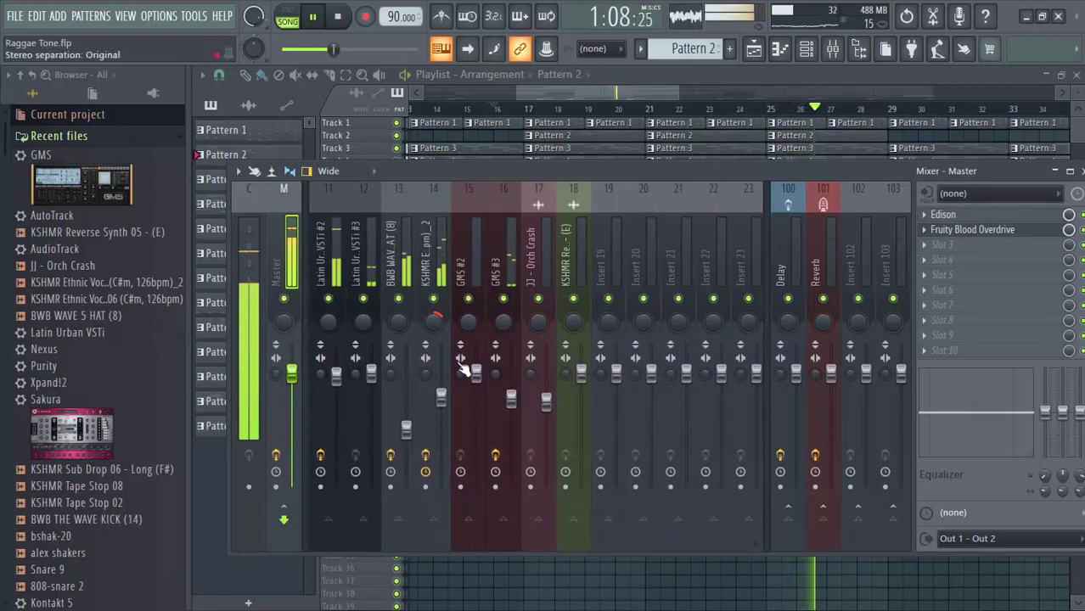
left_click_drag(442, 397, 442, 414)
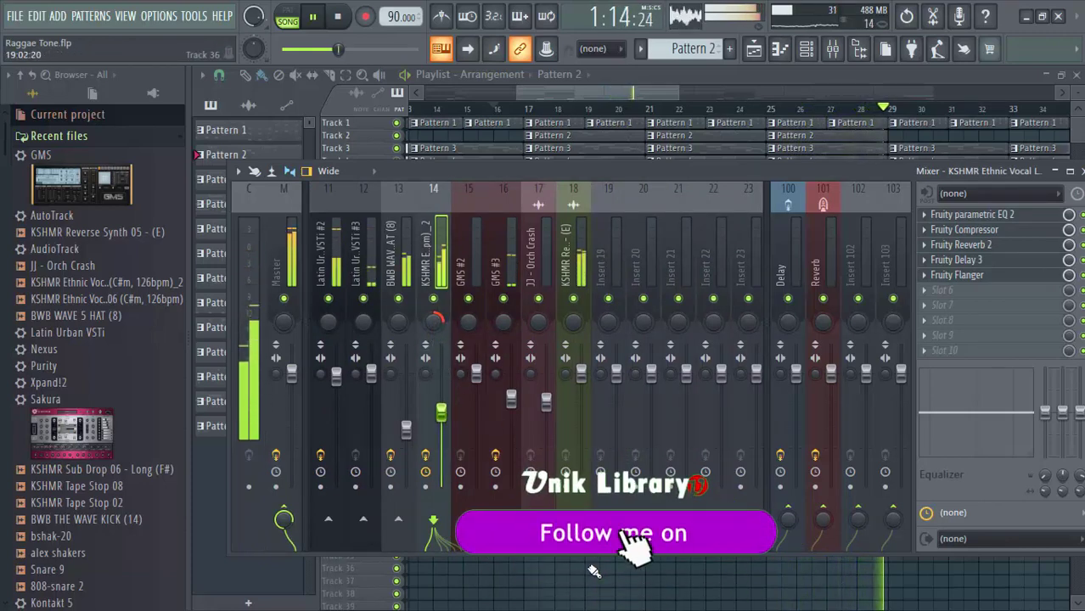
key("F9")
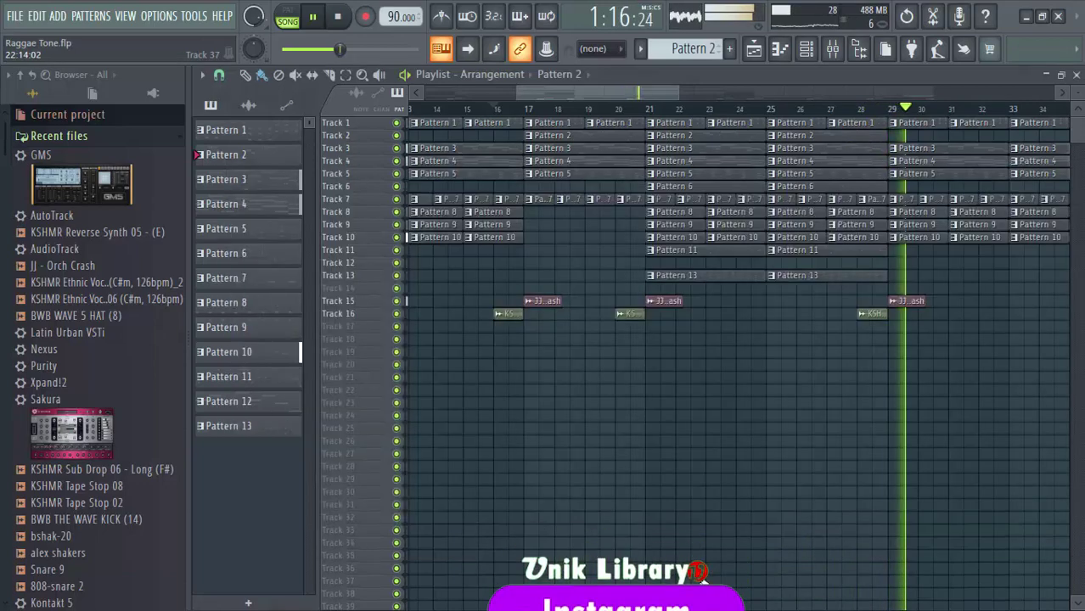
Listen to the mix over the whole arrangement, stop playback, and minimize the program to the desktop.
scroll(840, 119, "down", 5)
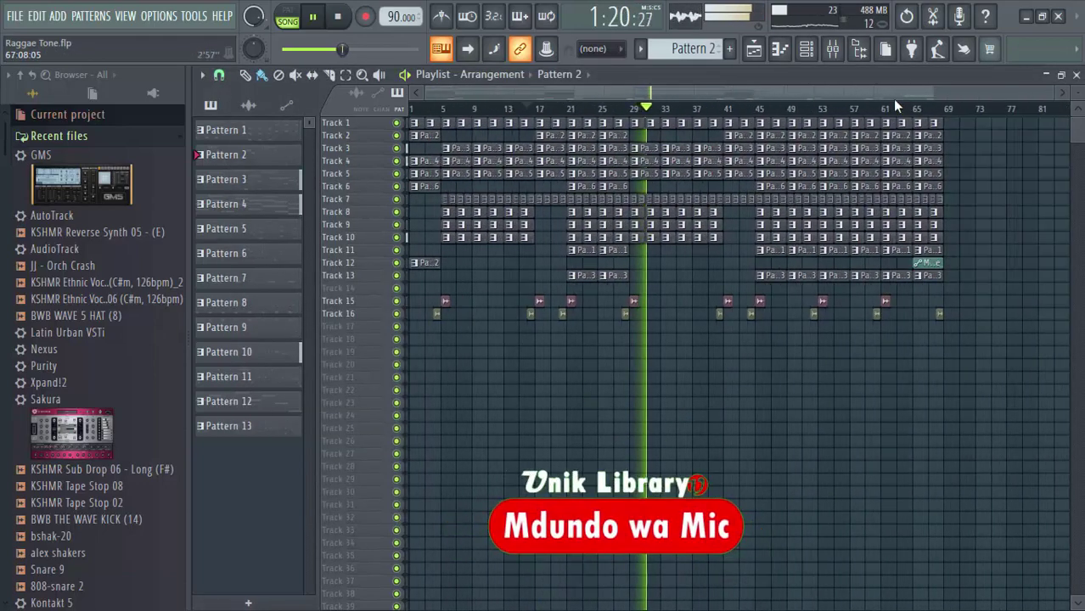
key("space")
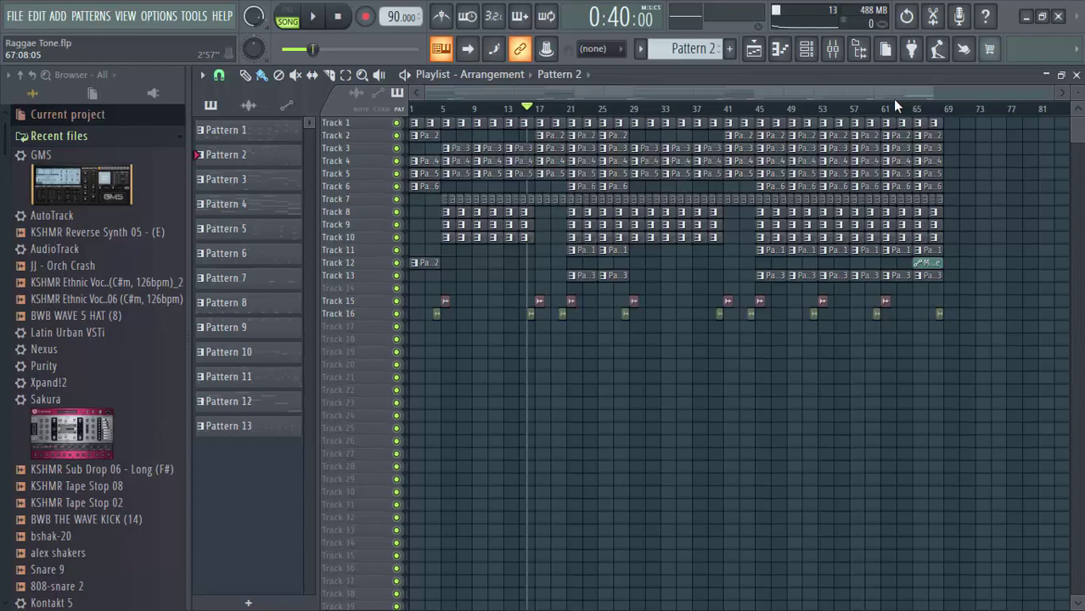
left_click(1026, 17)
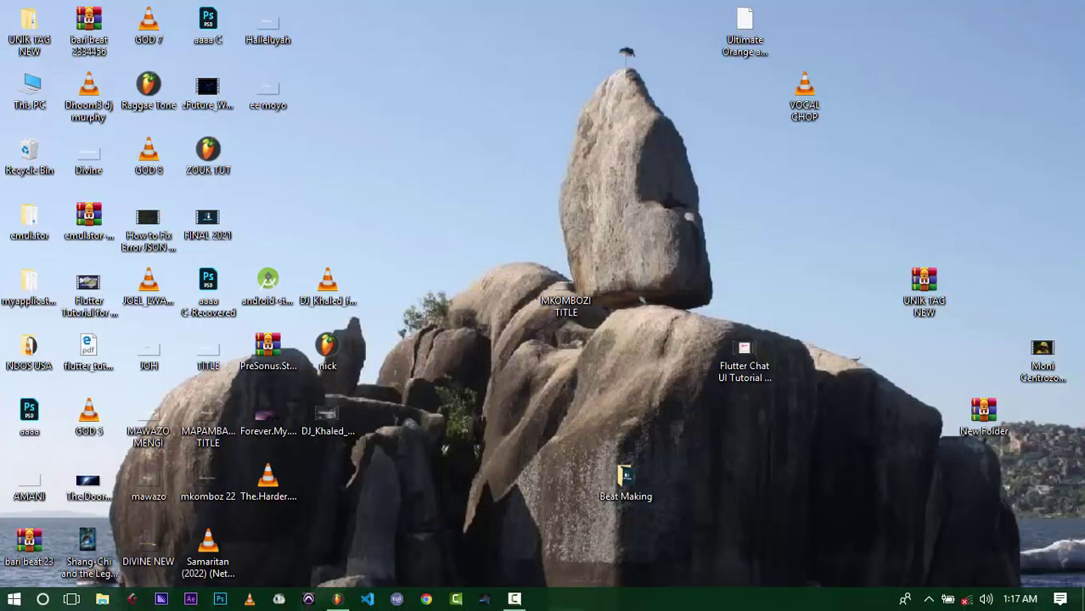